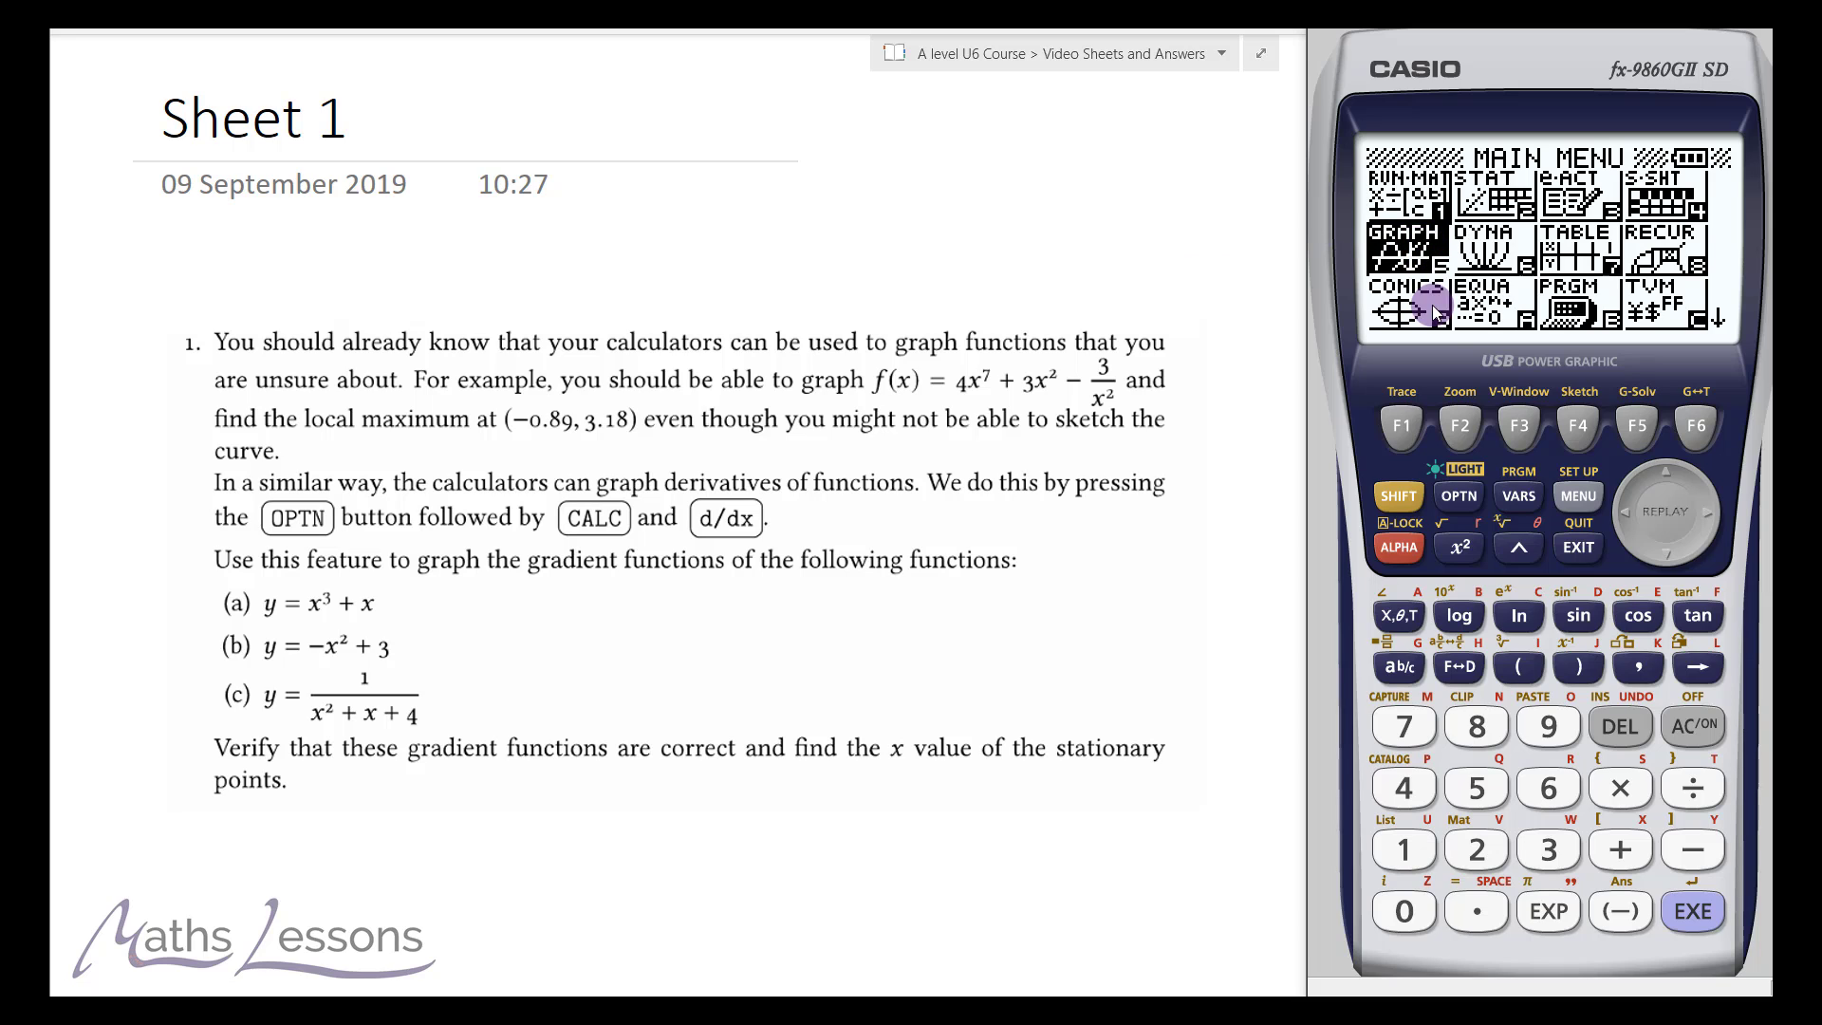
In GRAPH mode, insert the d/dx derivative template into Y1 from OPTN > CALC
left_click(1489, 793)
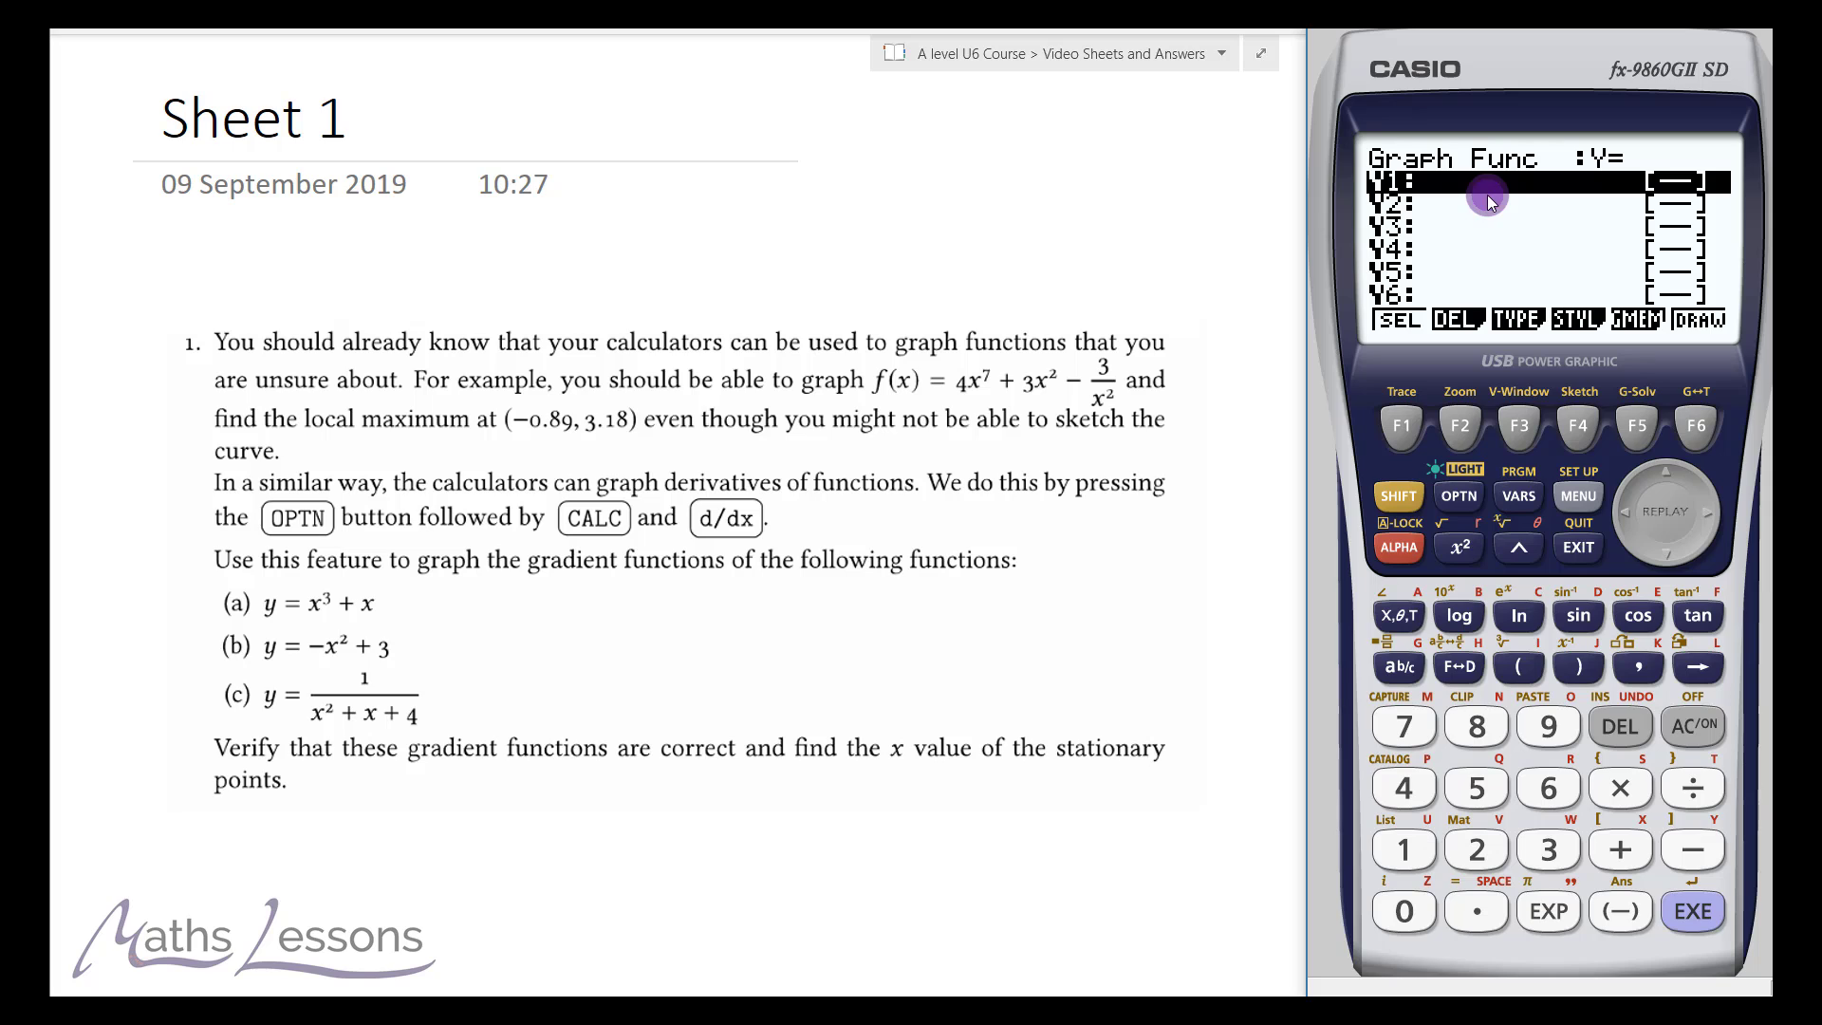
left_click(1472, 492)
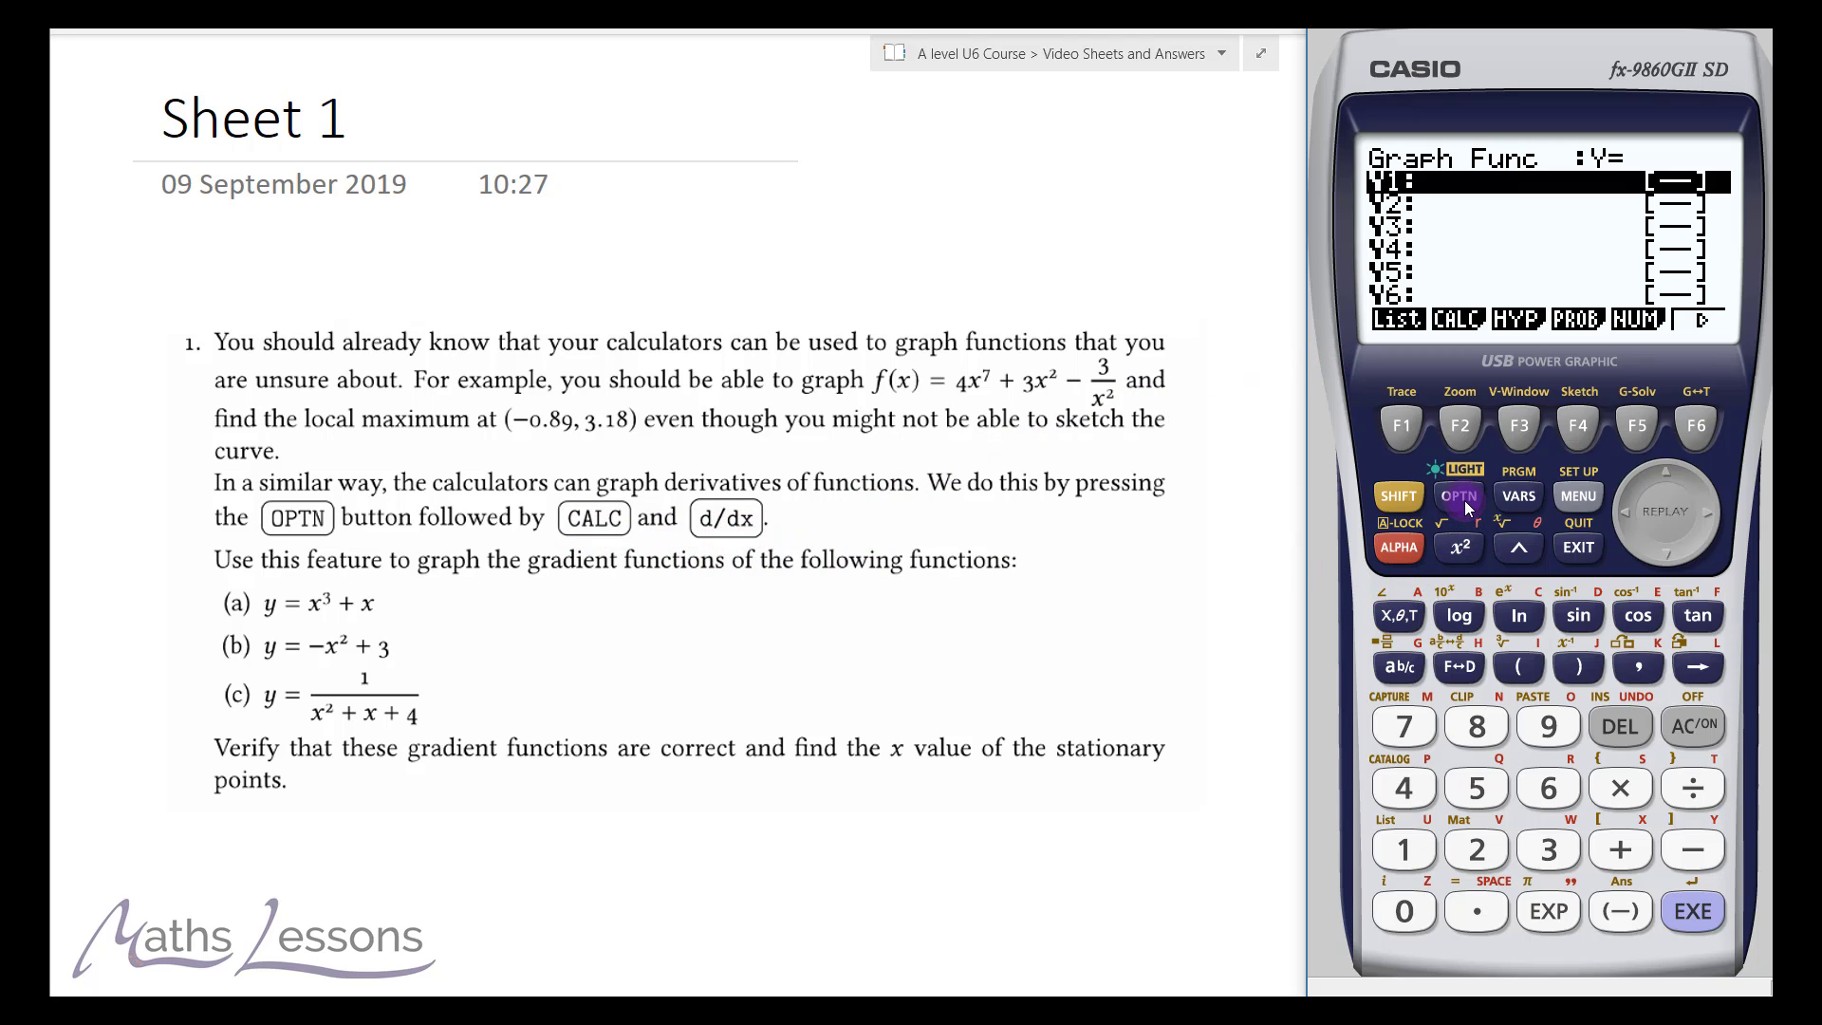
left_click(1462, 428)
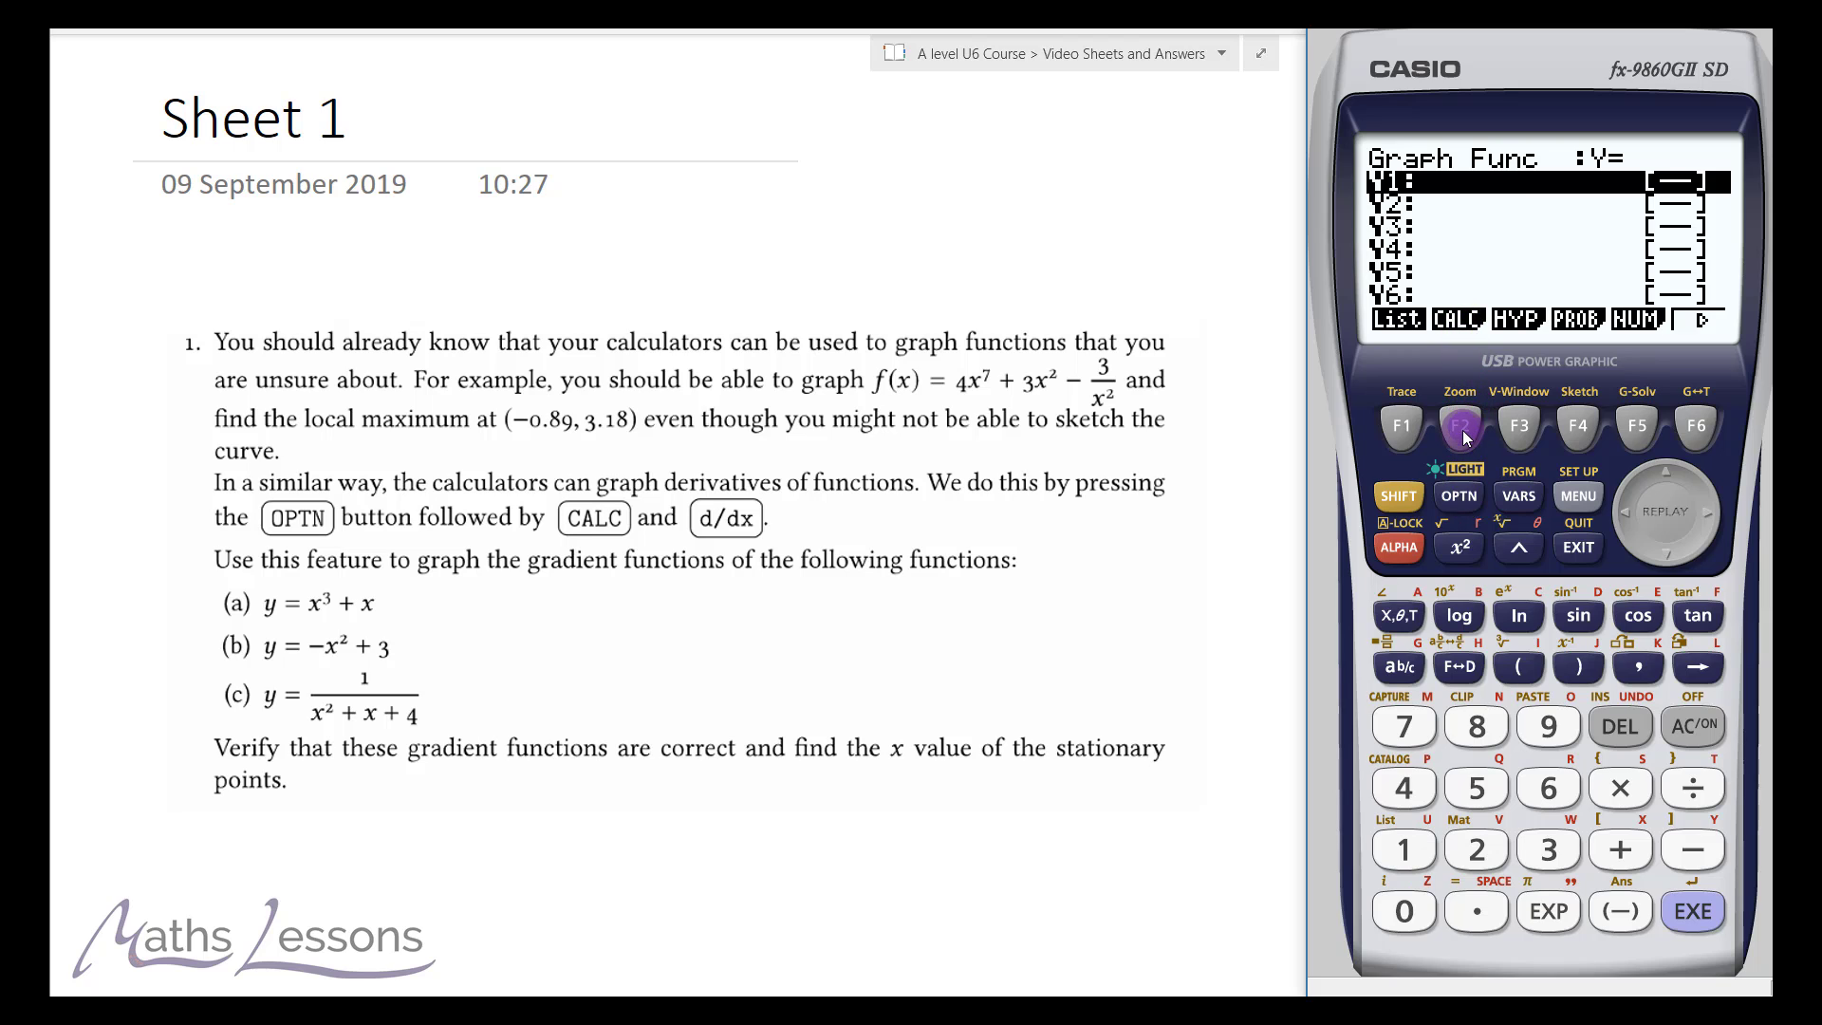
left_click(1401, 431)
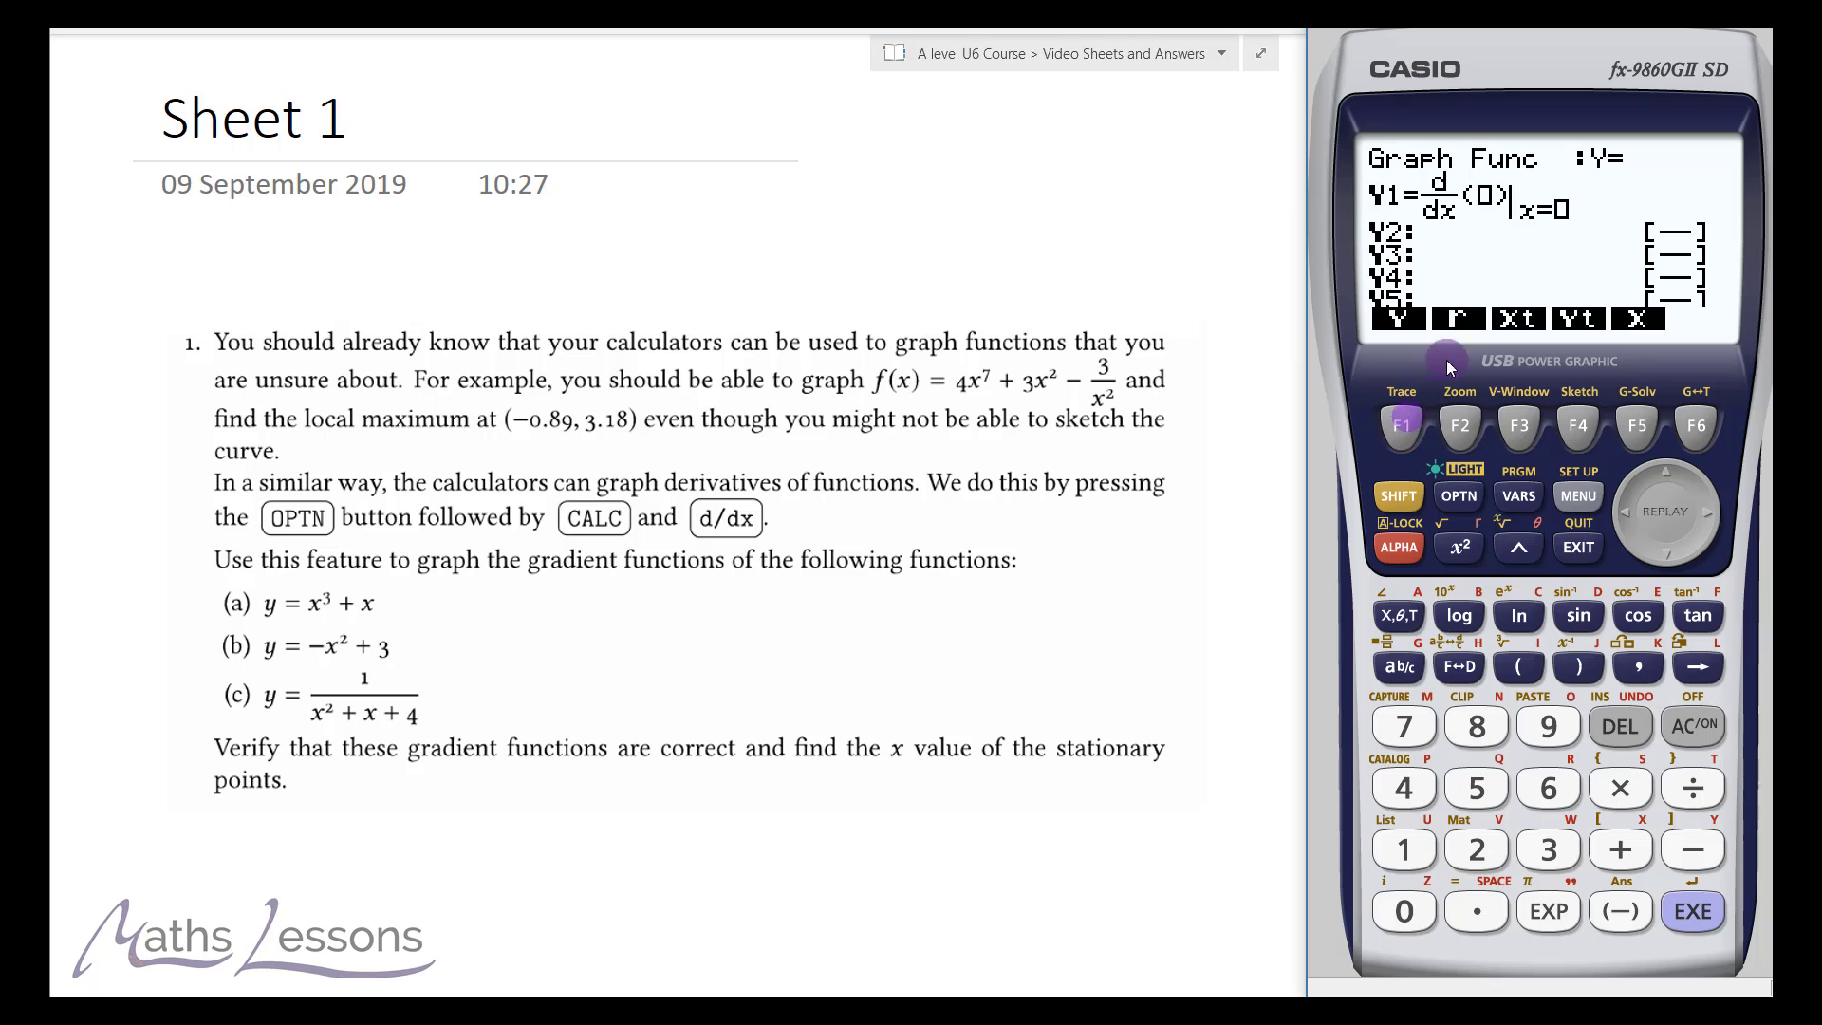
Enter X³+X inside the derivative, store it as Y1, and return to Y1
left_click(1444, 784)
left_click(1399, 615)
left_click(1518, 553)
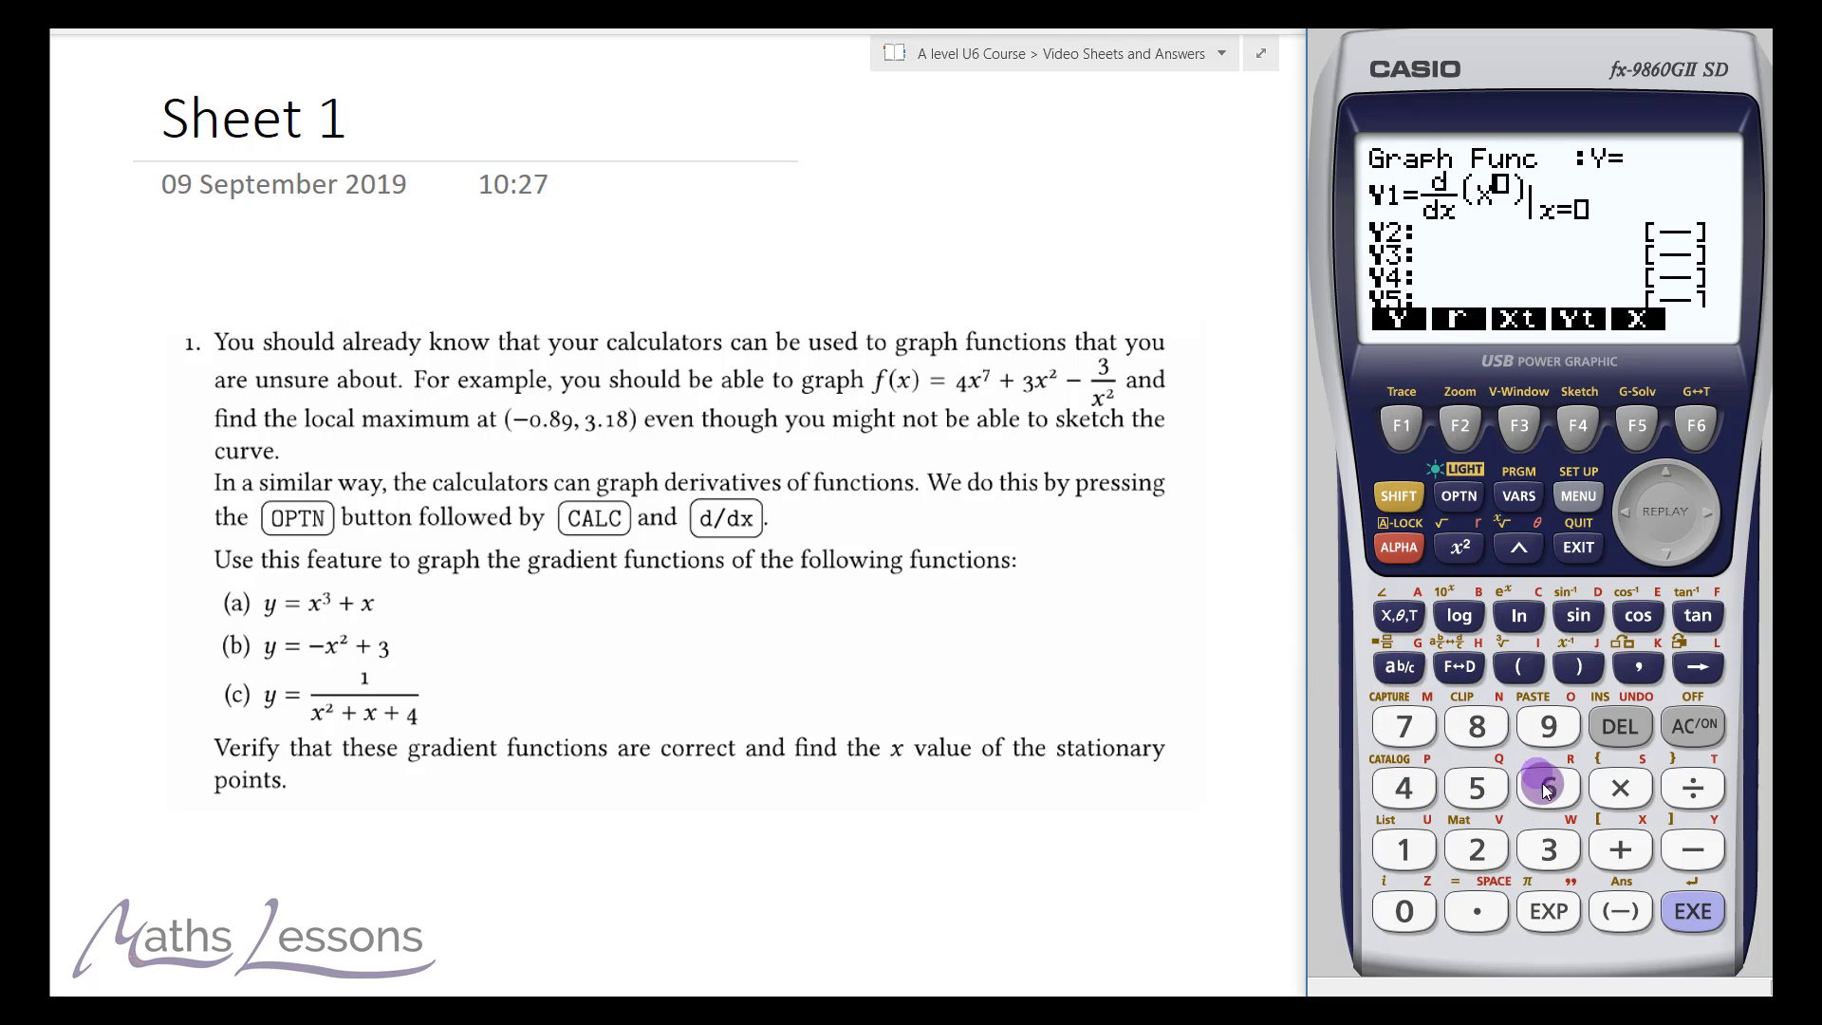
left_click(1552, 854)
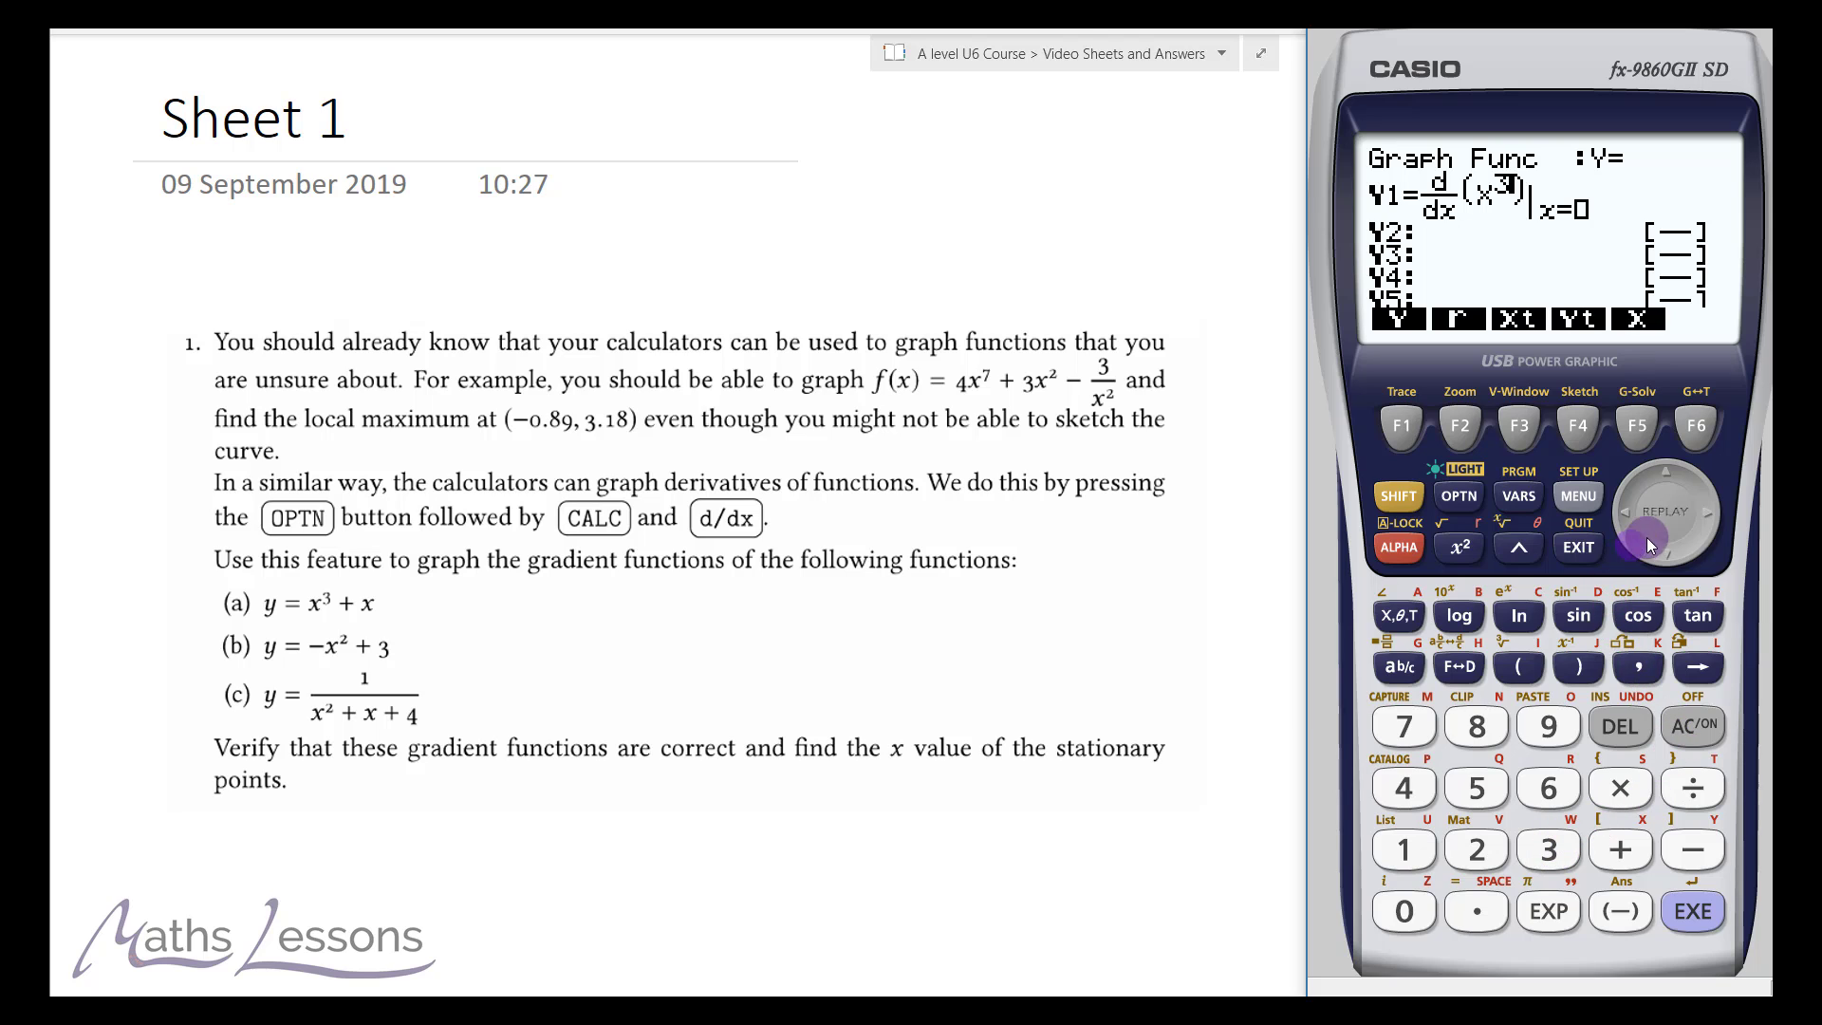
left_click(1616, 847)
mouse_move(1560, 190)
left_mouse_down()
mouse_move(1625, 233)
mouse_move(1613, 207)
mouse_move(1594, 213)
left_mouse_up()
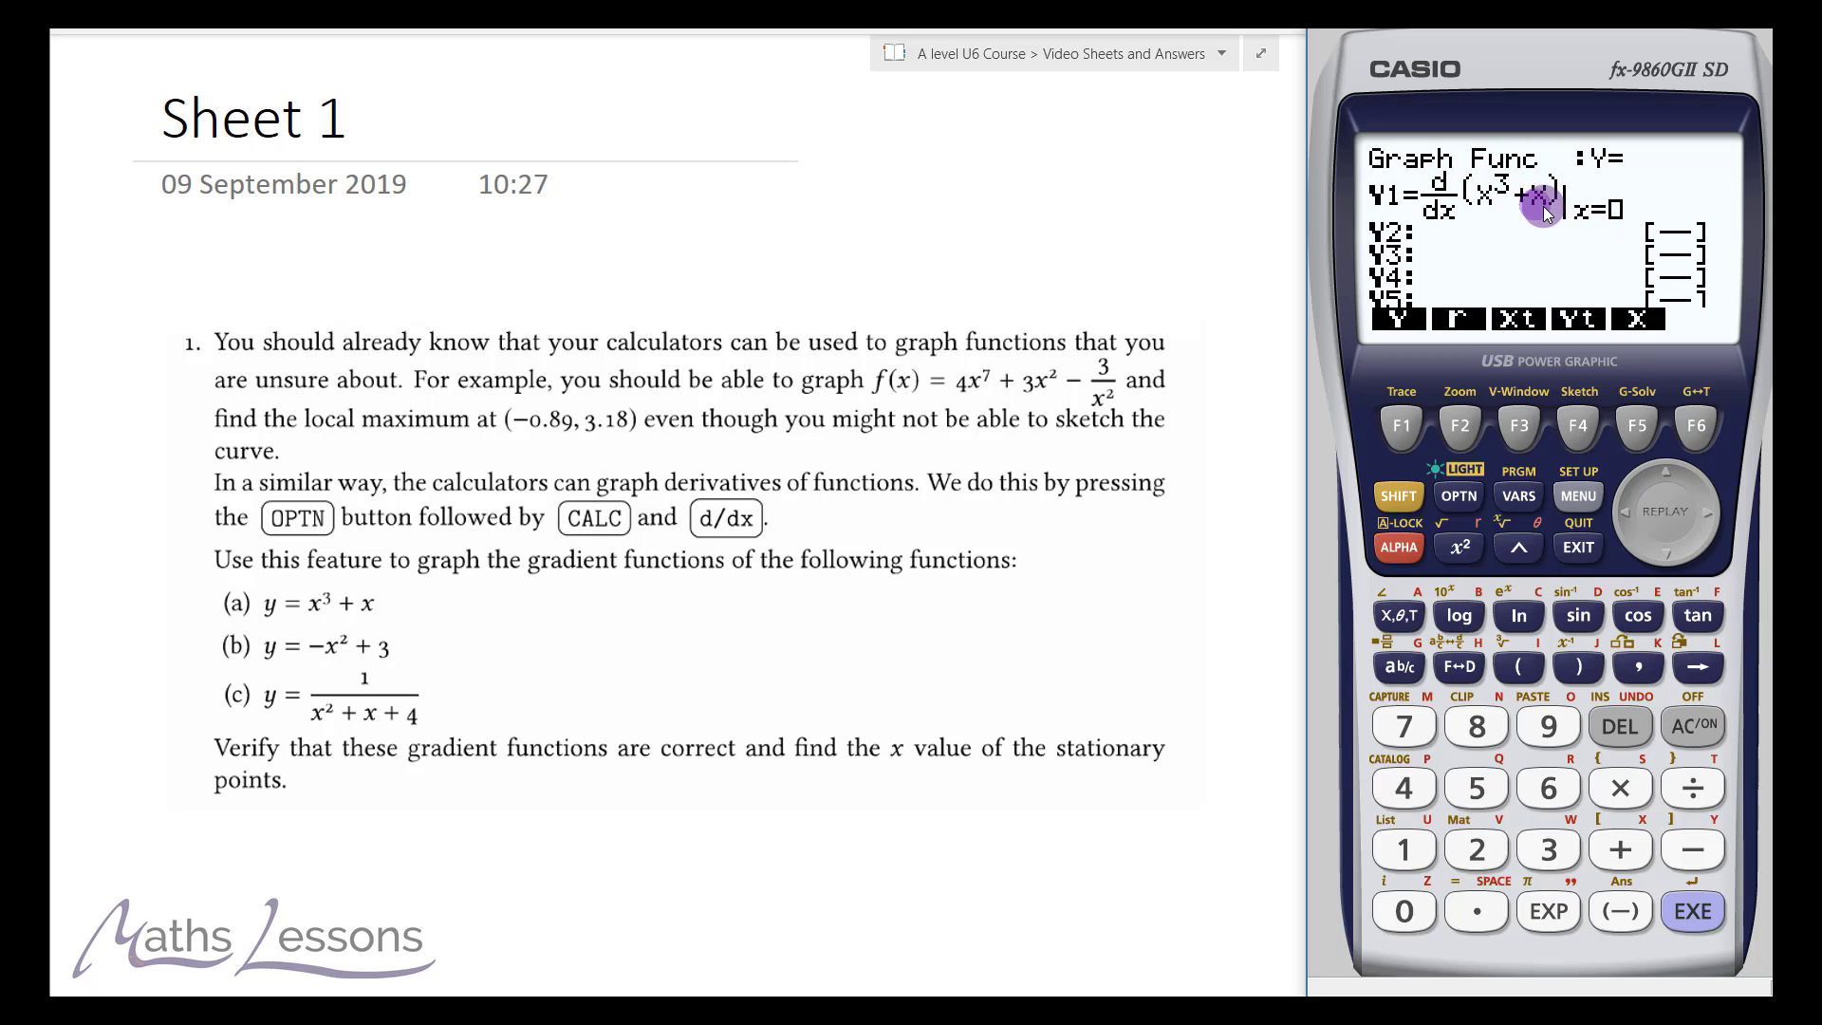
left_click(1708, 925)
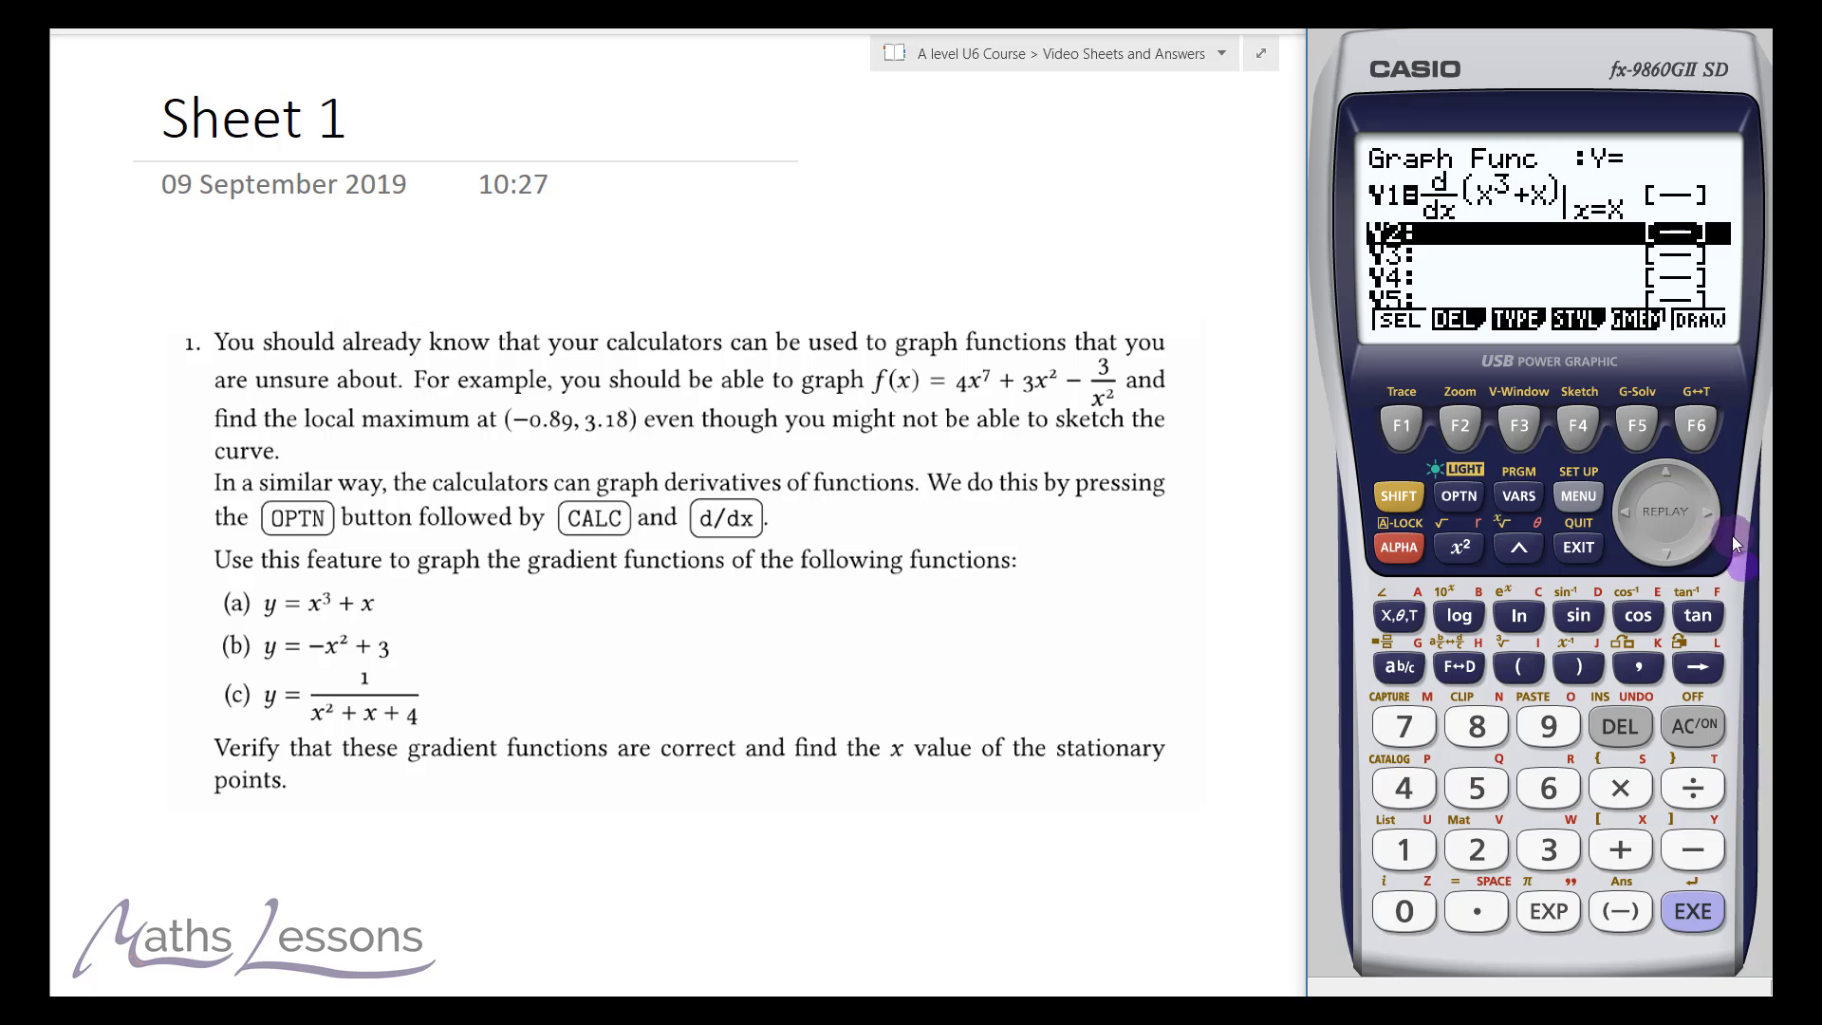
left_click(1666, 473)
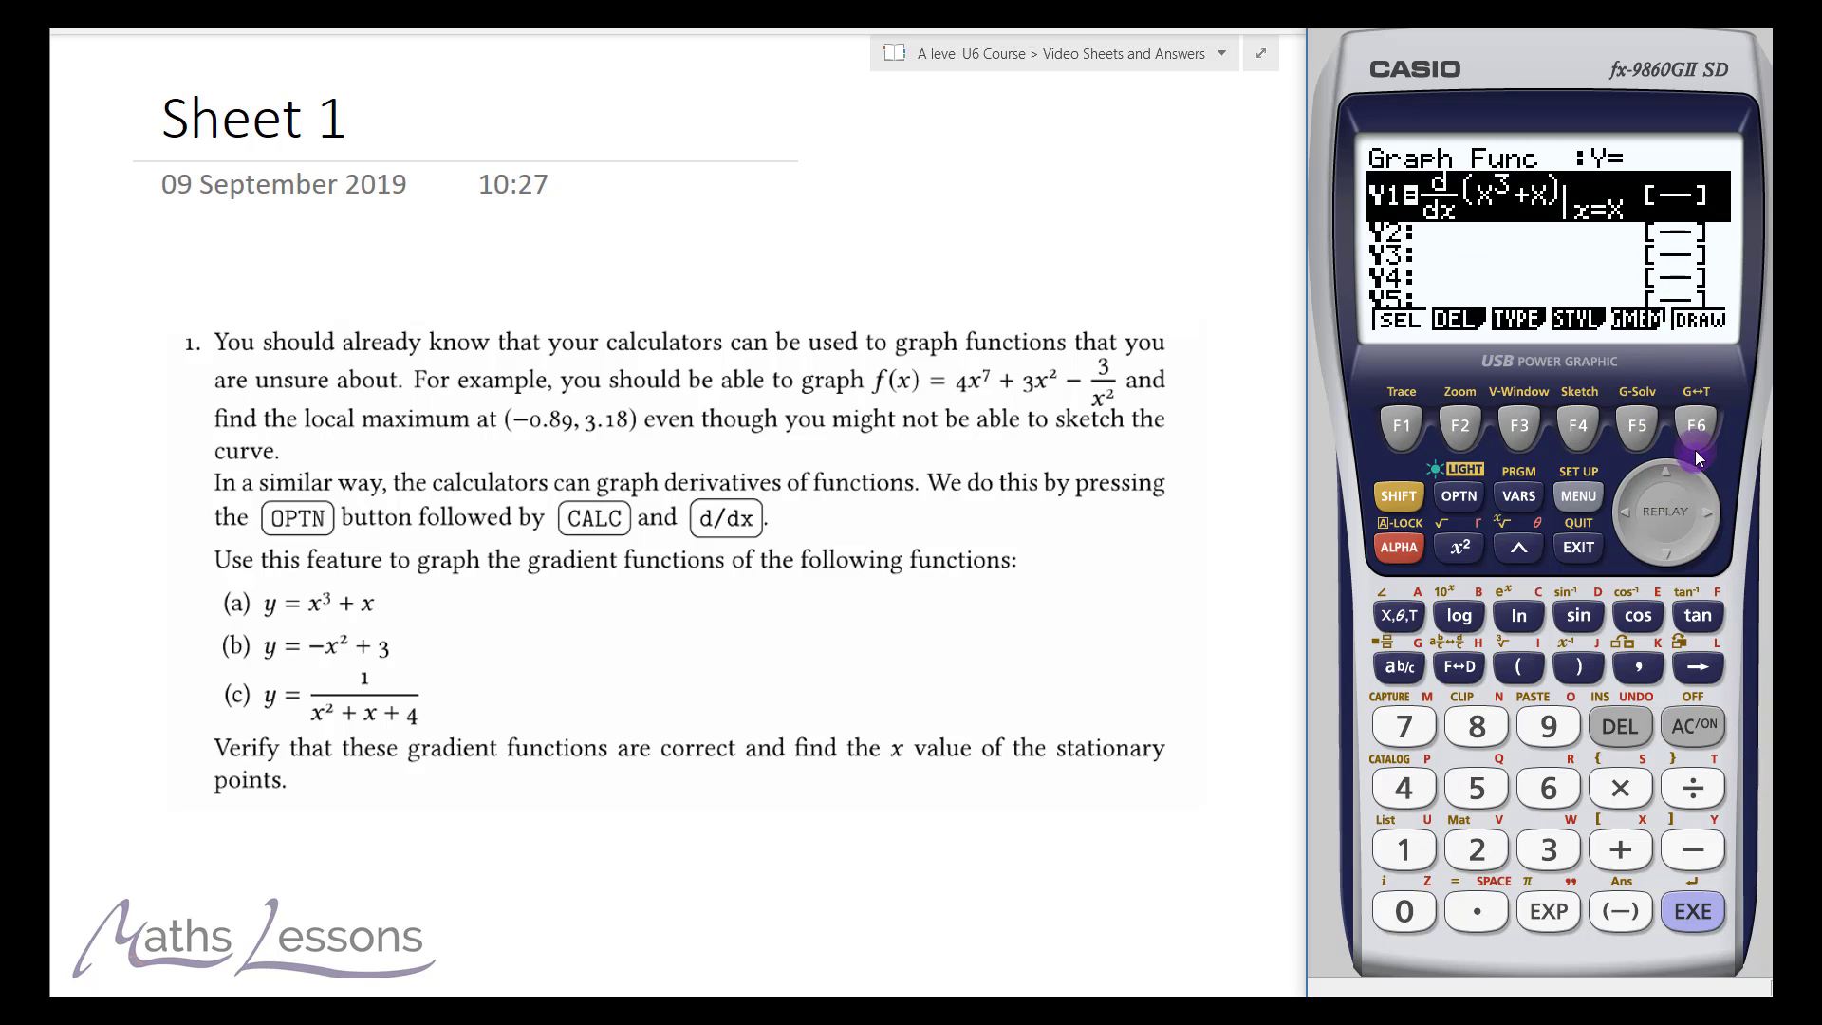
Draw Y1, showing the U-shaped gradient curve of x³ + x
left_click(1698, 426)
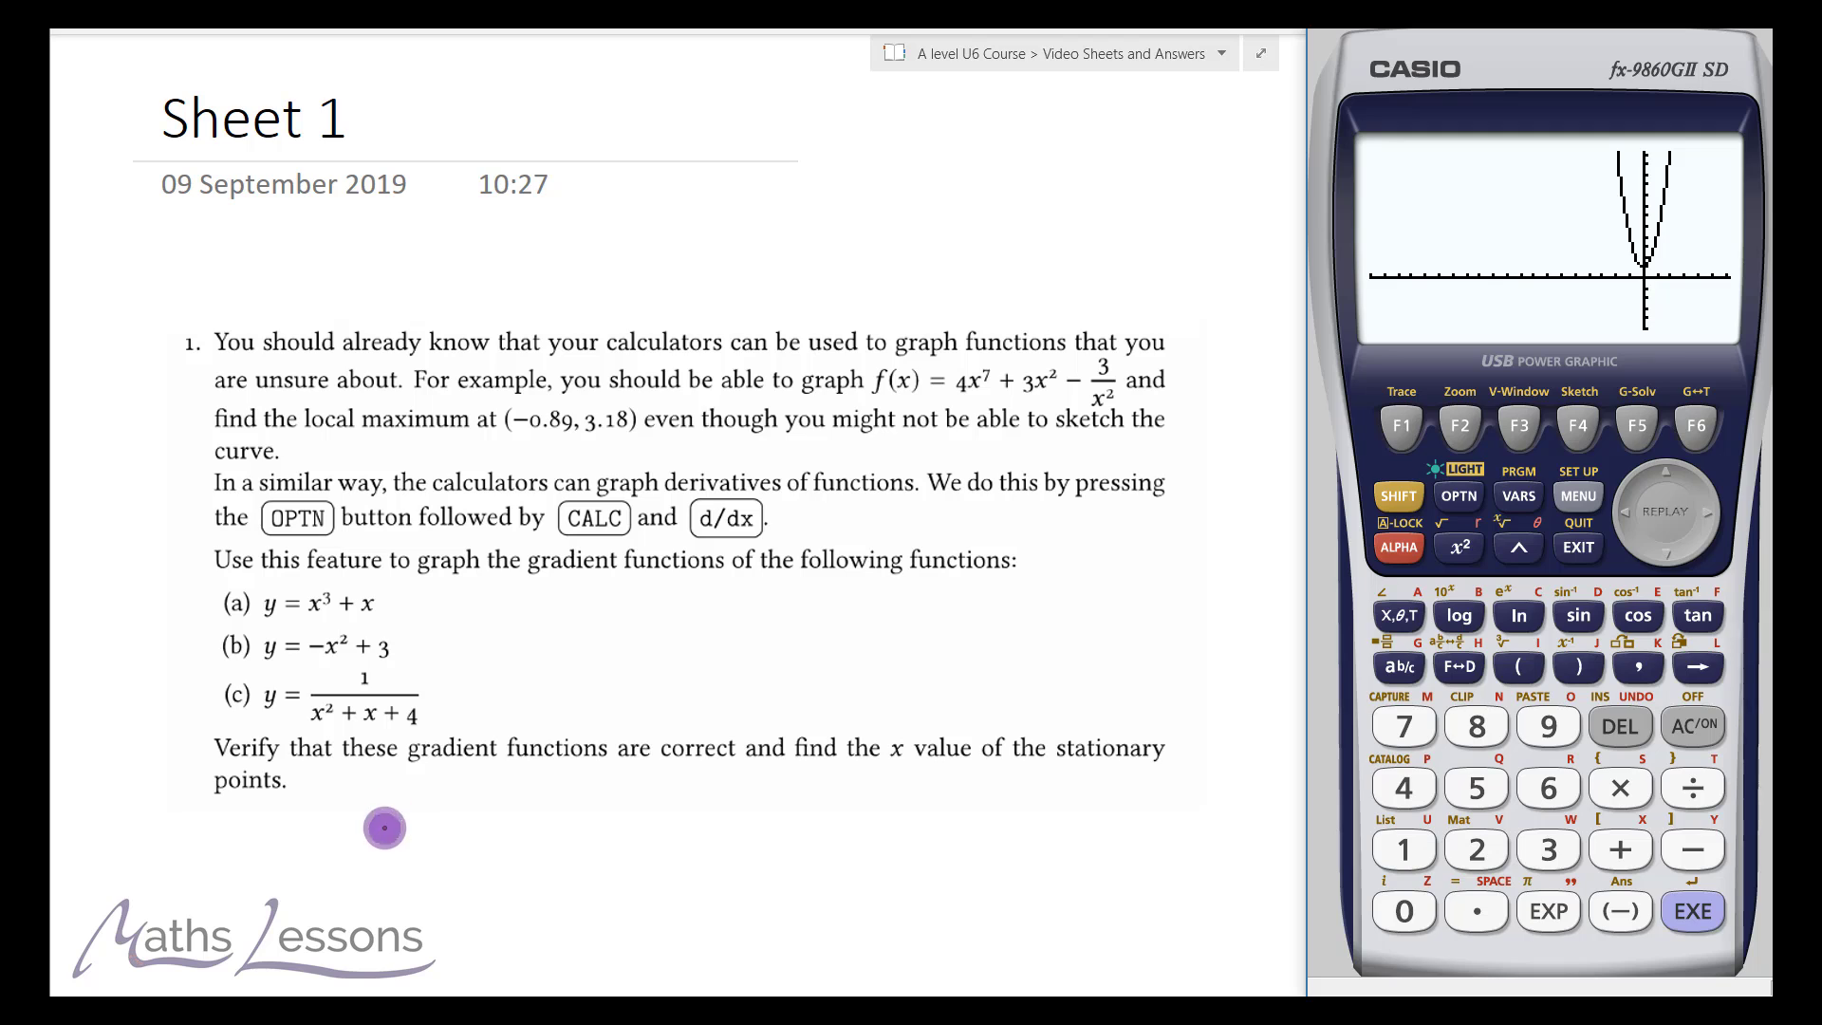
Handwrite y = x³ + x and dy/dx = 3x² + 1 beneath the question
mouse_move(389, 812)
left_mouse_down()
mouse_move(399, 860)
mouse_move(430, 816)
mouse_move(470, 821)
mouse_move(506, 791)
mouse_move(568, 809)
left_mouse_up()
left_click_drag(558, 802, 571, 824)
left_click_drag(588, 803, 572, 825)
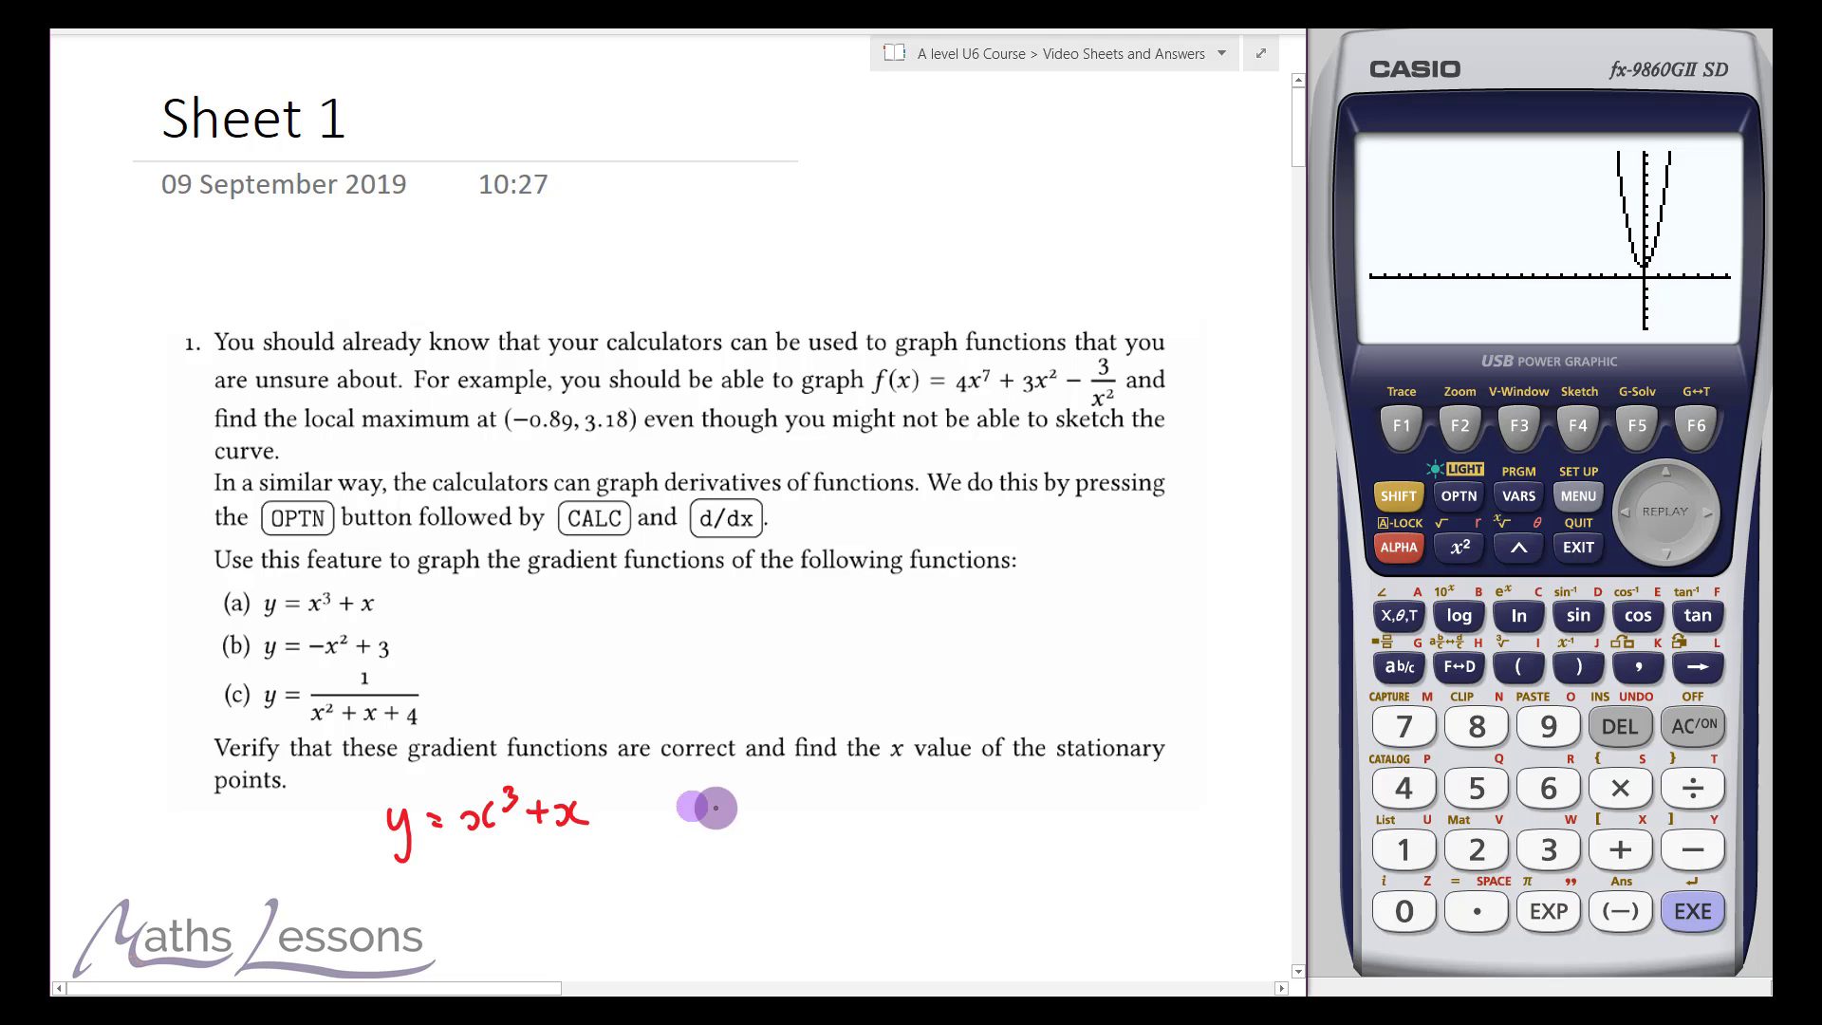
mouse_move(737, 804)
left_mouse_down()
mouse_move(752, 825)
mouse_move(765, 813)
mouse_move(744, 845)
mouse_move(769, 839)
mouse_move(761, 859)
mouse_move(832, 816)
left_mouse_up()
mouse_move(815, 829)
left_mouse_down()
mouse_move(872, 802)
mouse_move(921, 820)
mouse_move(928, 791)
mouse_move(978, 816)
mouse_move(1019, 788)
mouse_move(1052, 809)
mouse_move(1015, 822)
left_mouse_up()
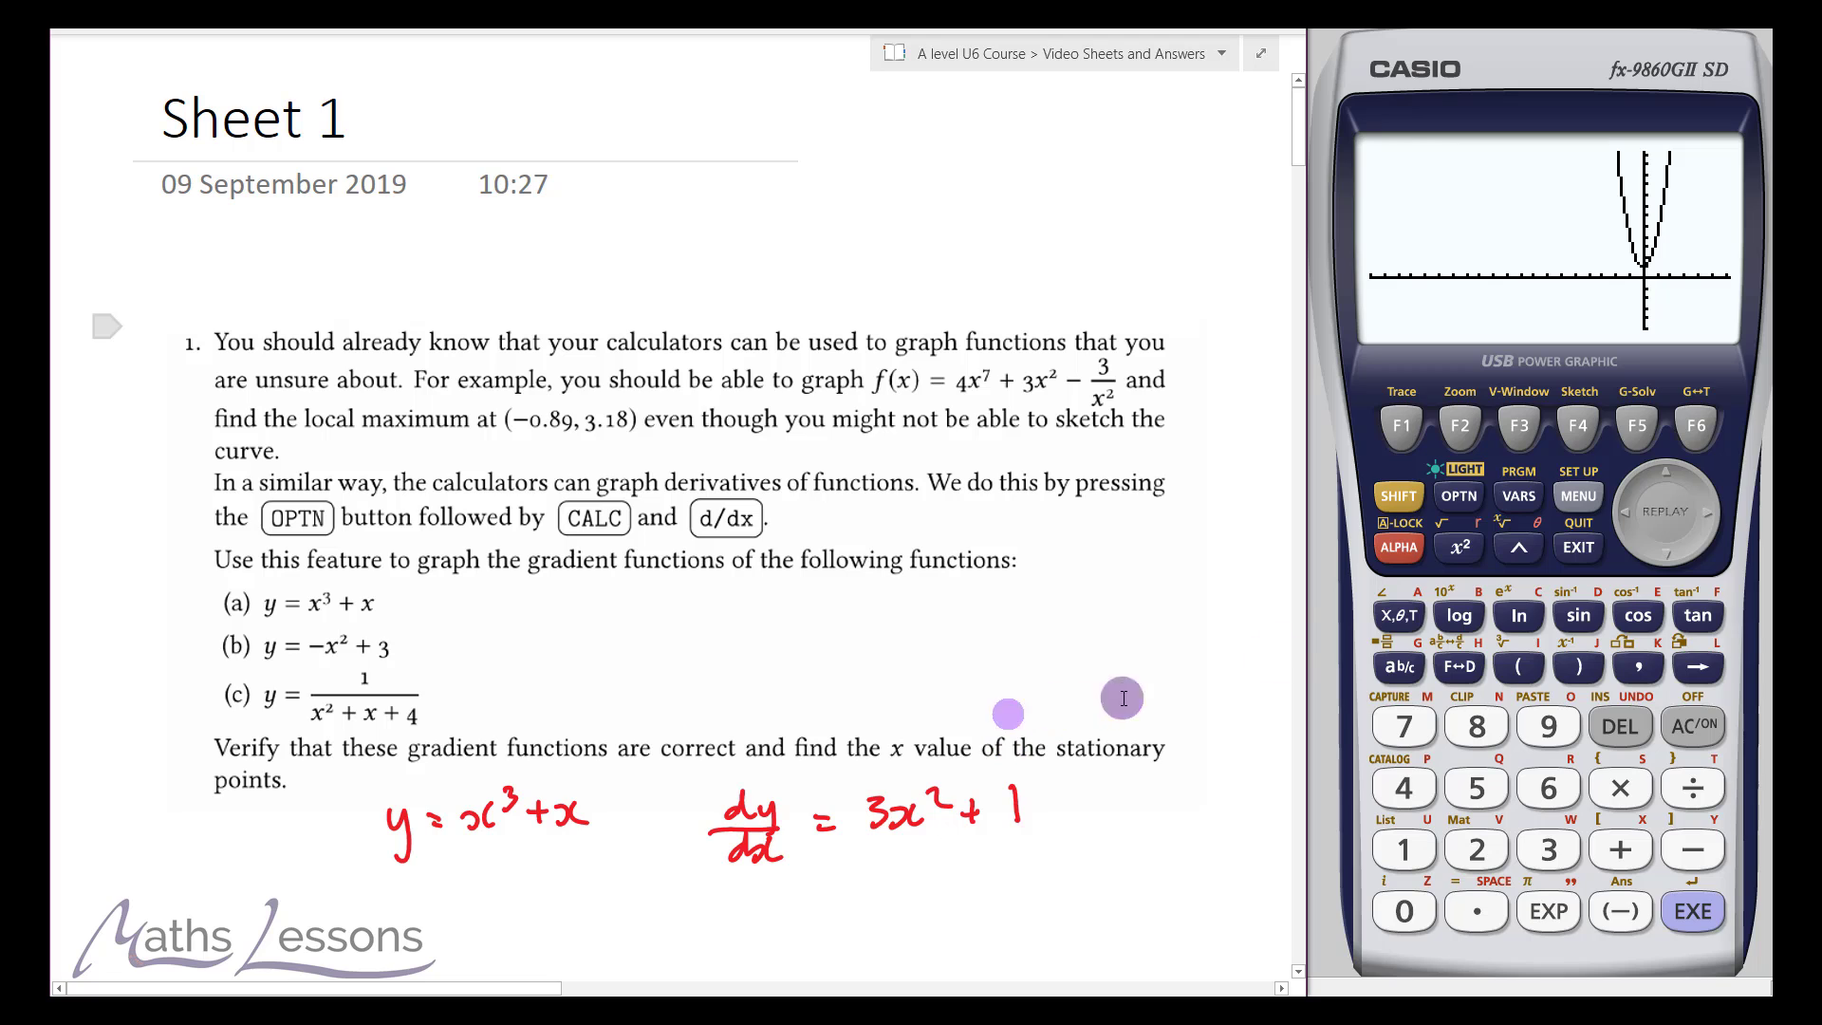
Store Y2 = 3X²+1 and draw it with Y1, showing one coinciding curve
left_click(1698, 429)
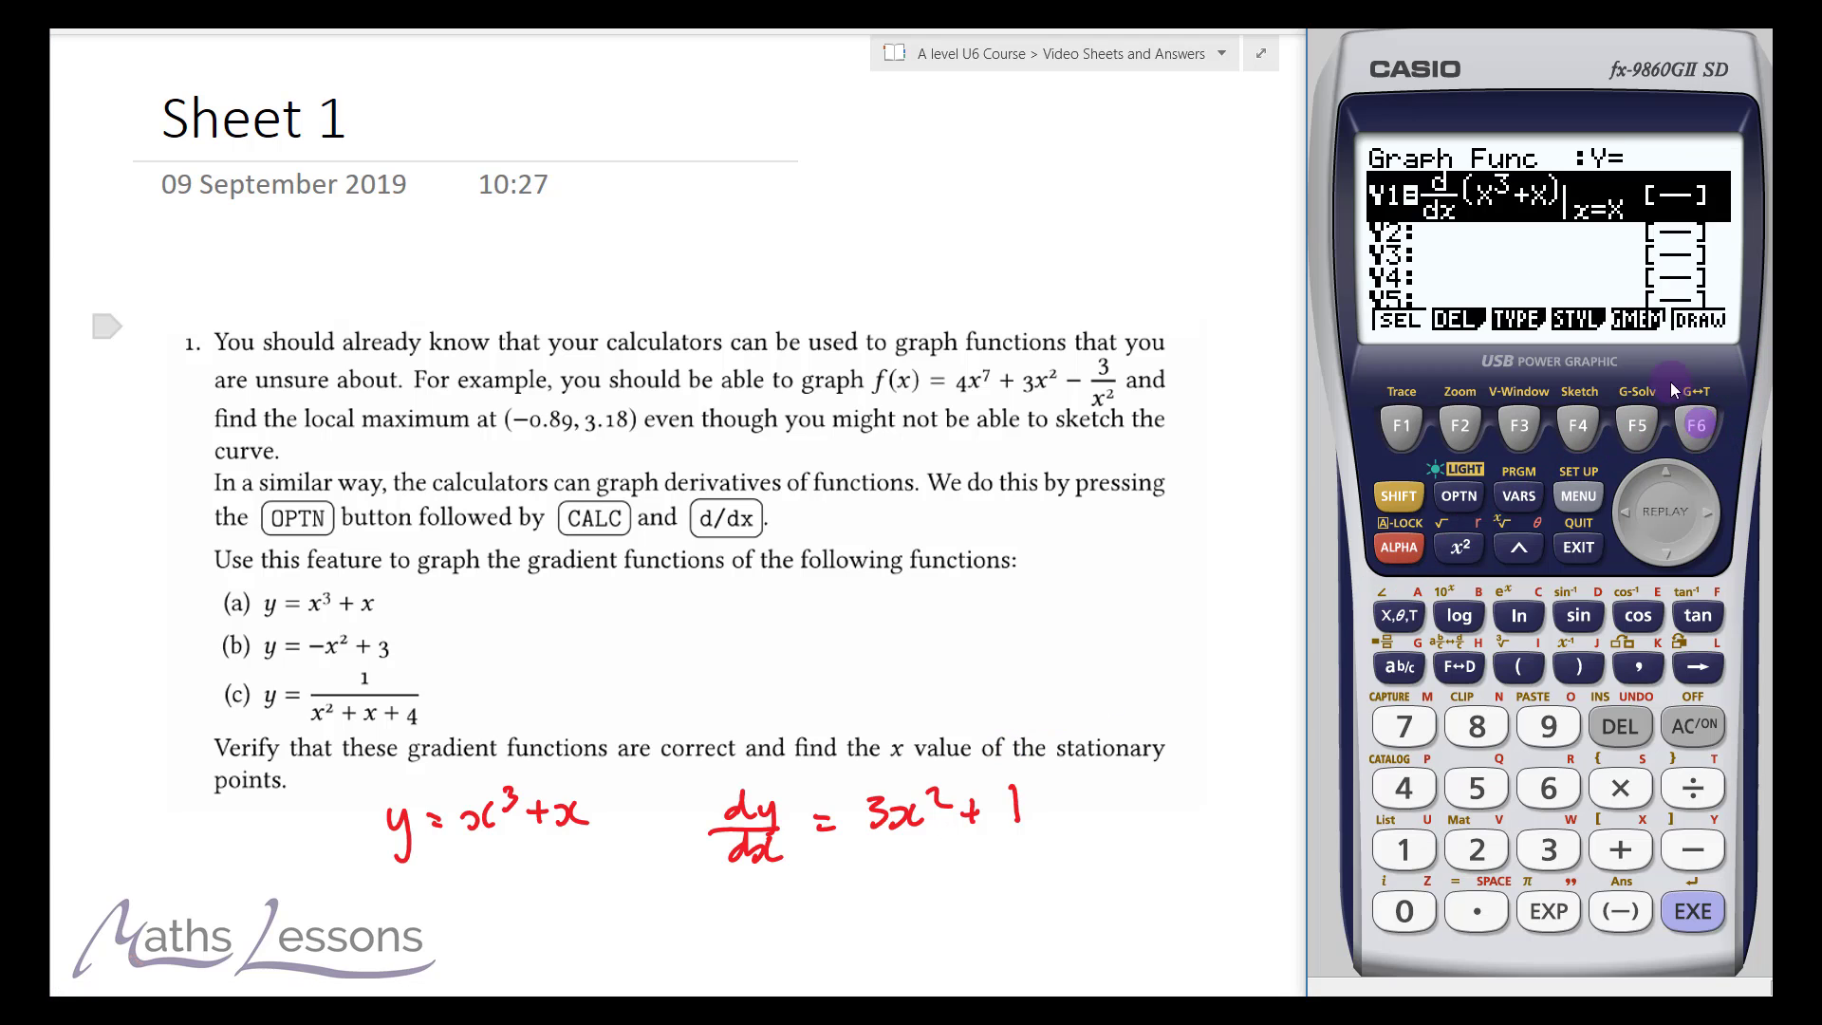
left_click(1665, 556)
left_click(1548, 848)
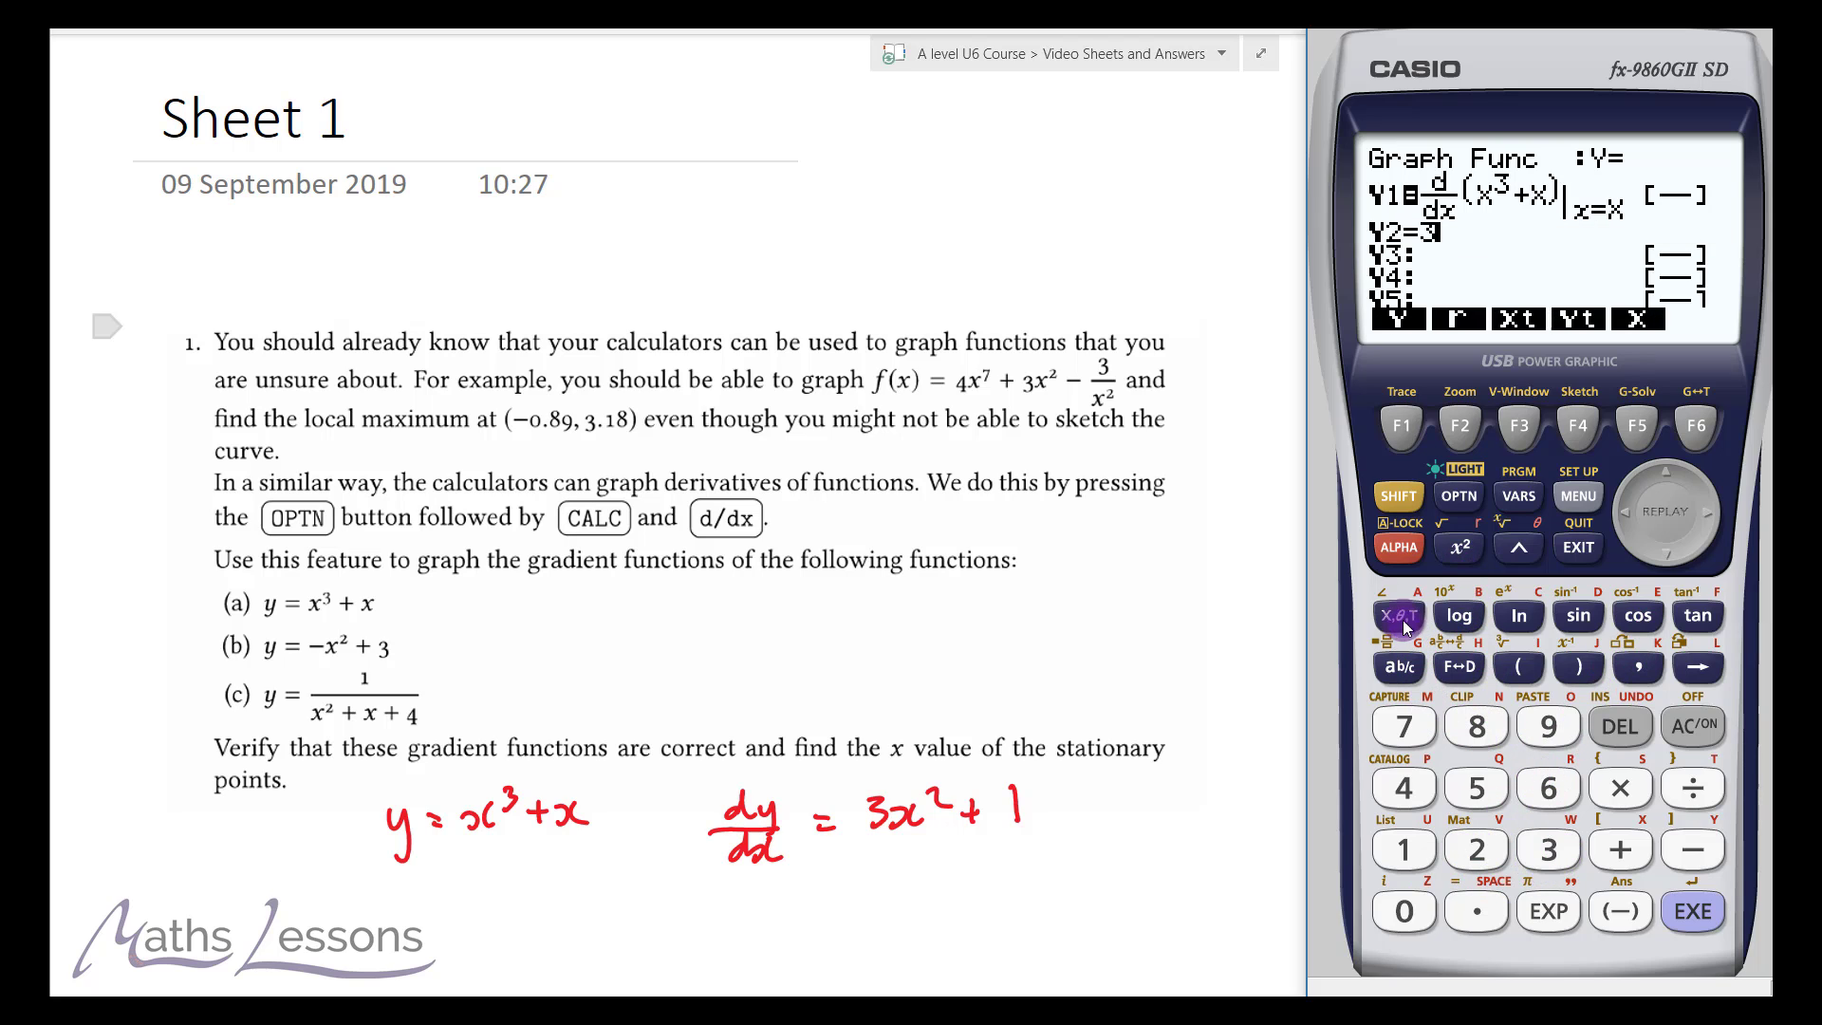
left_click(1463, 551)
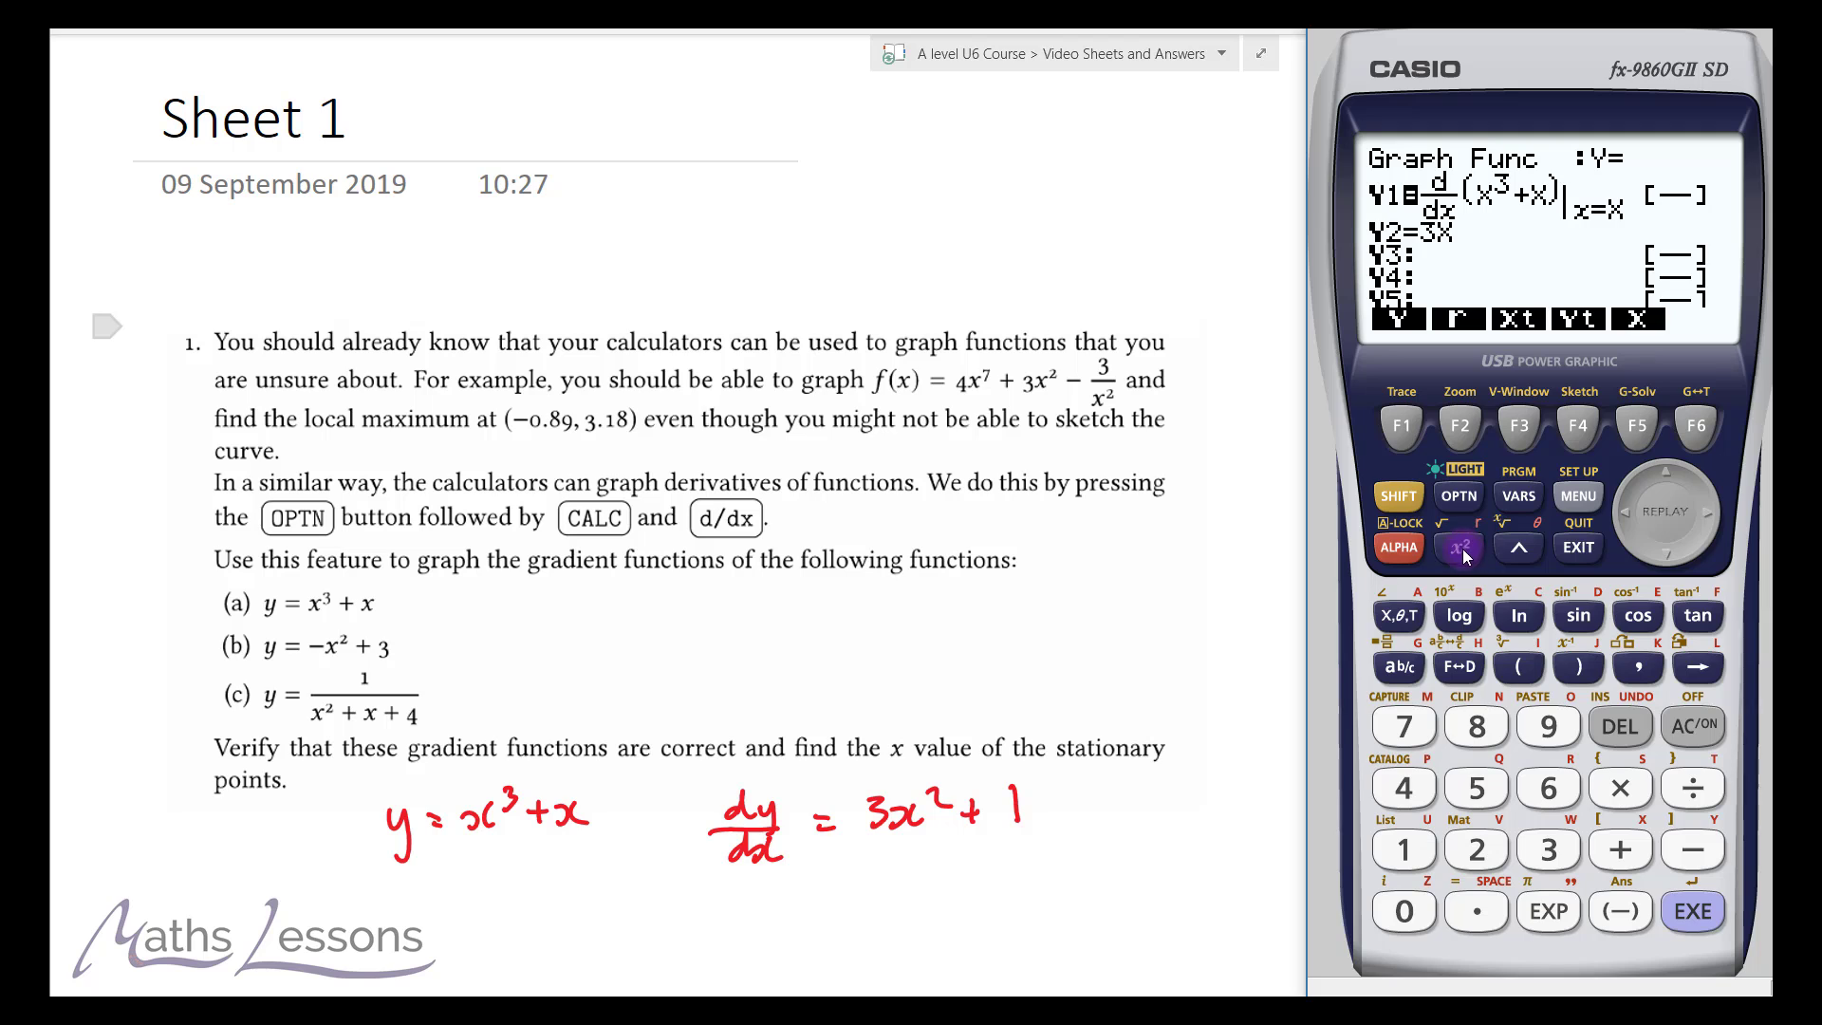
left_click(1619, 847)
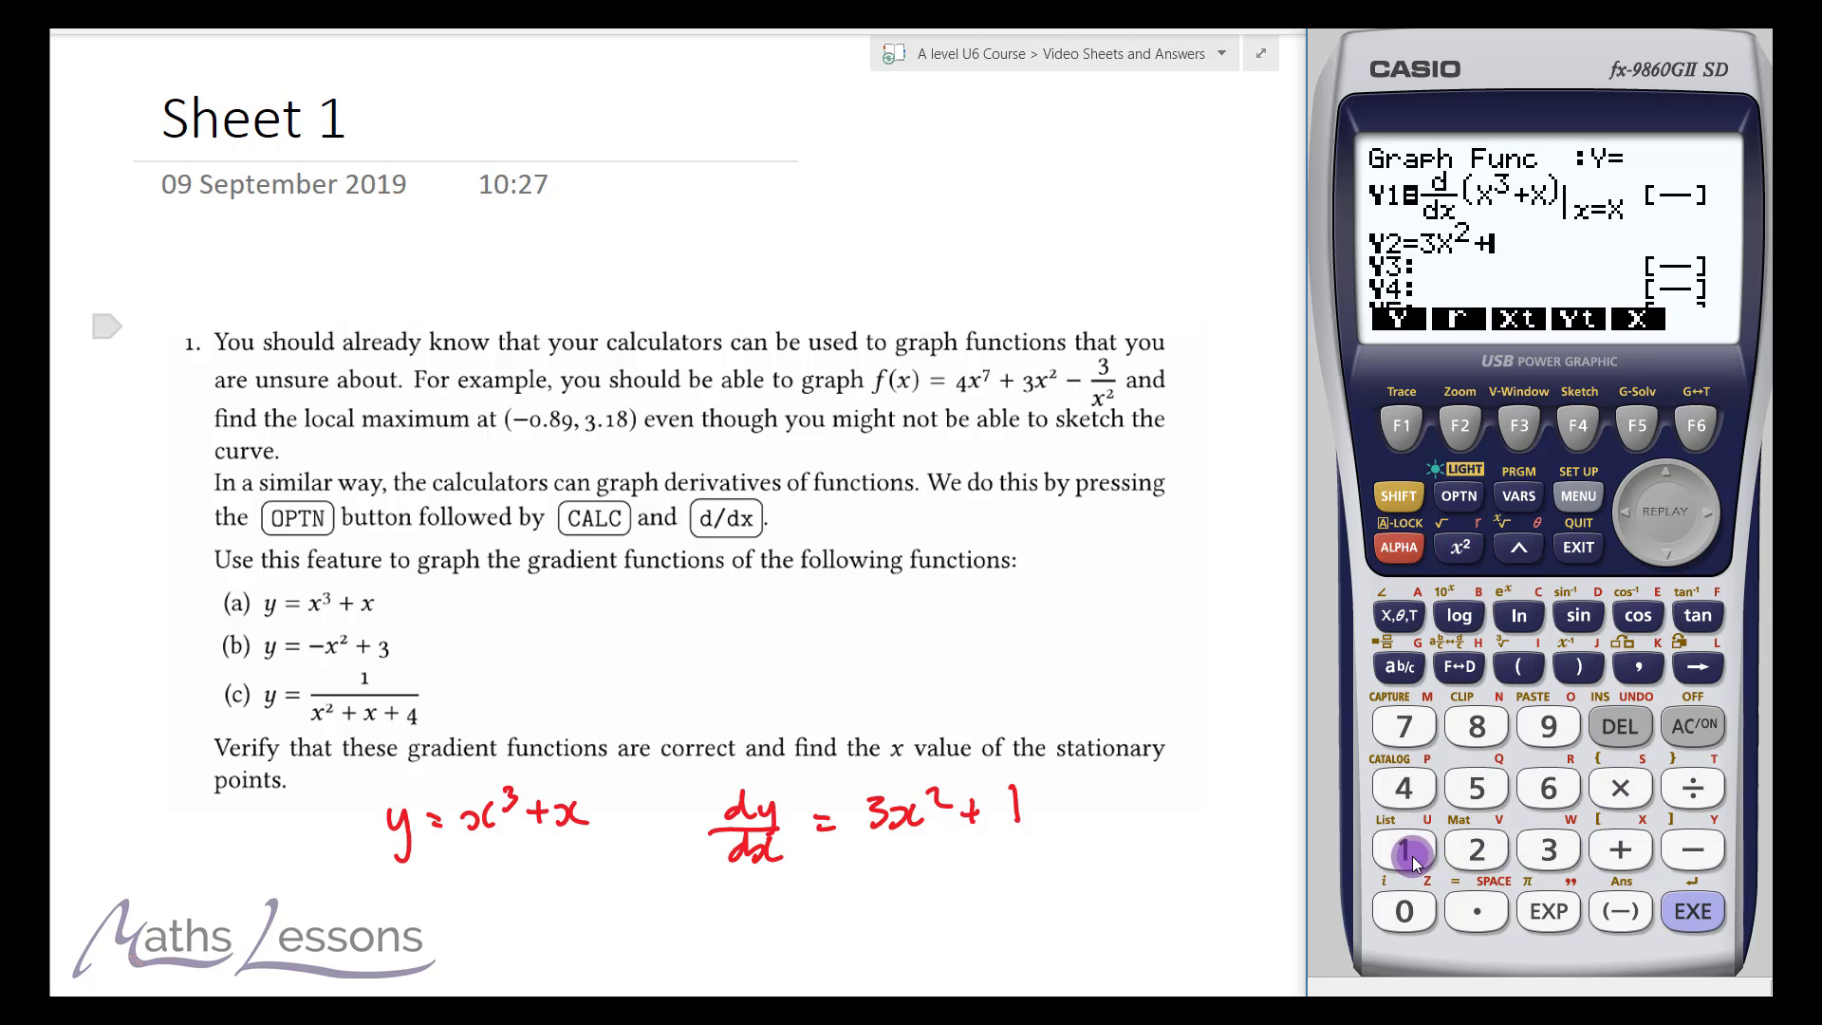
left_click(1692, 911)
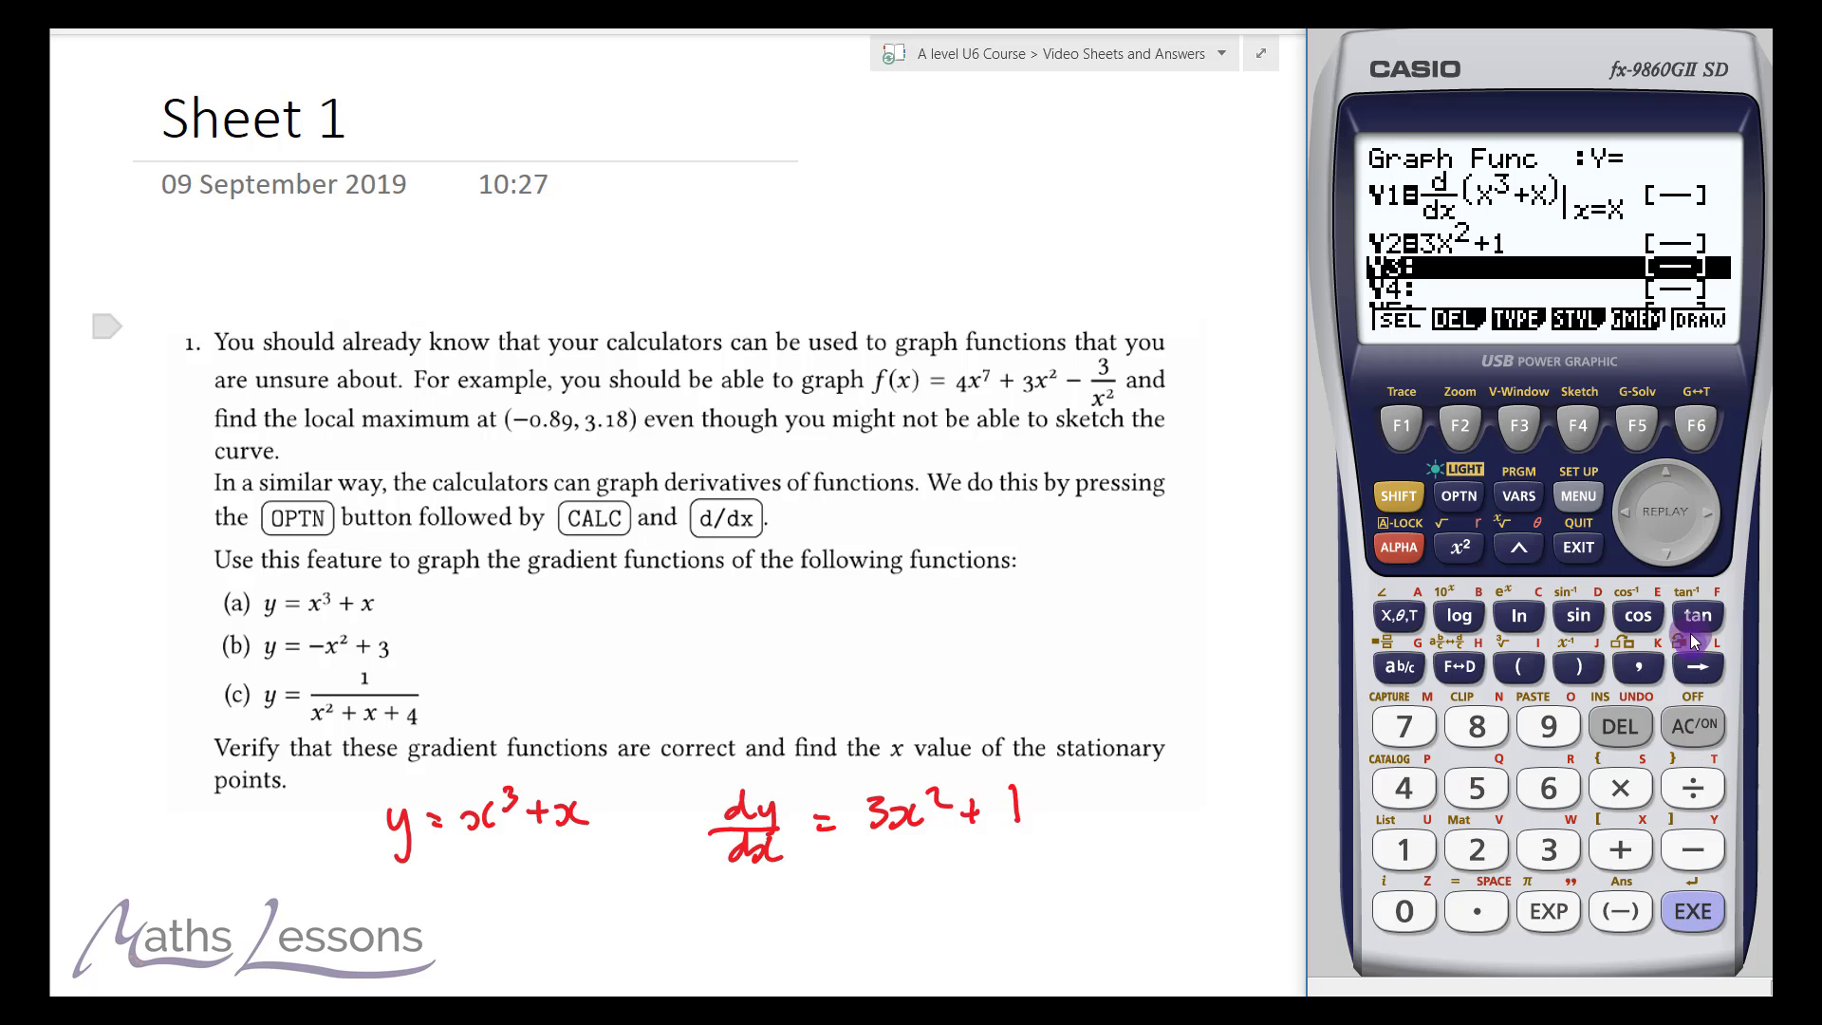
left_click(1698, 429)
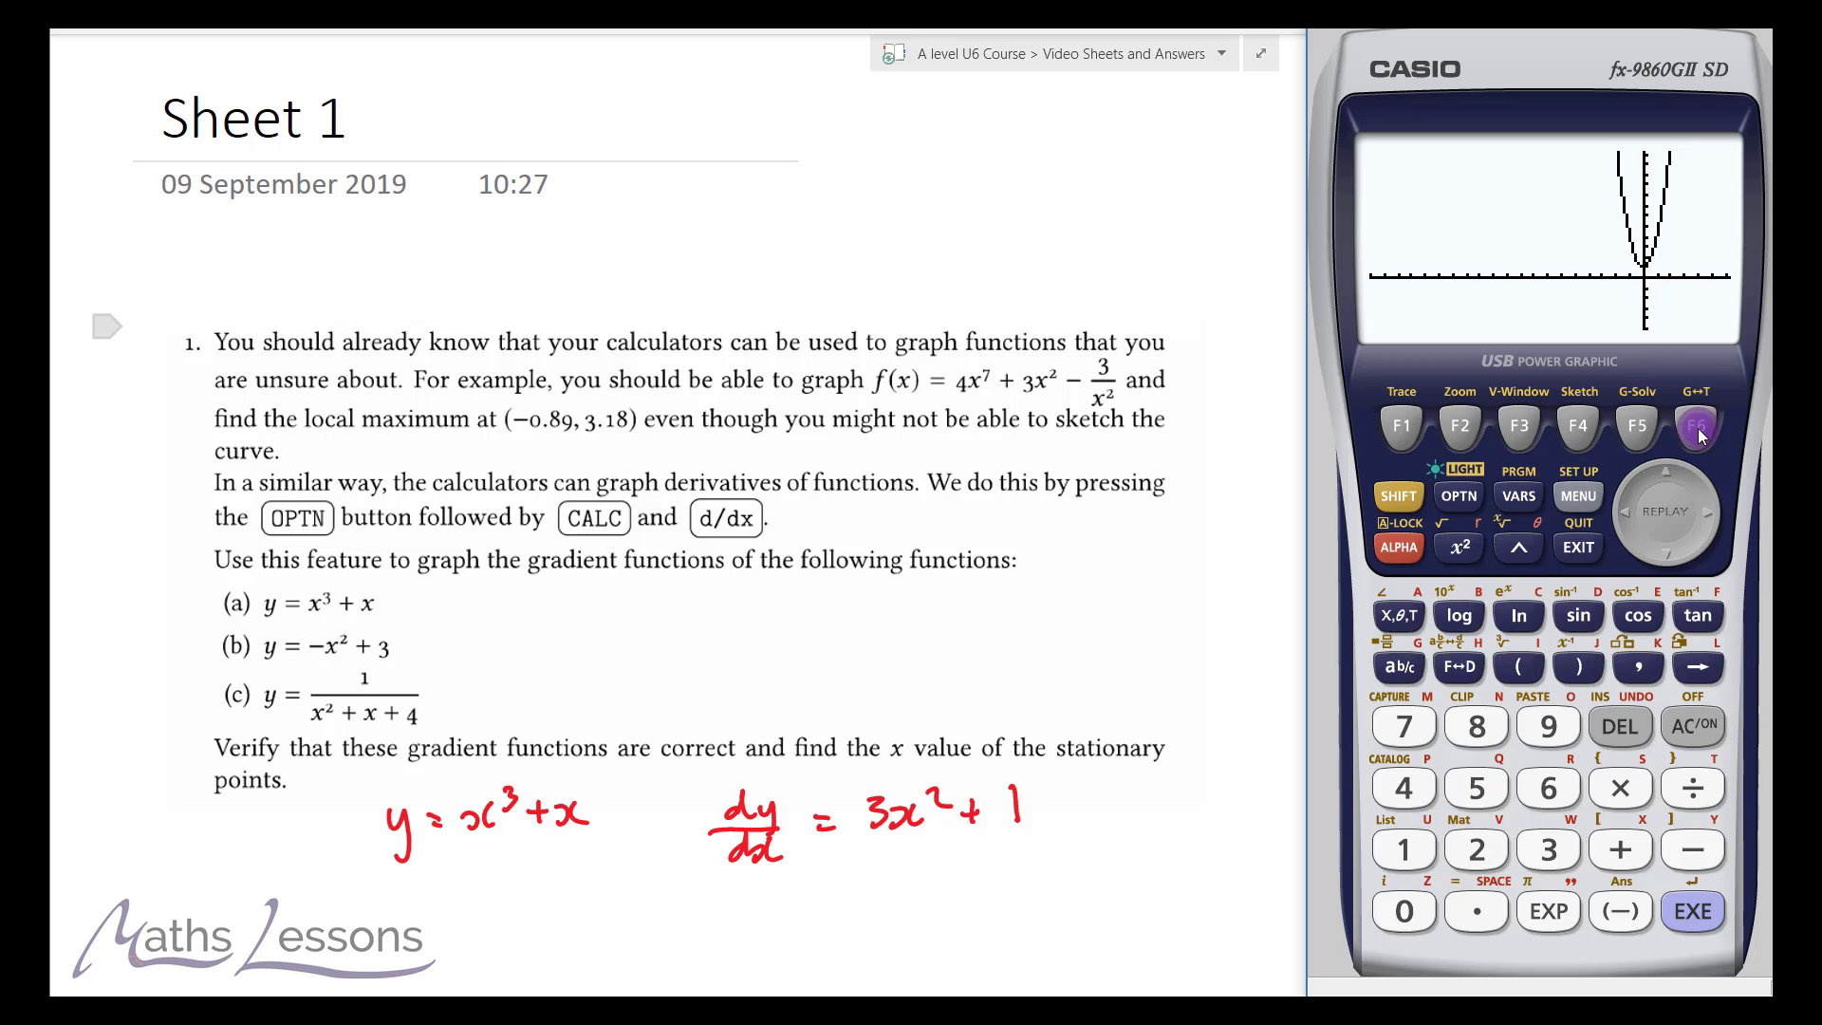
Handwrite 0 = 3x² + 1 and −1/3 = x² below the derivative in OneNote
left_click(337, 786)
left_click(318, 790)
mouse_move(792, 878)
left_mouse_down()
mouse_move(785, 902)
mouse_move(791, 879)
left_mouse_up()
left_click_drag(824, 883, 846, 898)
mouse_move(887, 875)
left_mouse_down()
mouse_move(946, 863)
mouse_move(1011, 884)
left_mouse_up()
mouse_move(1004, 870)
left_mouse_down()
mouse_move(1002, 900)
mouse_move(1036, 895)
left_mouse_up()
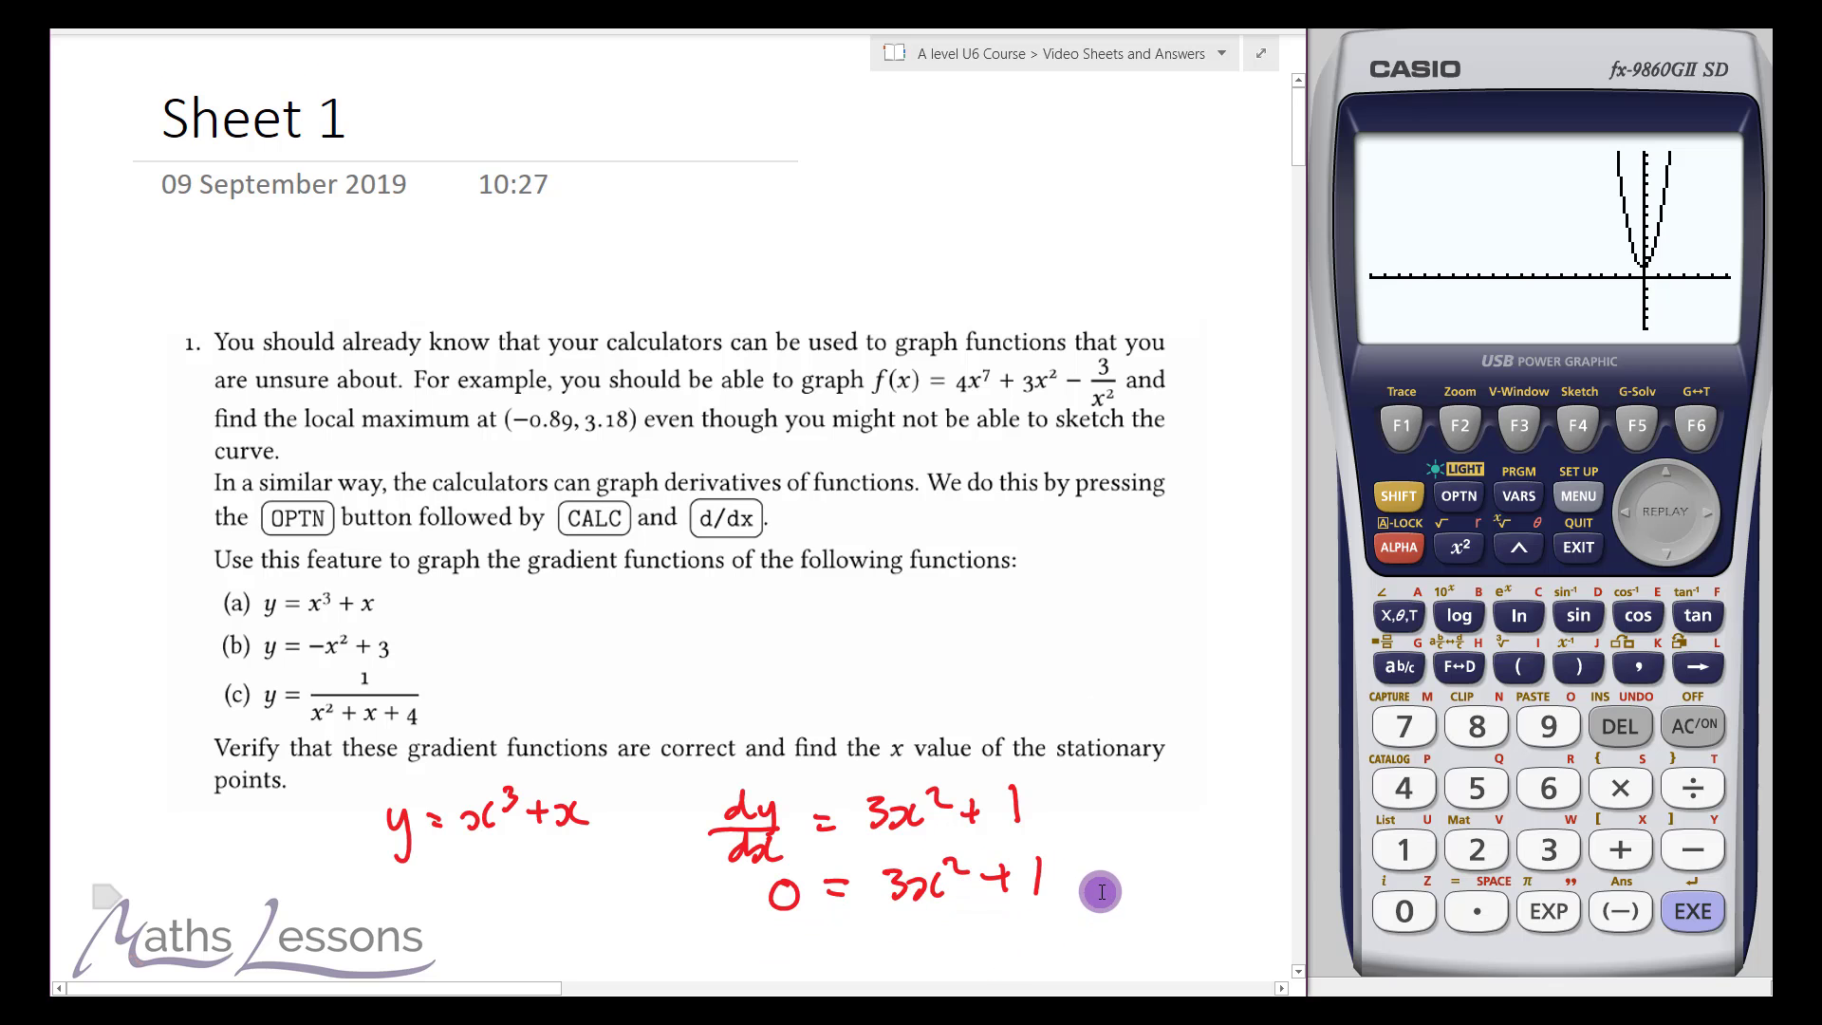
scroll(1091, 884, "down", 3)
mouse_move(785, 713)
left_mouse_down()
mouse_move(784, 739)
mouse_move(759, 717)
mouse_move(809, 738)
mouse_move(772, 789)
left_mouse_up()
left_click_drag(844, 739, 972, 723)
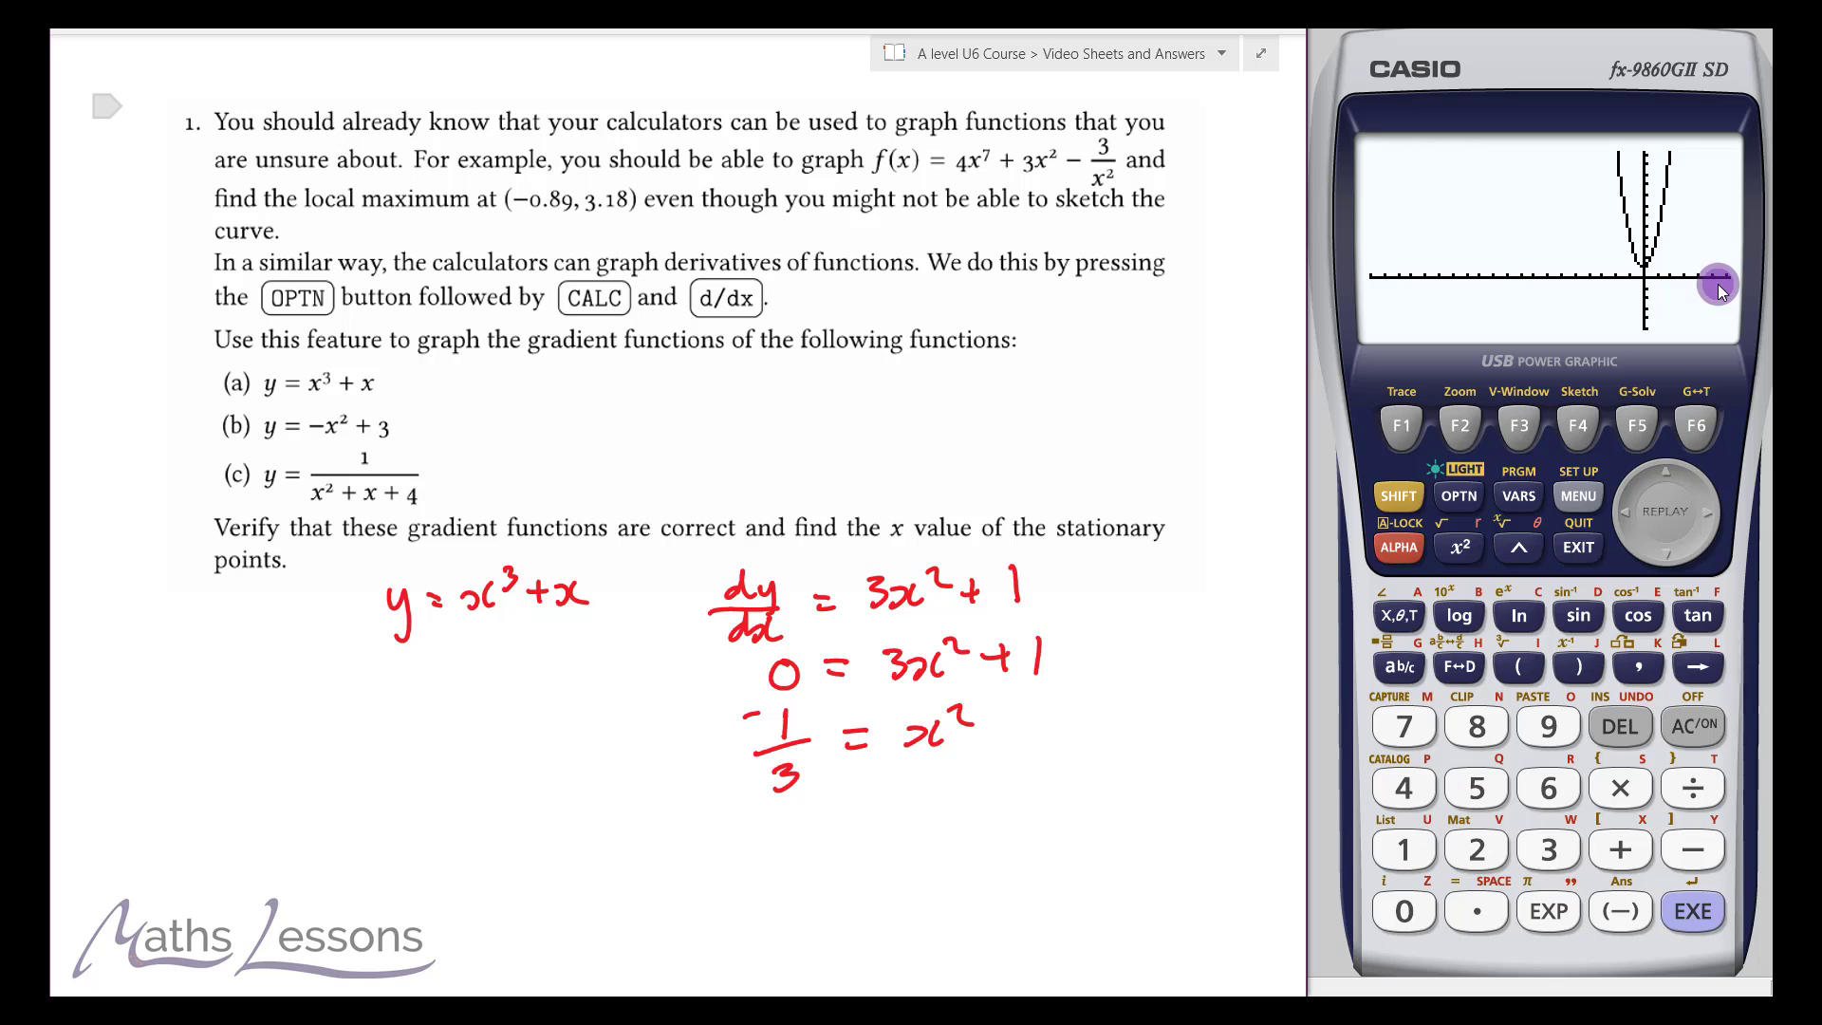
Run a G-Solv ROOT search on the gradient curve, then go back to the Y1/Y2 list
left_click(1635, 429)
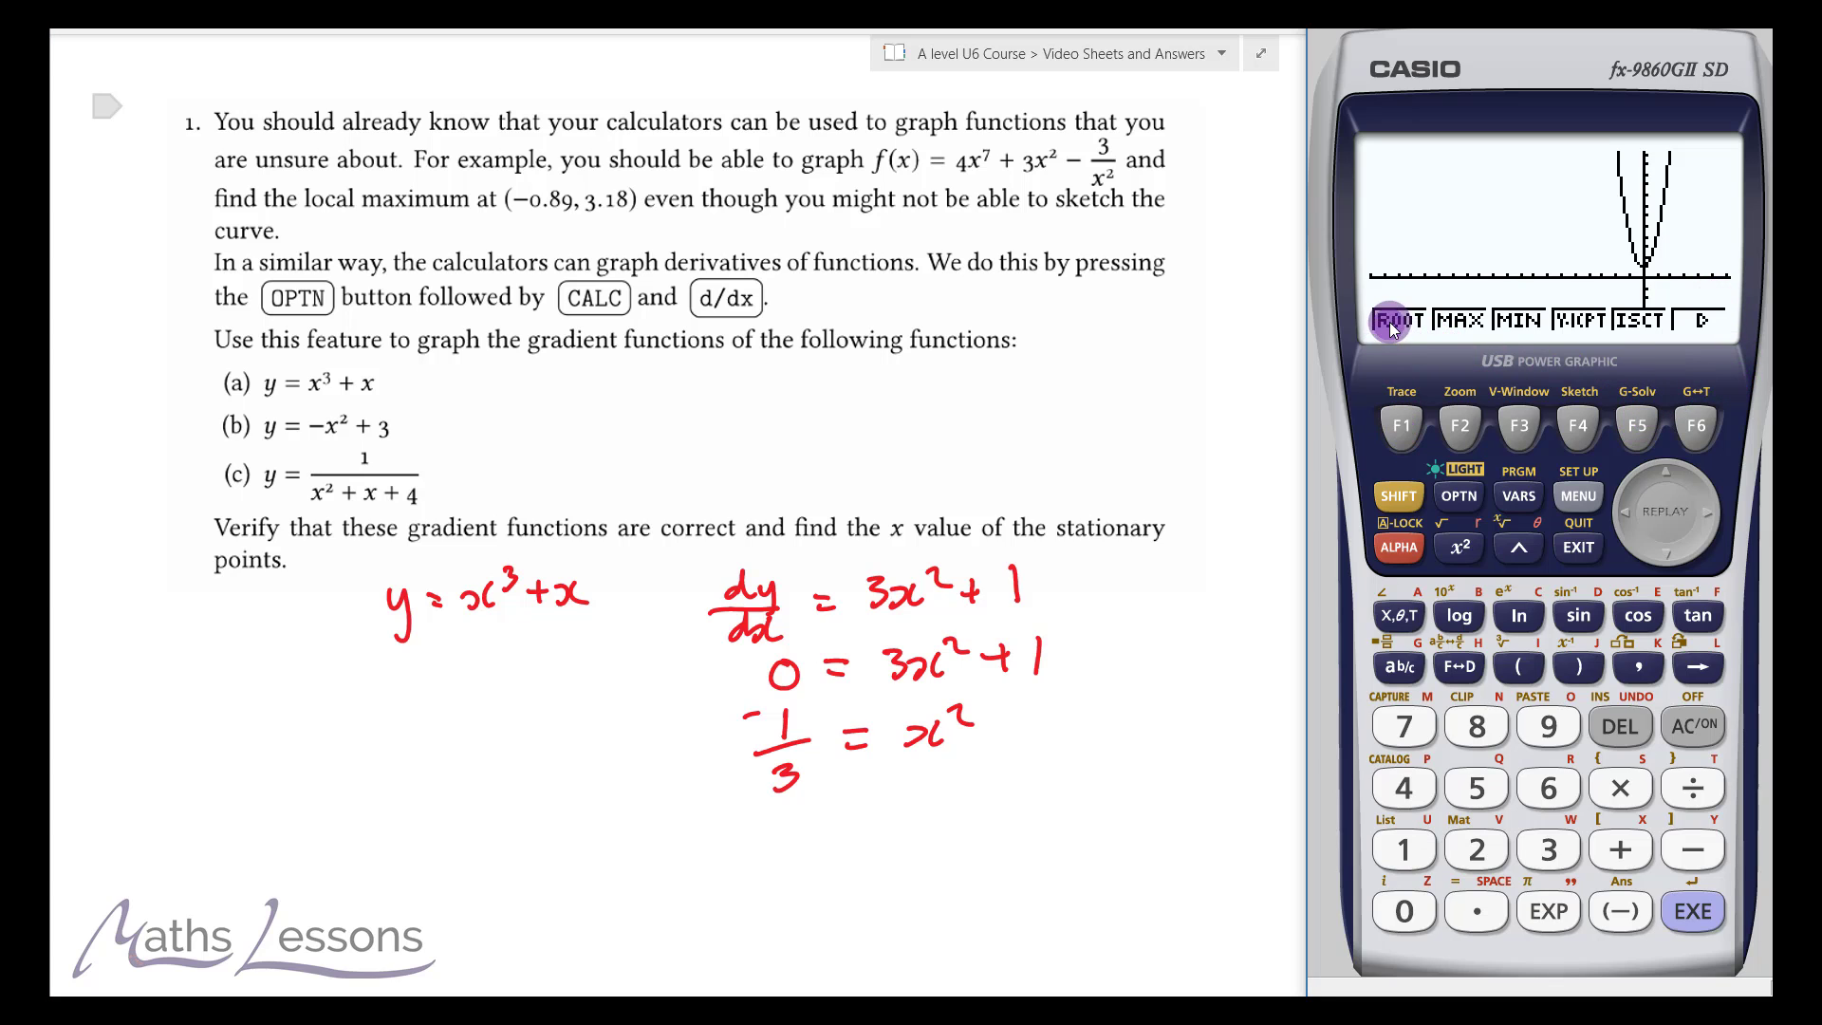
left_click(1401, 428)
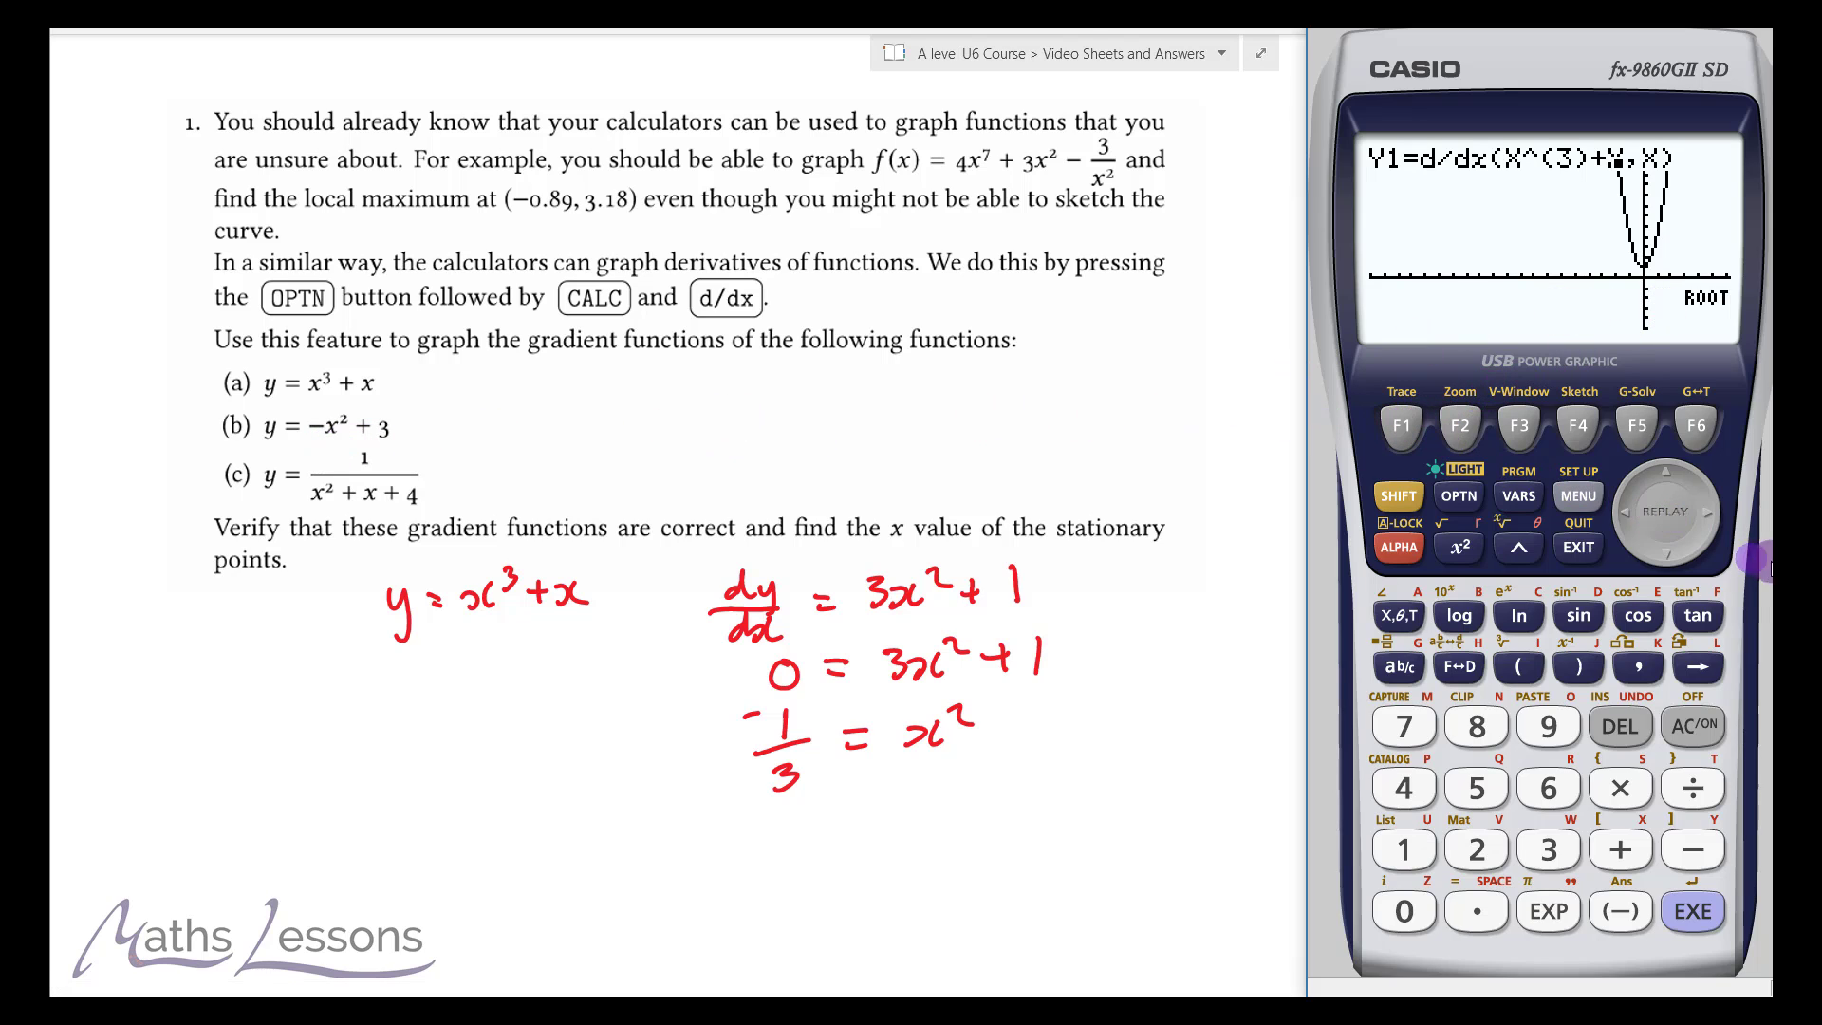
left_click(1581, 558)
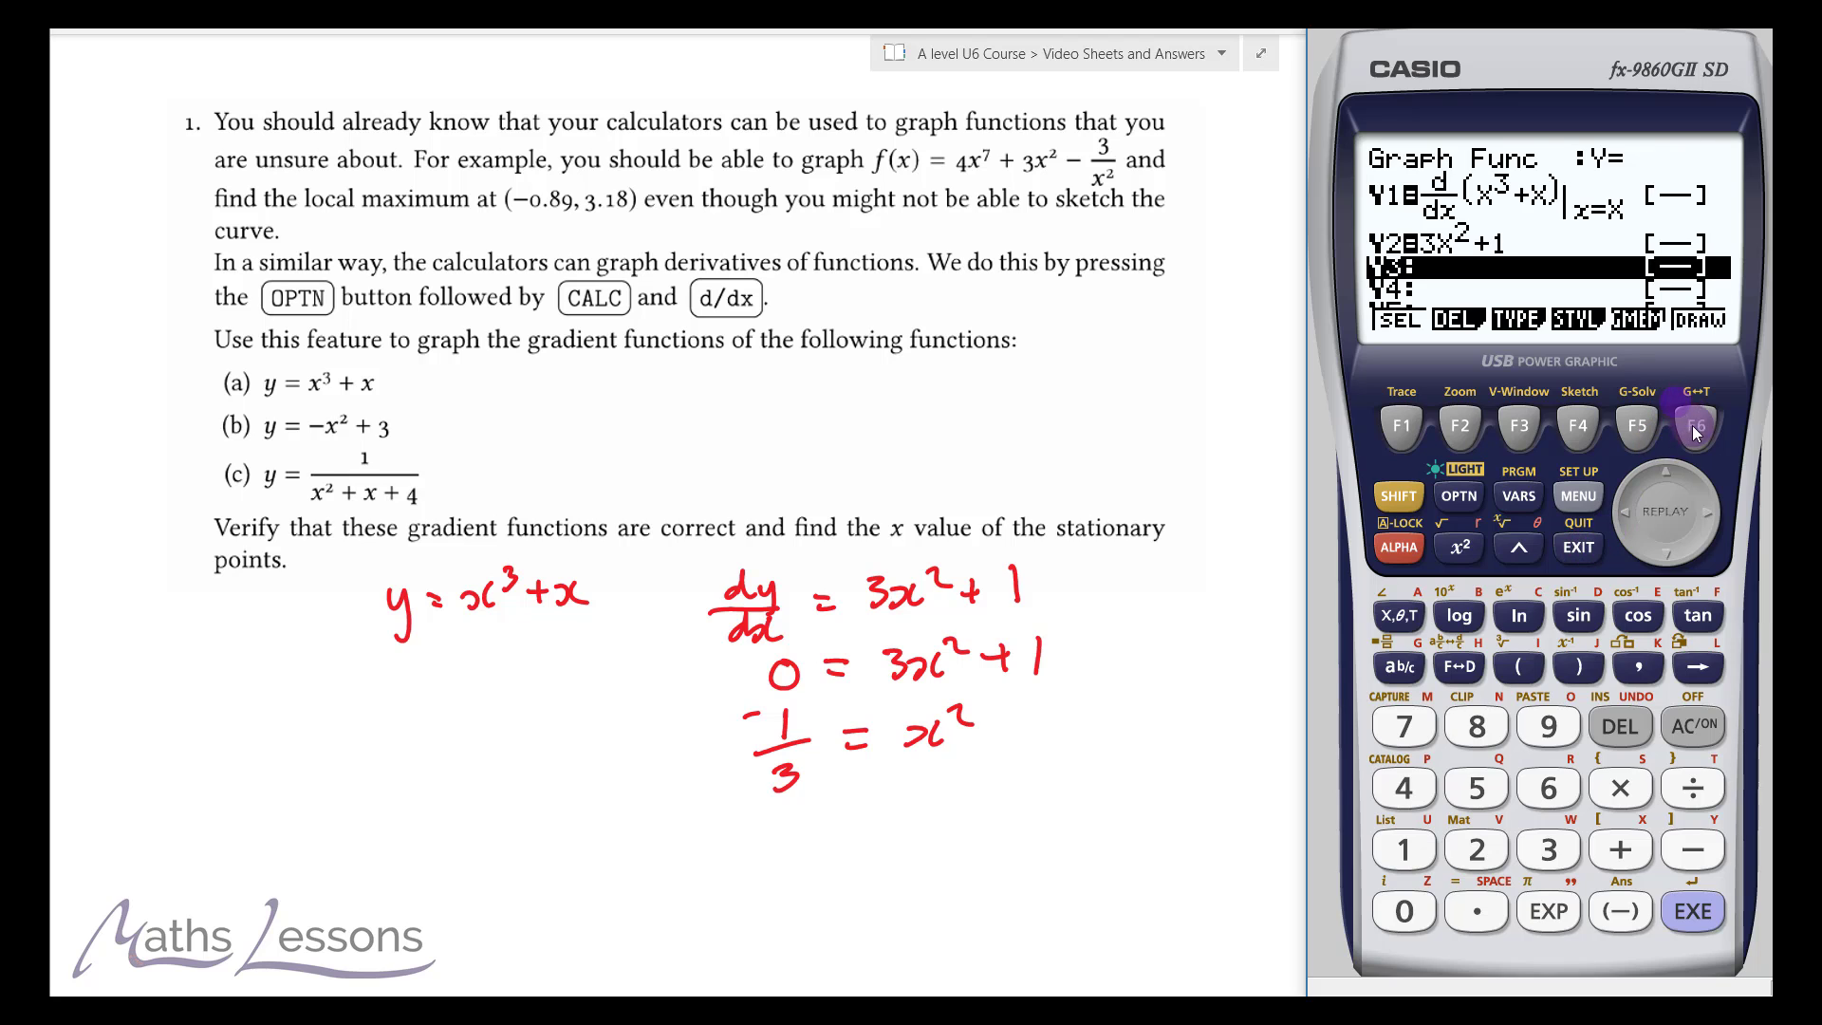
Delete the Y2 = 3X²+1 formula
left_click(1668, 478)
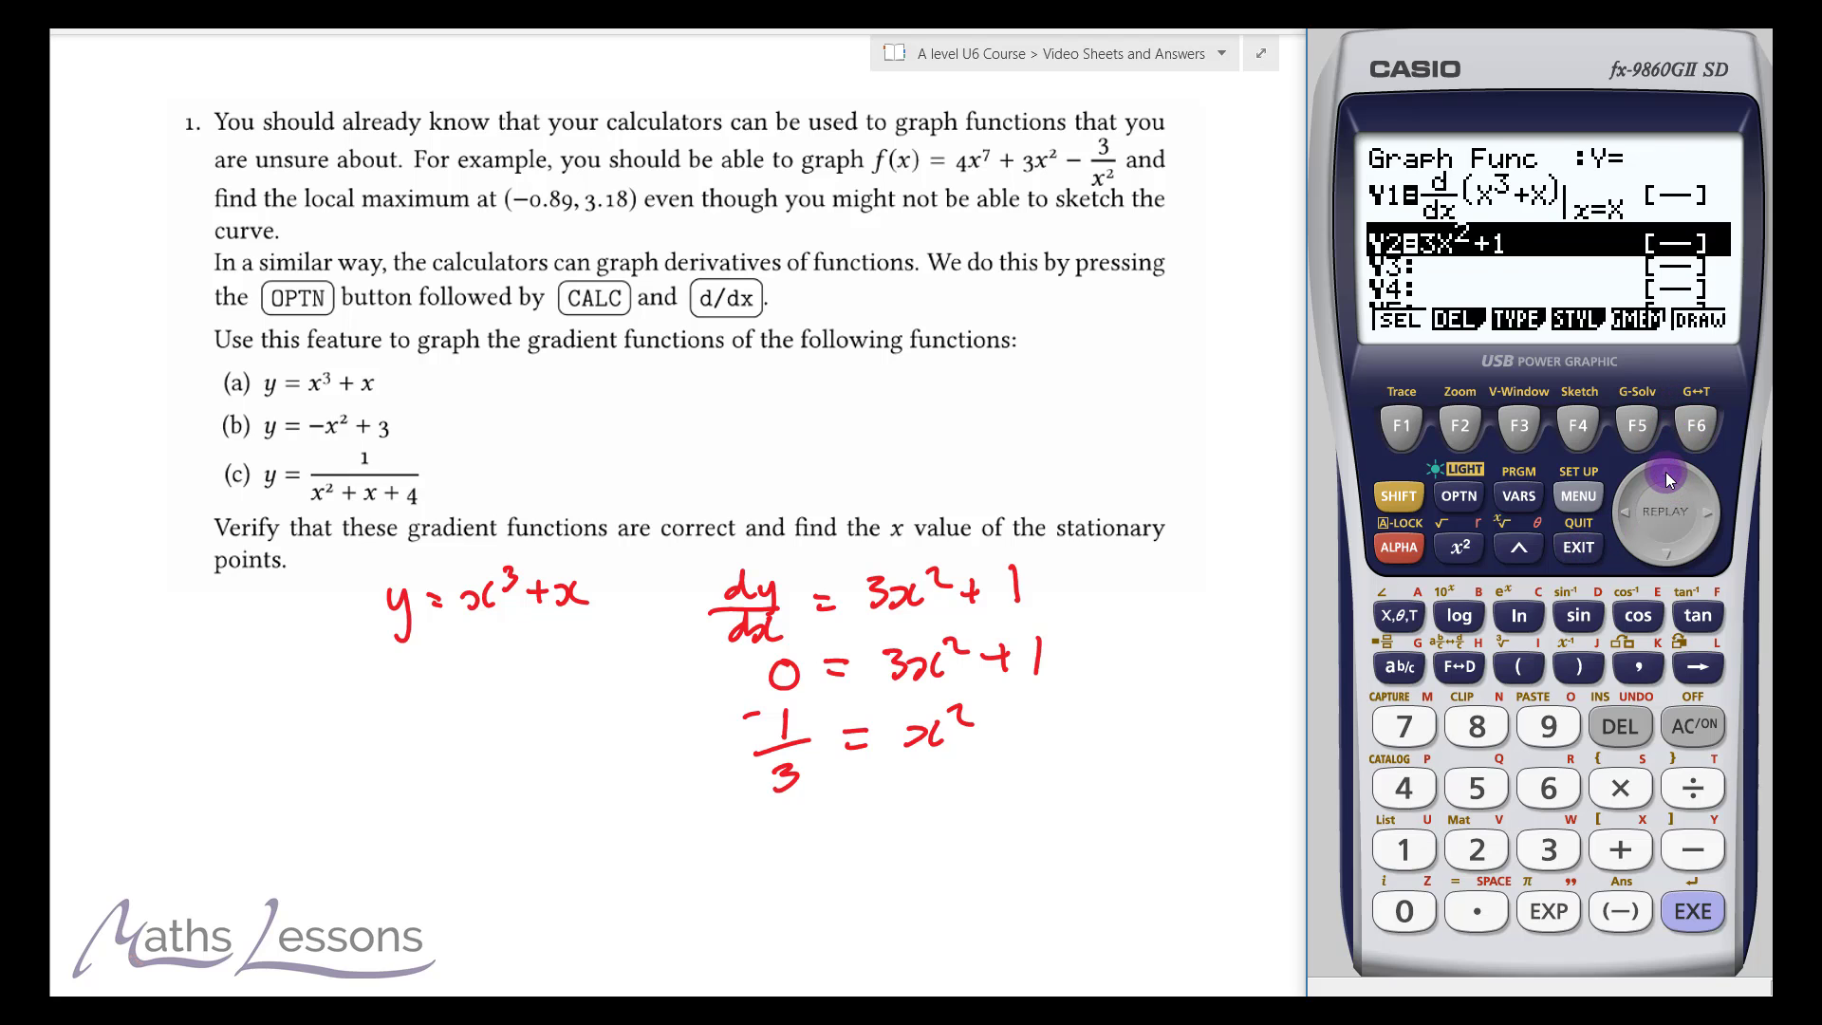
left_click(1622, 726)
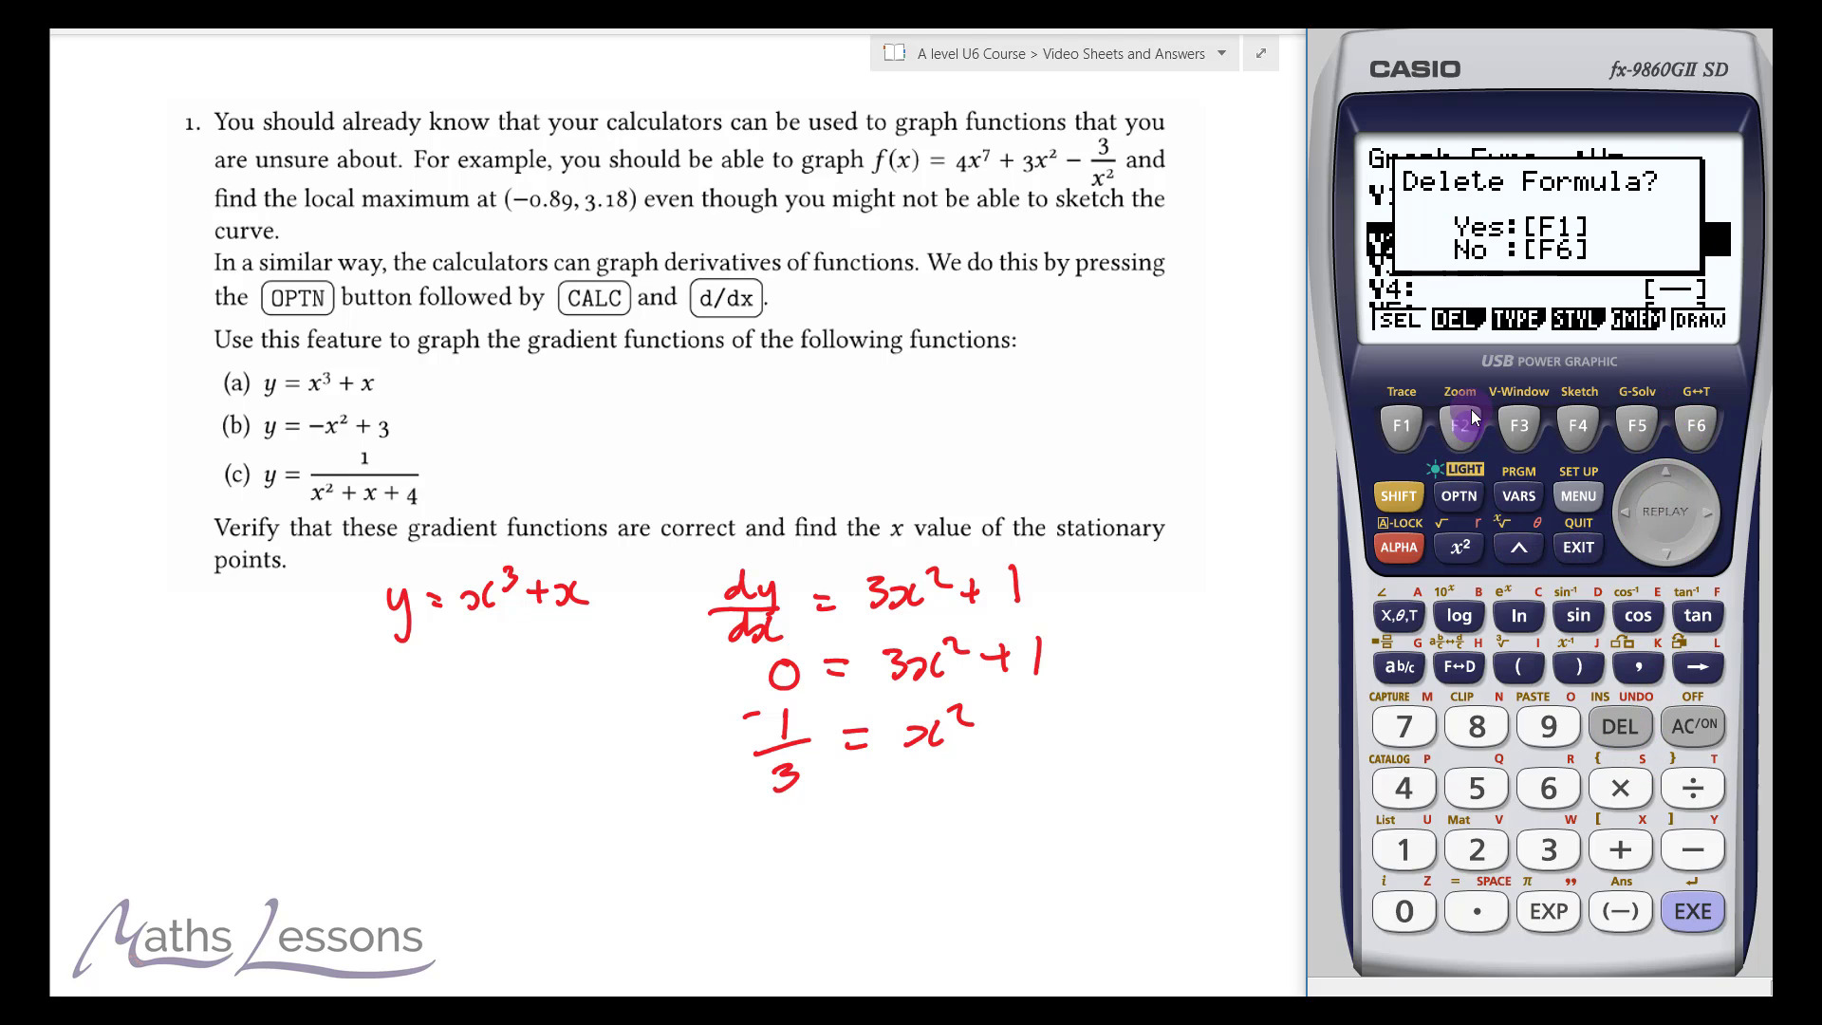
left_click(1402, 429)
Erase X³+X from inside Y1's derivative
left_click(1670, 495)
left_click(1668, 479)
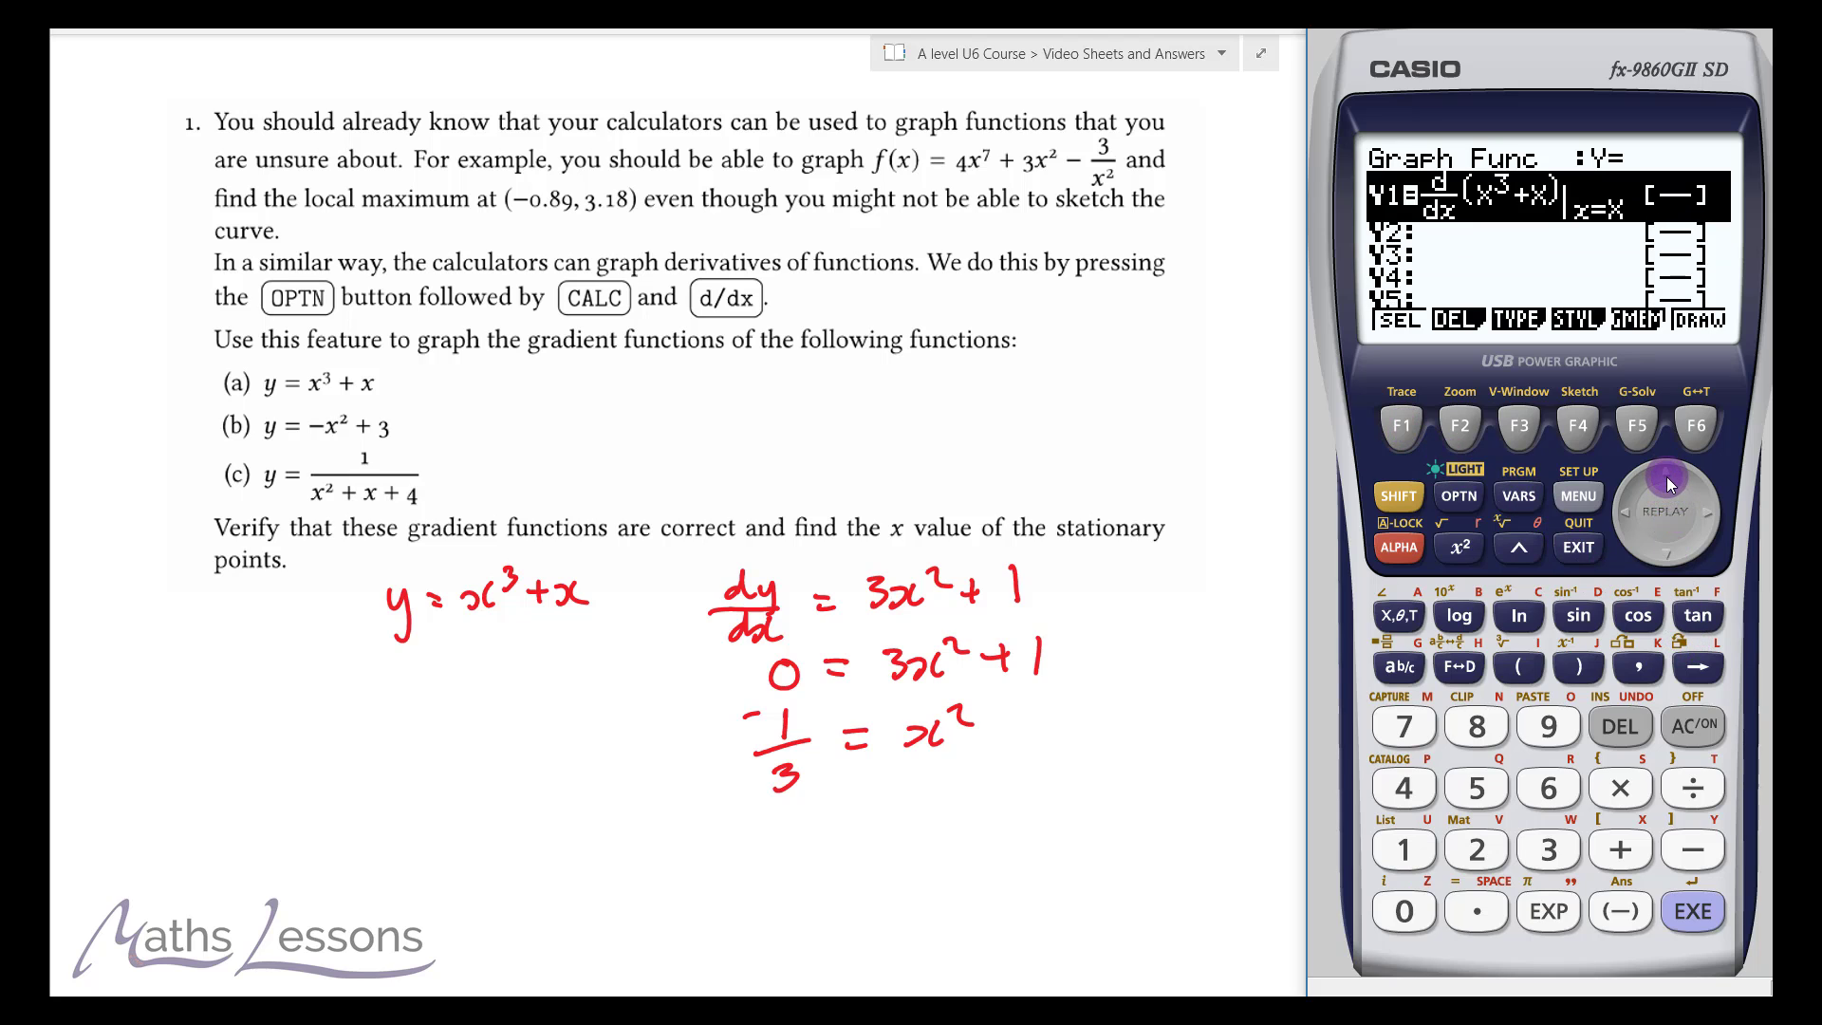
left_click(1628, 515)
left_click(1626, 515)
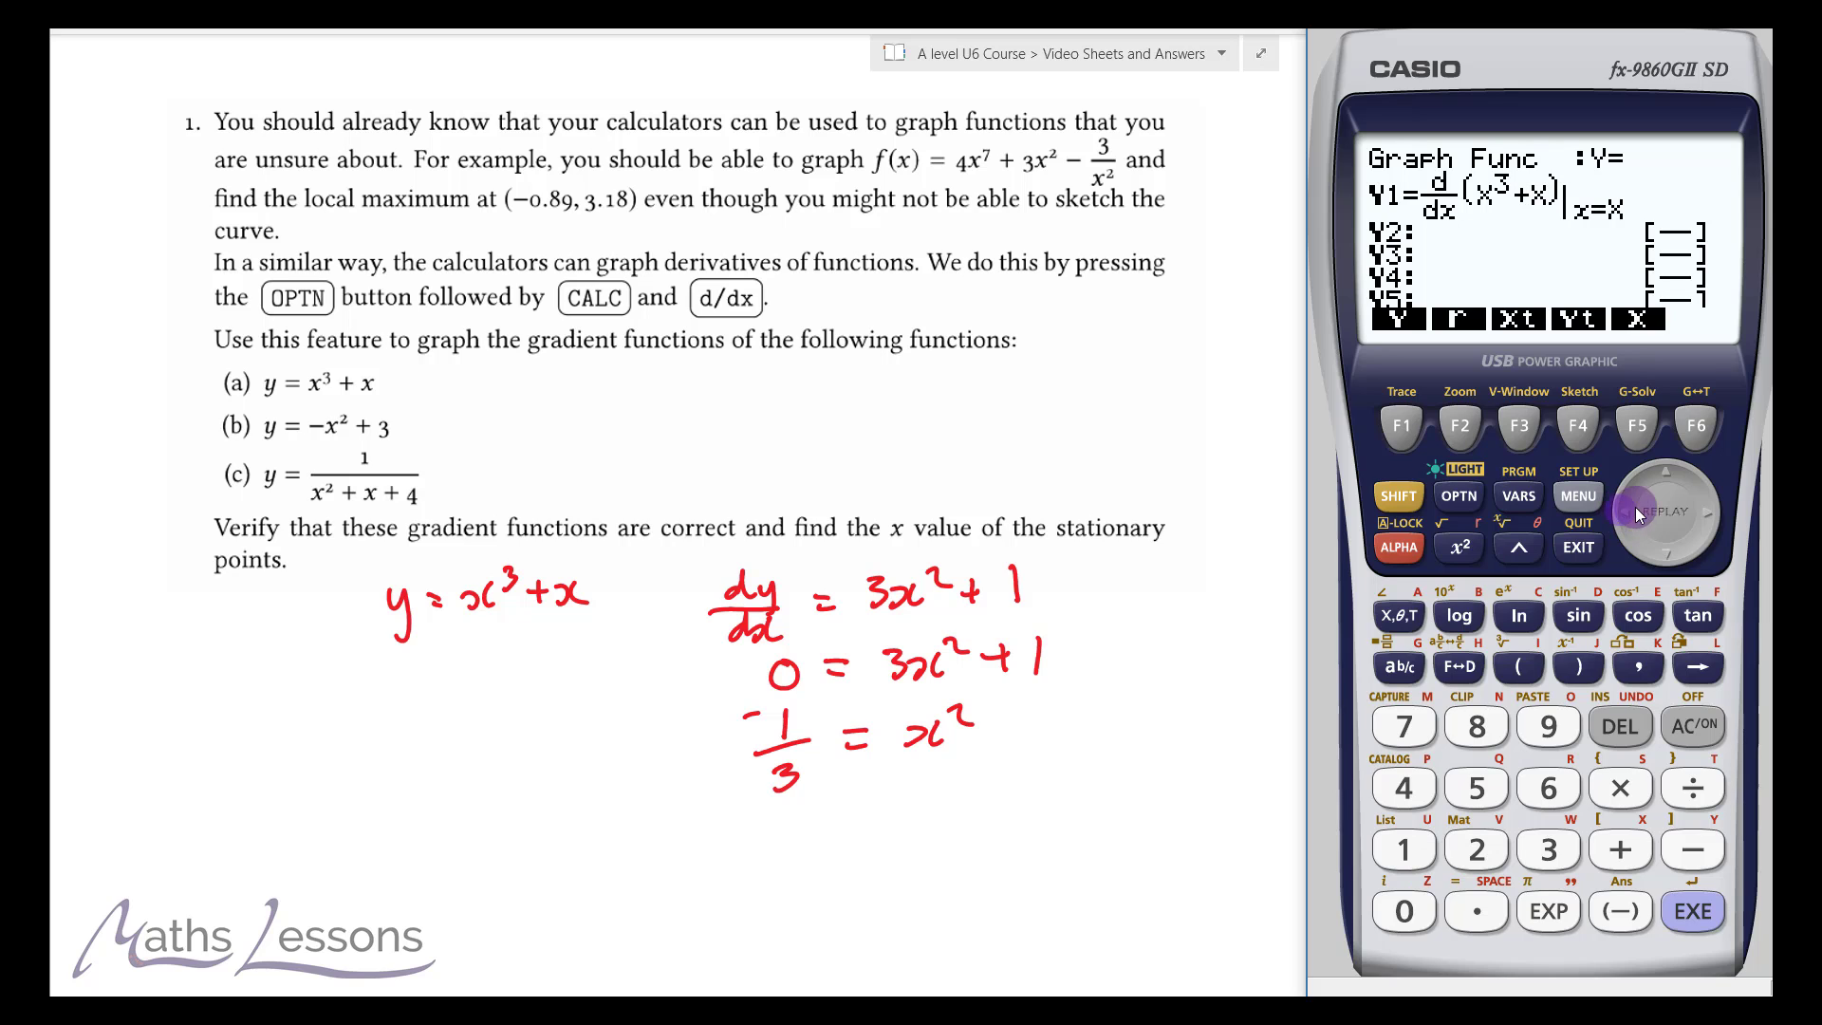
left_click(1622, 726)
left_click(1622, 728)
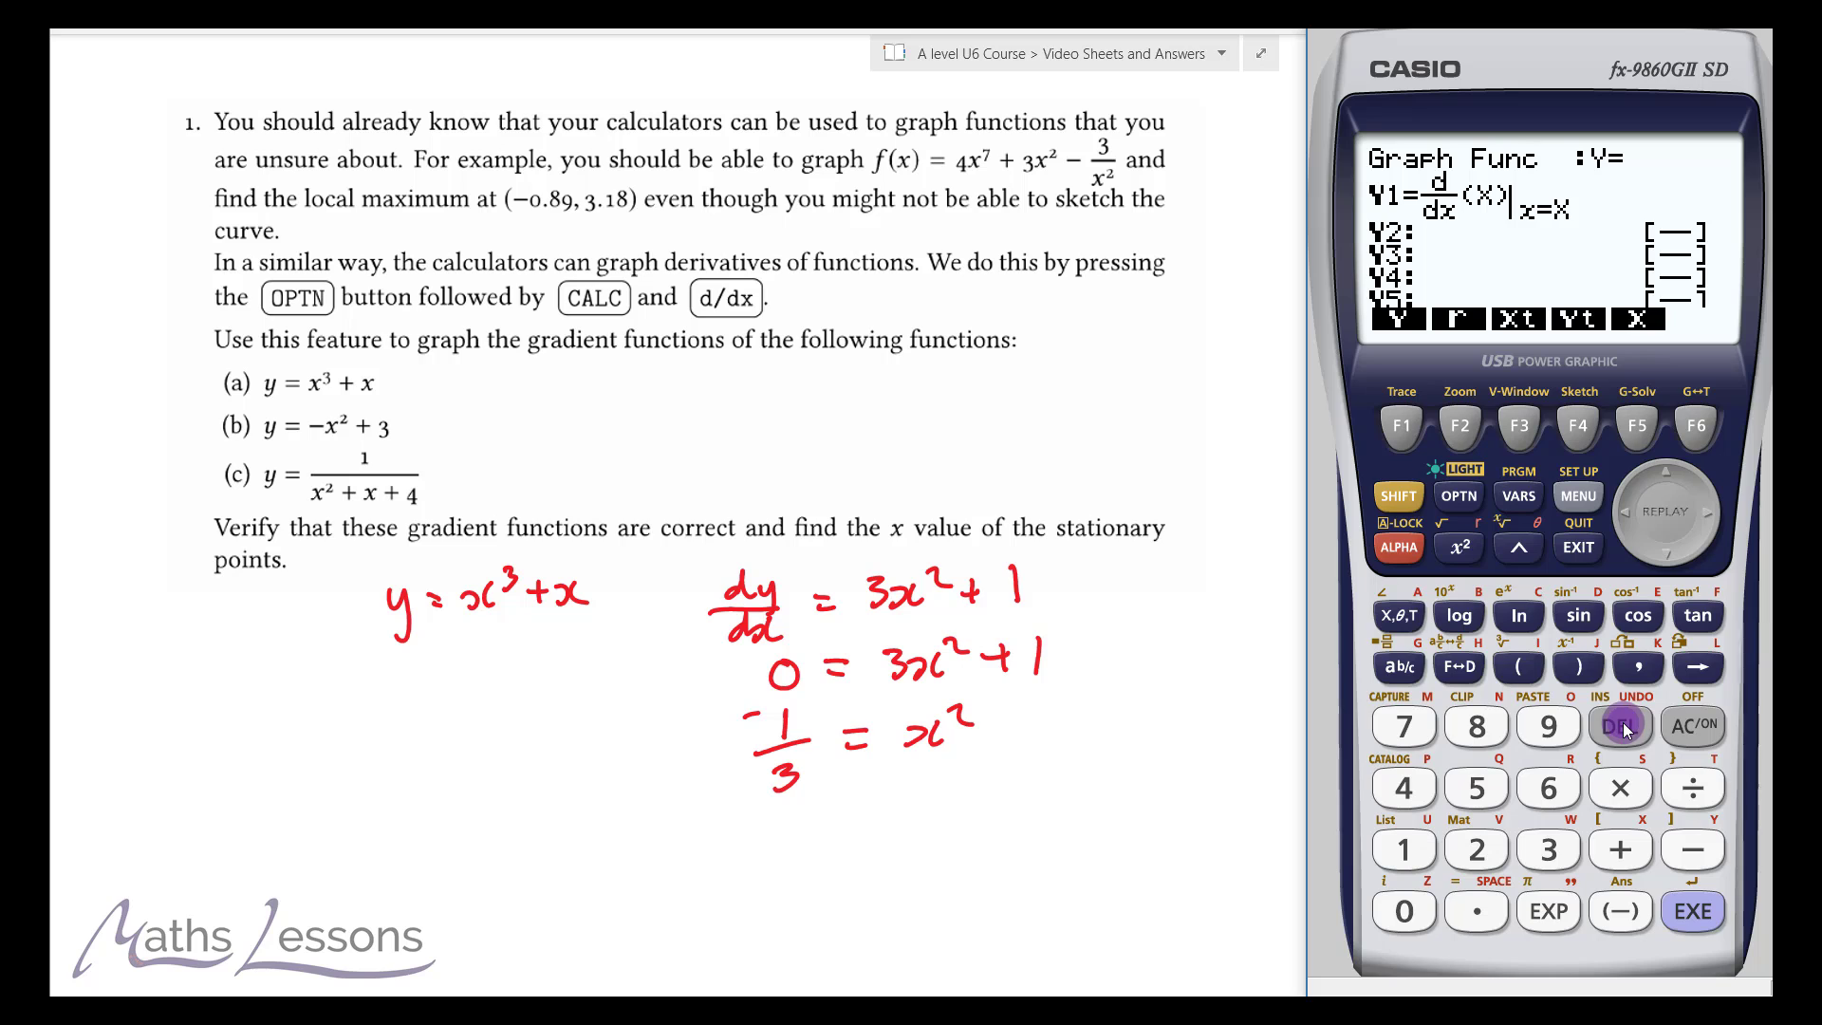
left_click(1538, 212)
left_click_drag(1563, 211, 1544, 221)
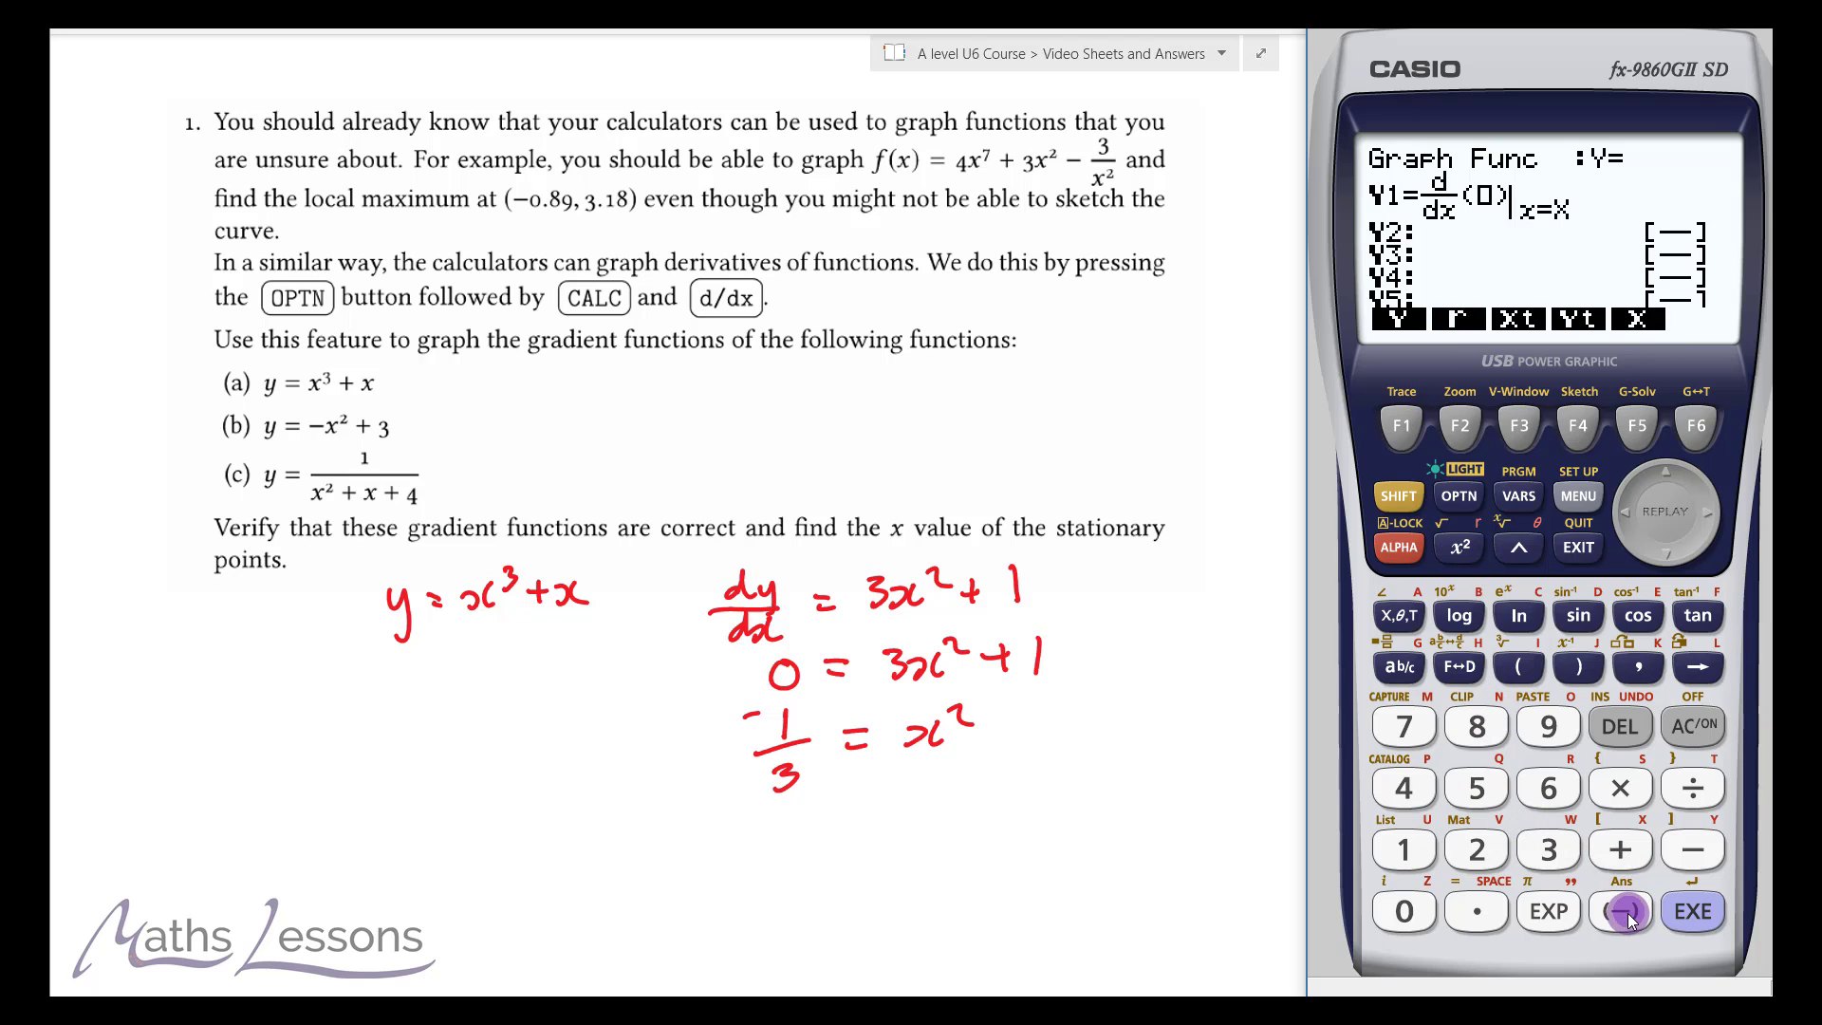
Complete Y1 as d/dx(−X²+3) and draw its downward-sloping line
left_click(1399, 615)
left_click(1464, 555)
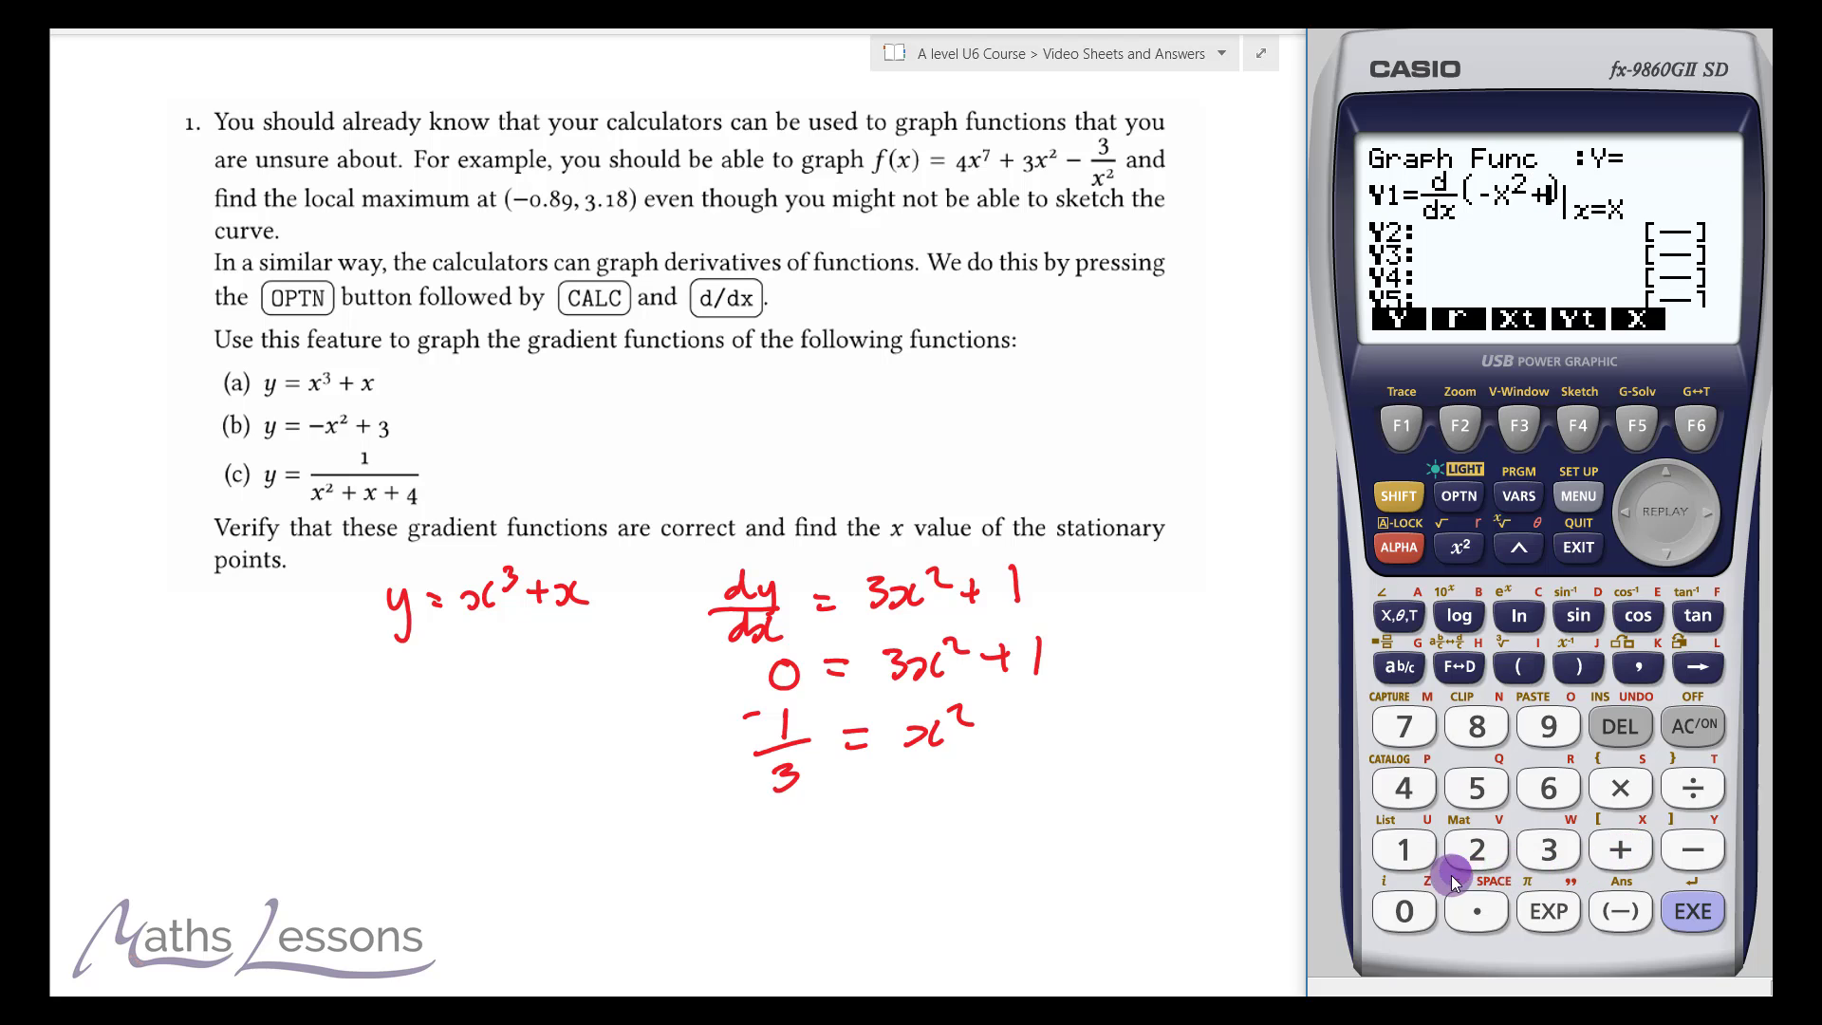
left_click(1548, 854)
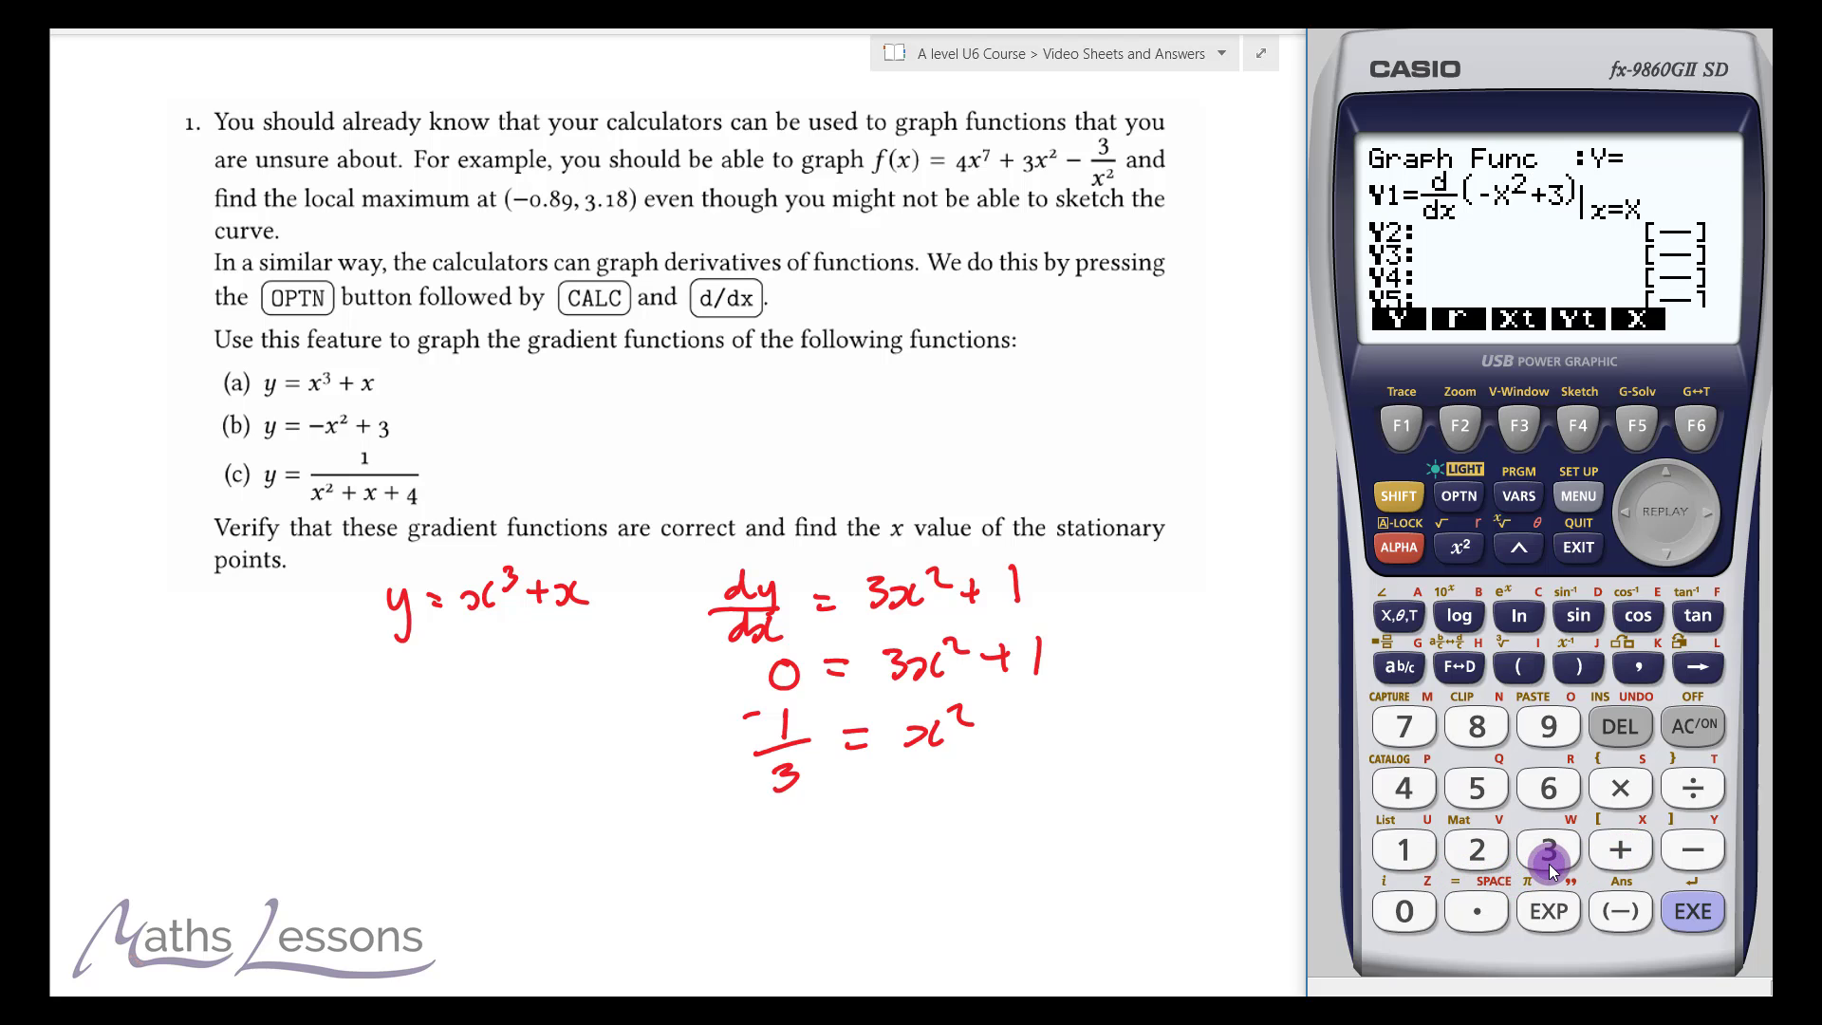
left_click(1704, 925)
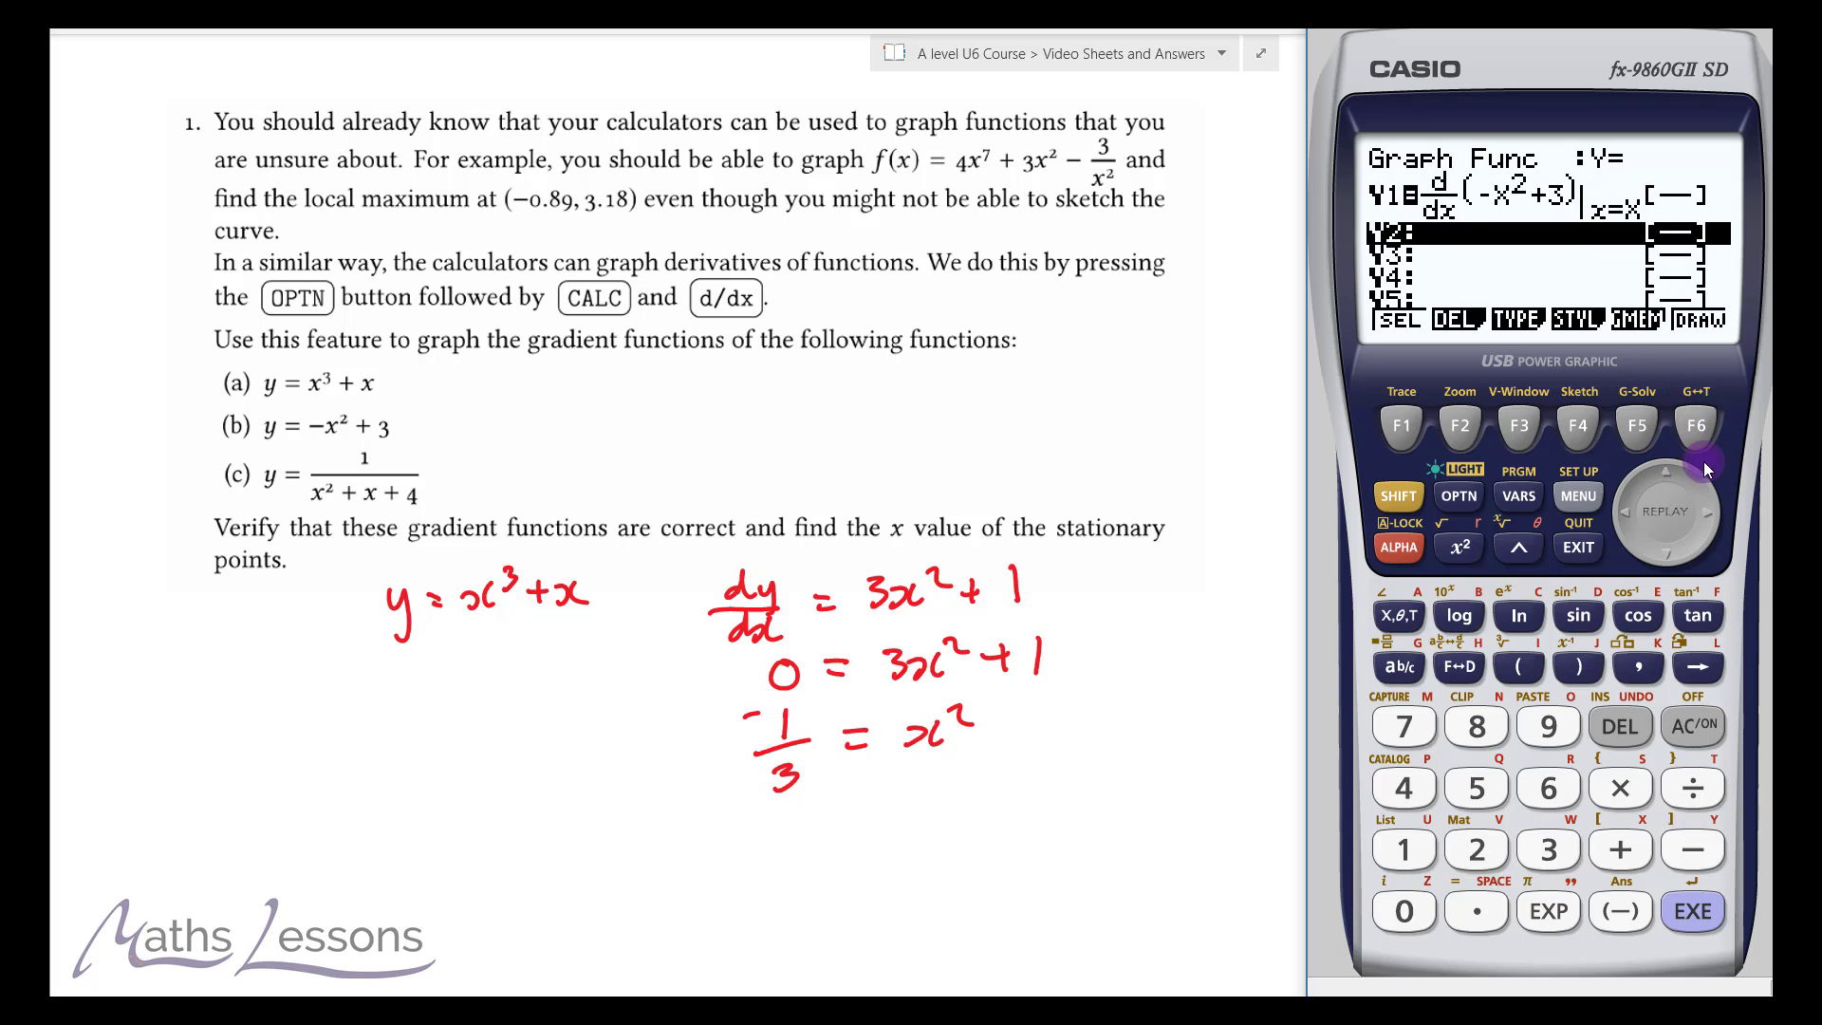
left_click(1696, 429)
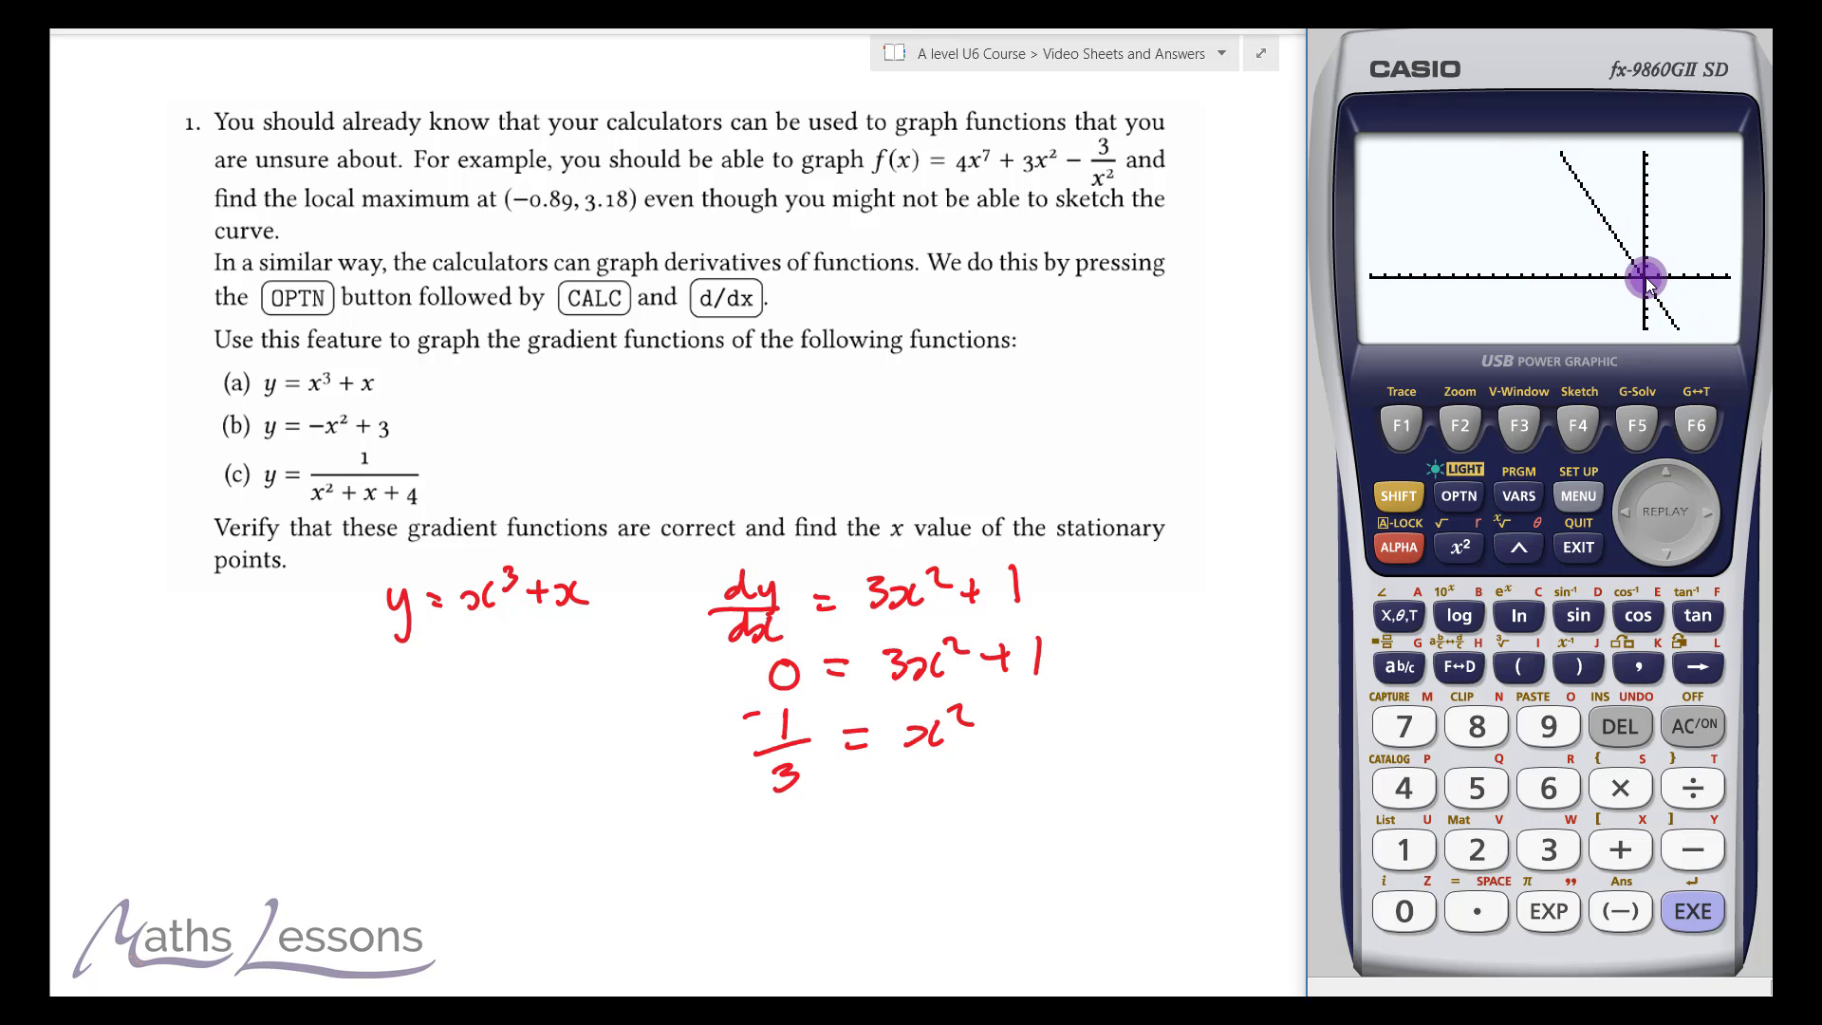
Find the root of the −x²+3 gradient line at X=0, Y=0
left_click(1638, 426)
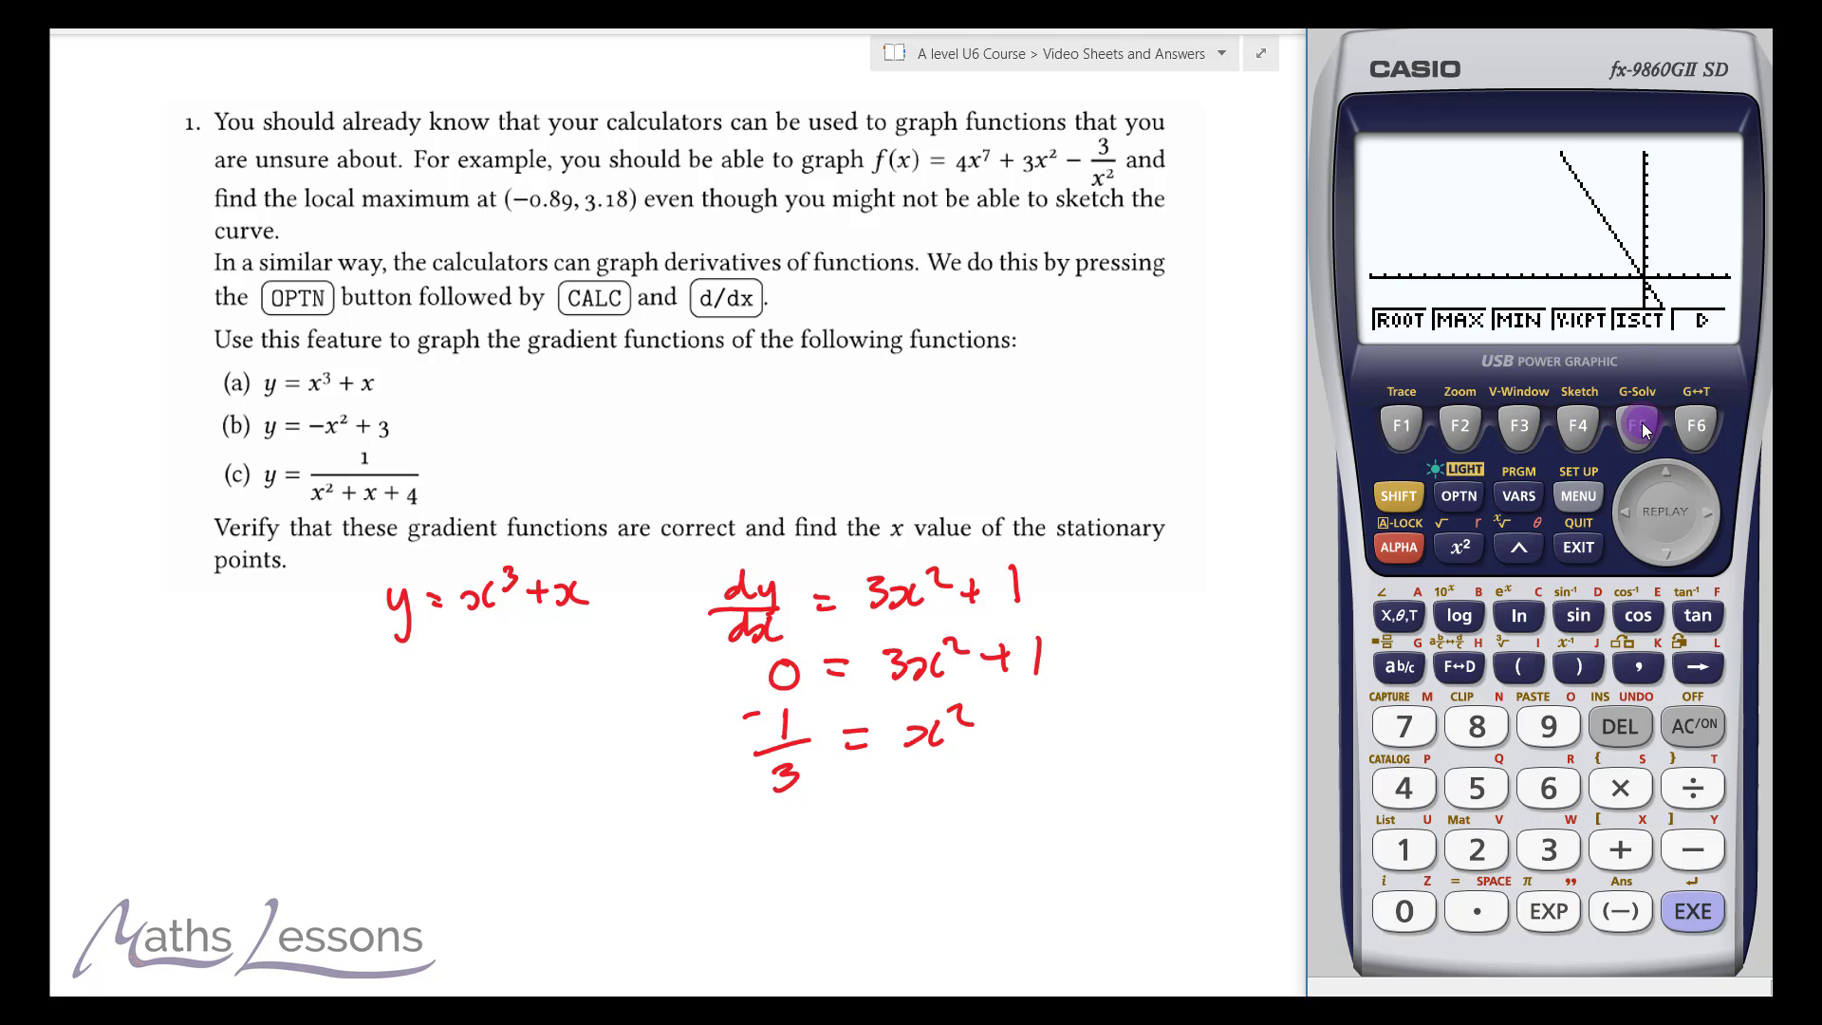
left_click(1394, 435)
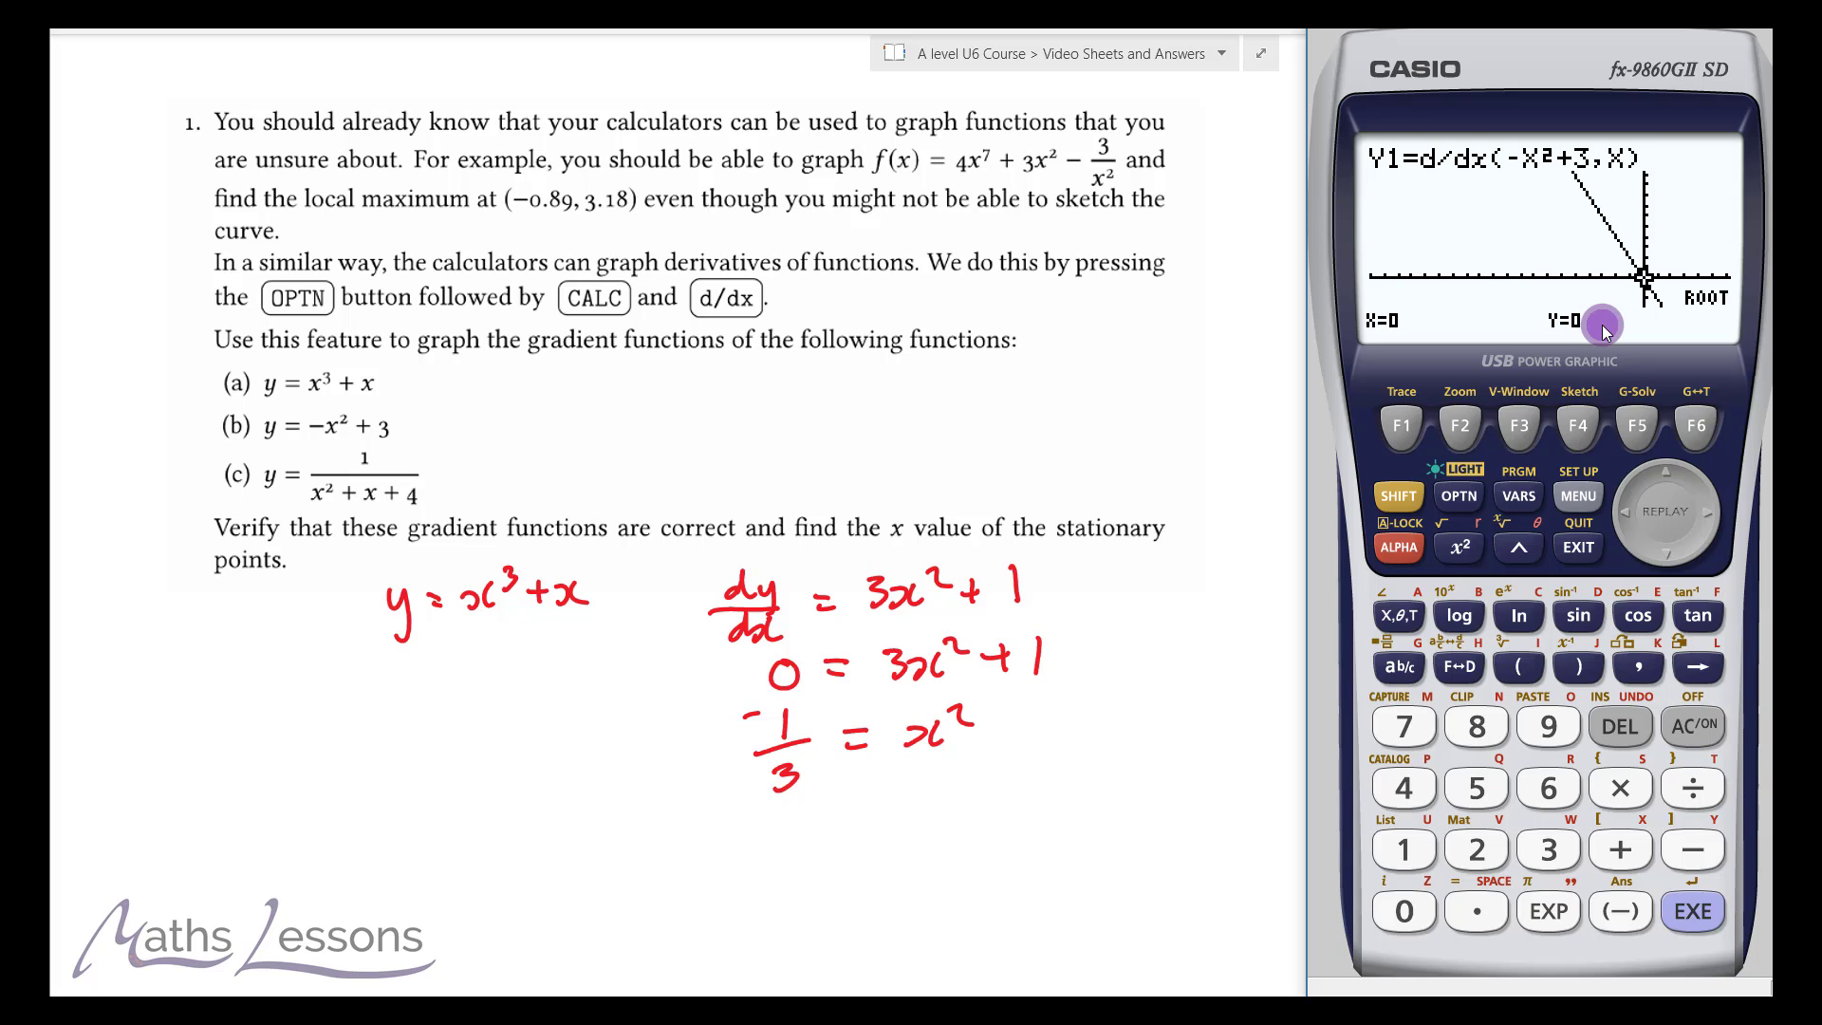
Handwrite y = −x² + 3, dy/dx = −2x and the stationary point (0, 0)
mouse_move(402, 834)
left_mouse_down()
mouse_move(530, 804)
mouse_move(527, 826)
mouse_move(571, 802)
mouse_move(638, 825)
left_mouse_up()
mouse_move(802, 811)
left_mouse_down()
mouse_move(764, 845)
mouse_move(984, 829)
mouse_move(948, 814)
mouse_move(967, 806)
mouse_move(1067, 838)
left_mouse_up()
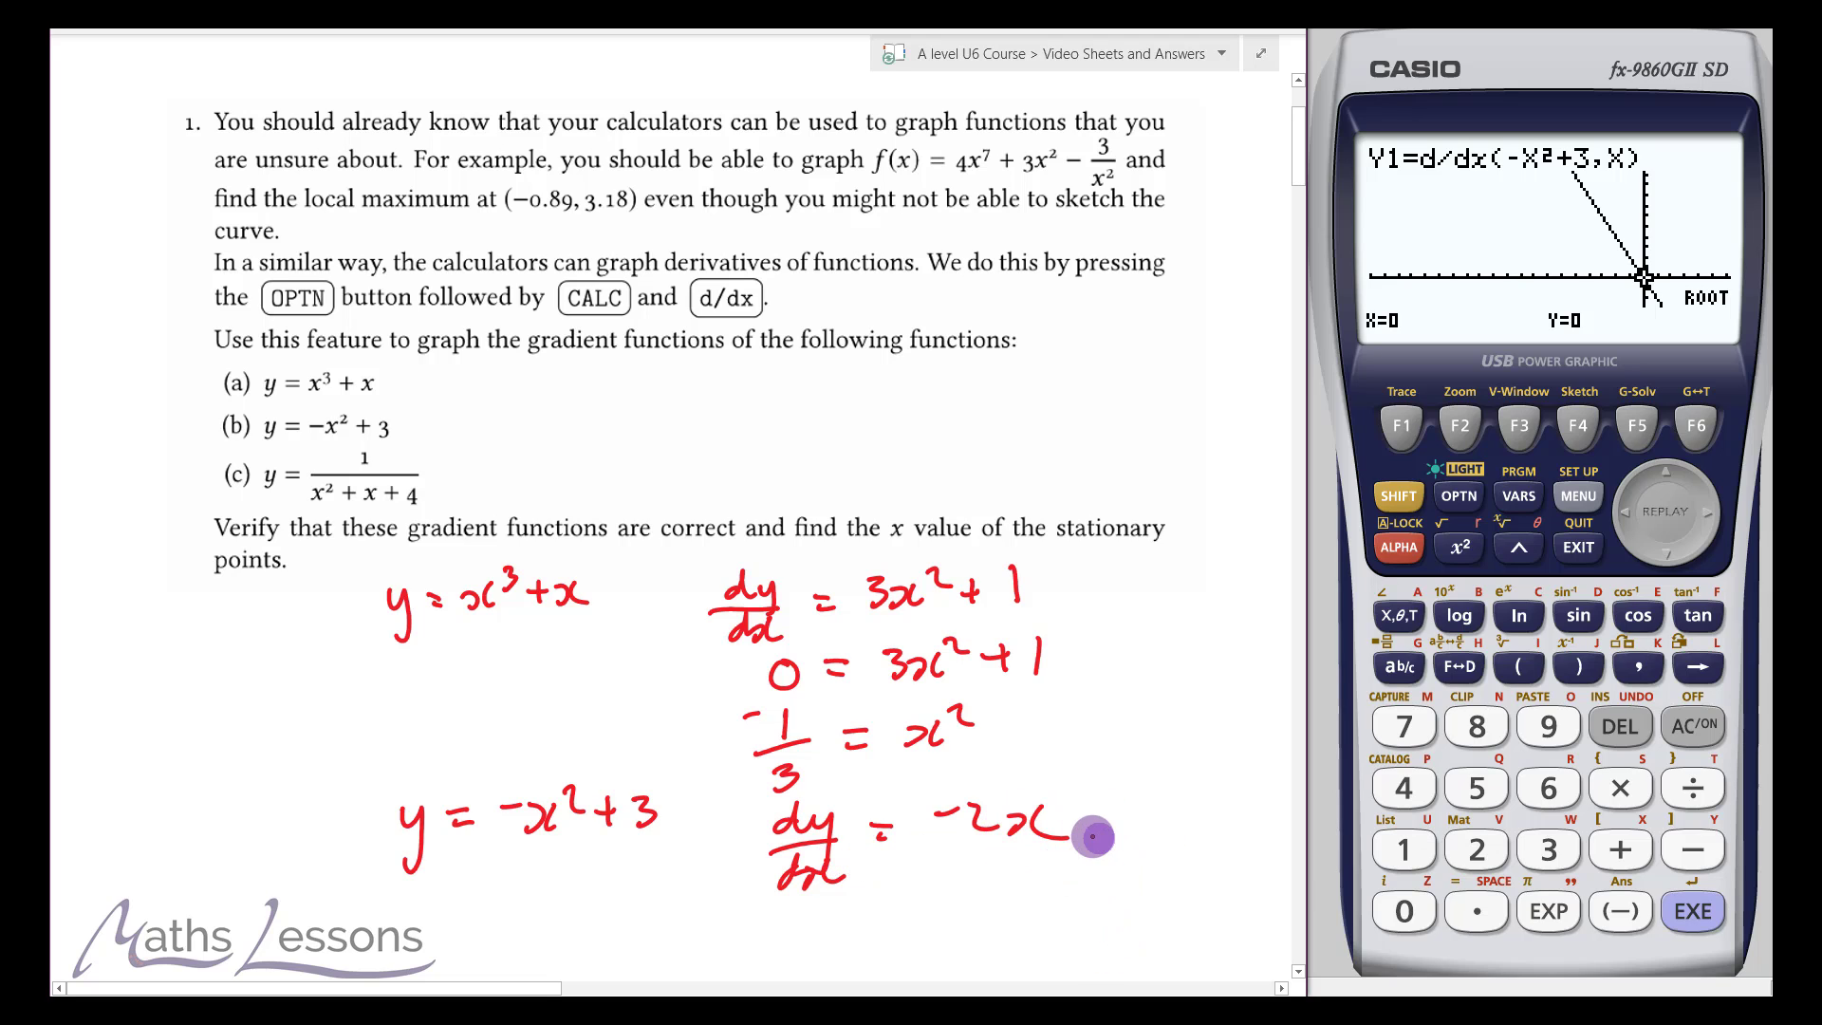
mouse_move(935, 878)
left_mouse_down()
mouse_move(928, 919)
mouse_move(951, 883)
mouse_move(973, 917)
mouse_move(1025, 877)
left_mouse_up()
left_click_drag(1036, 871, 1037, 913)
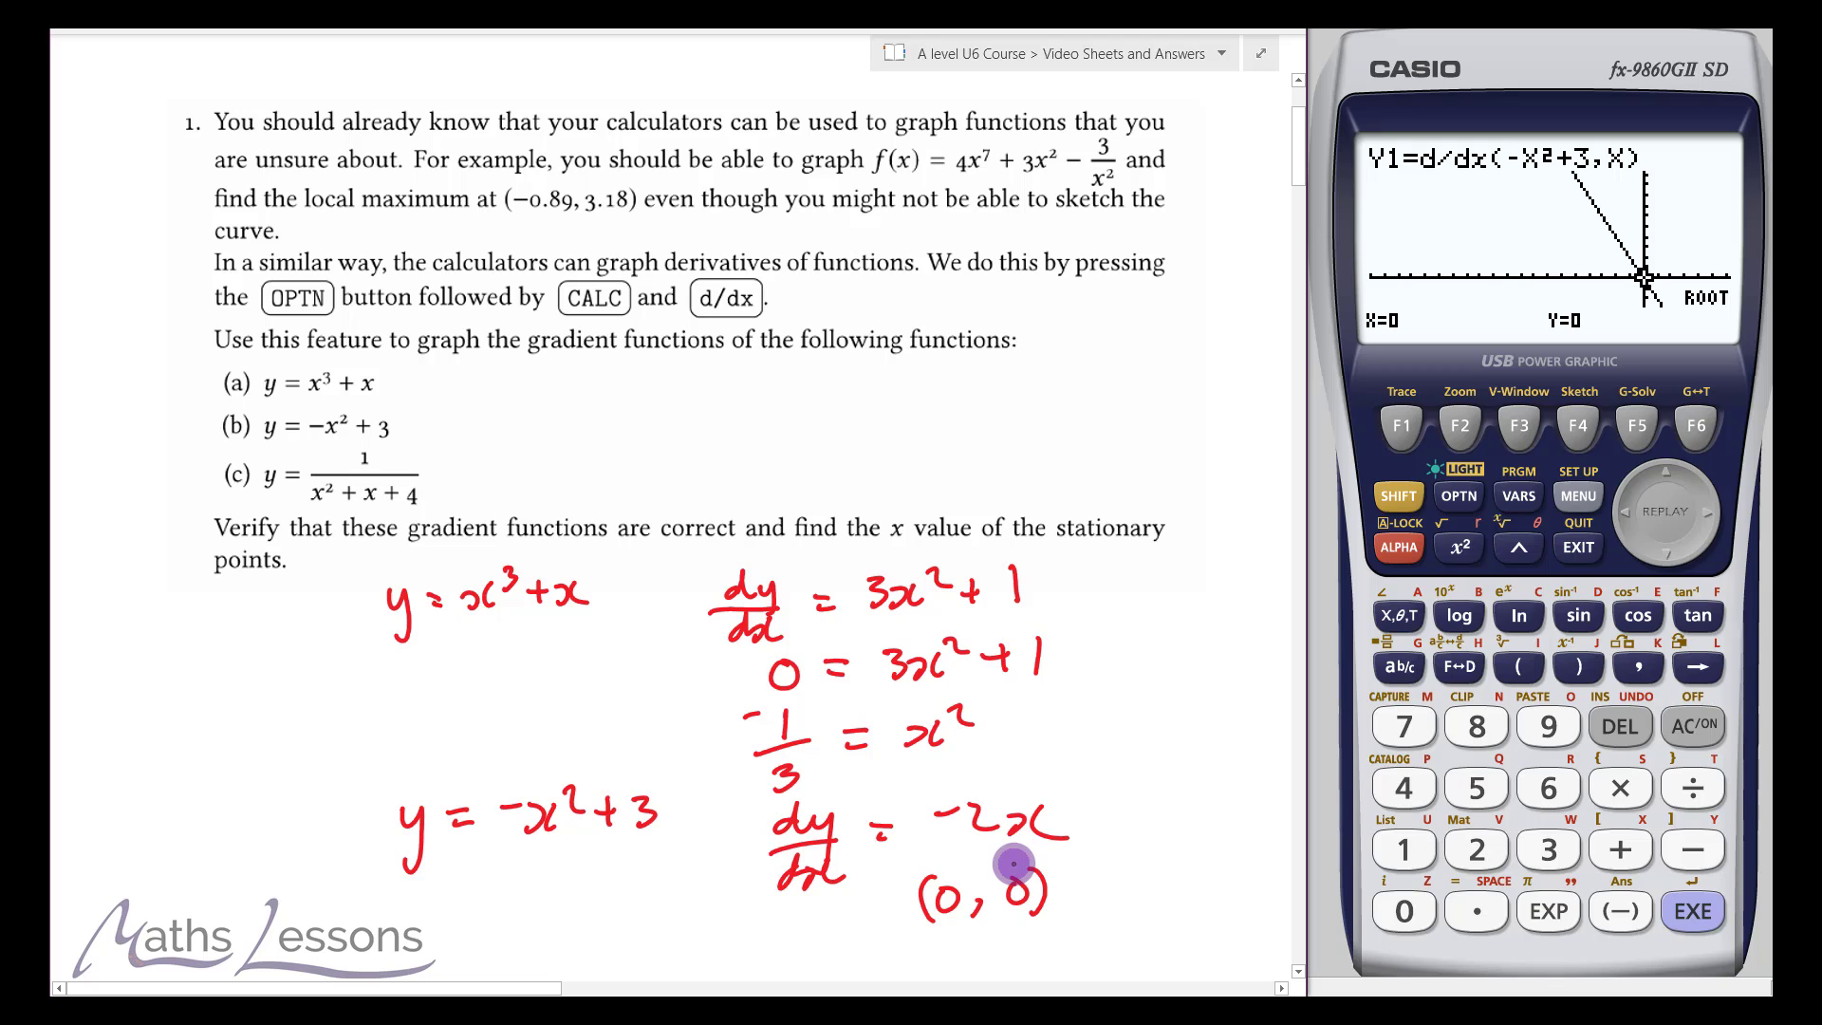
left_click(1578, 547)
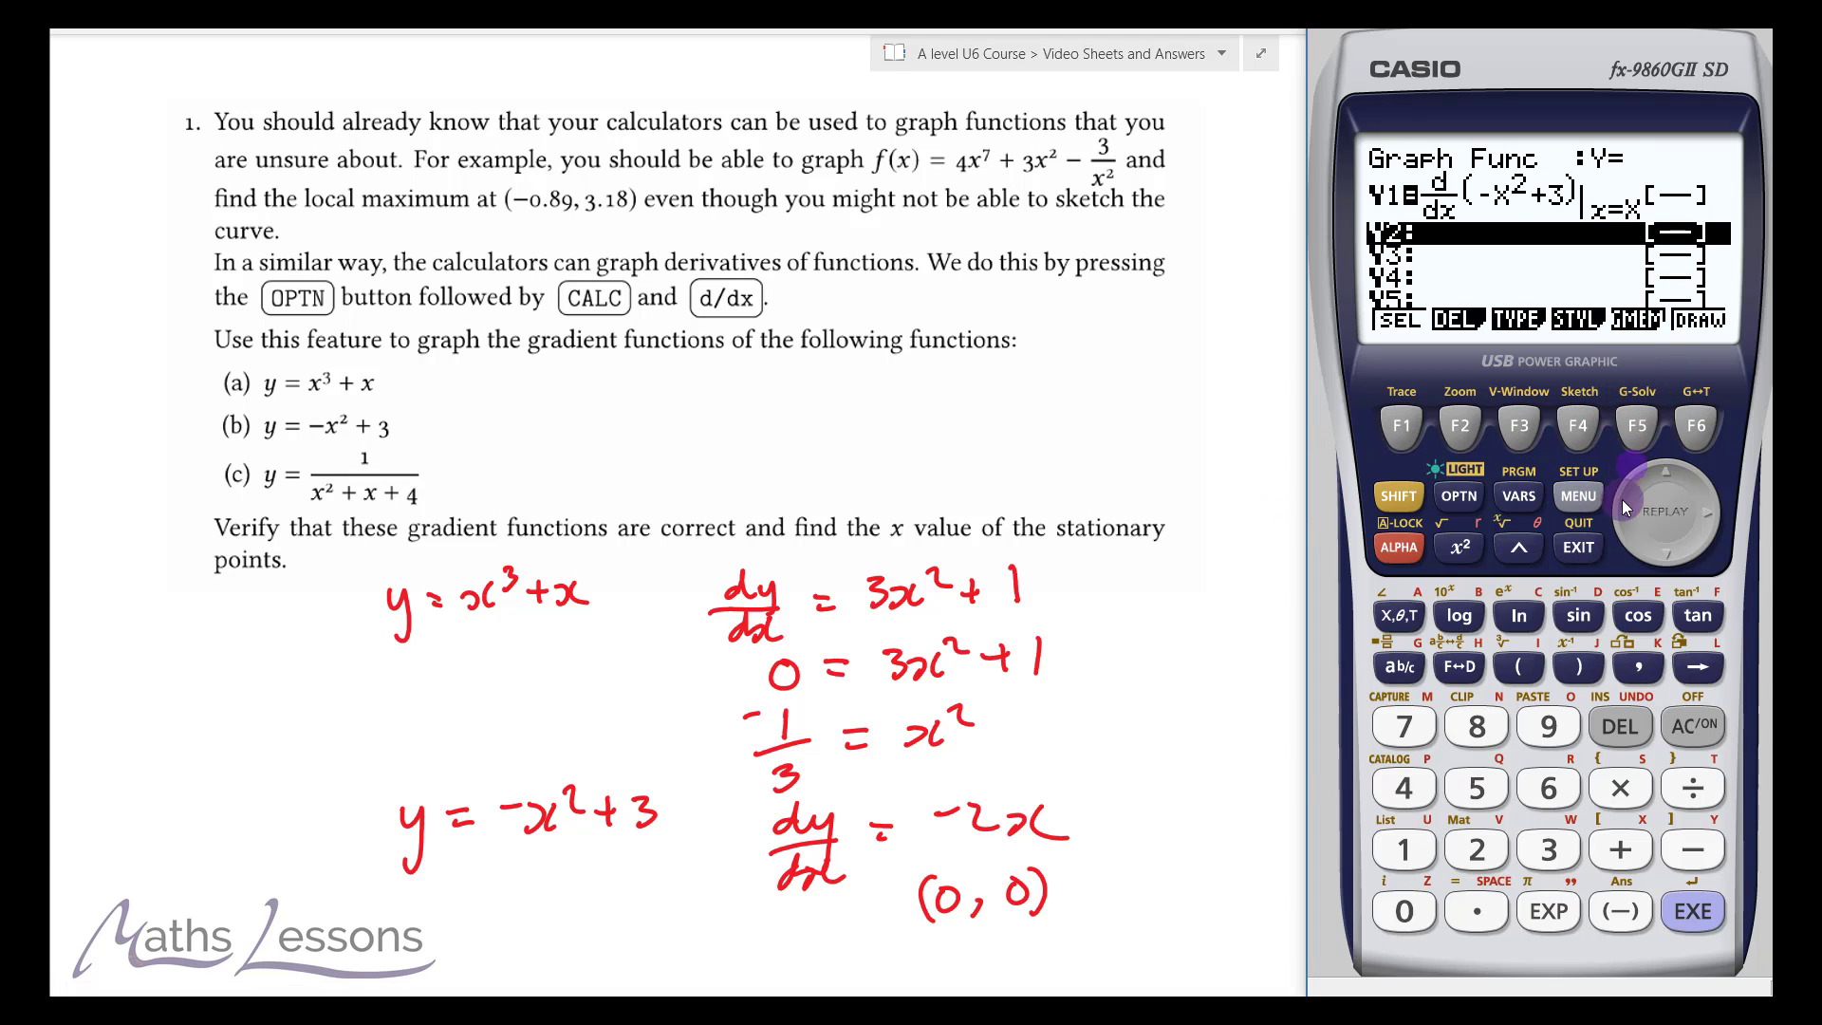
Rewrite Y1 as d/dx((X²+X+4)⁻¹) and draw its graph screen
left_click(1670, 474)
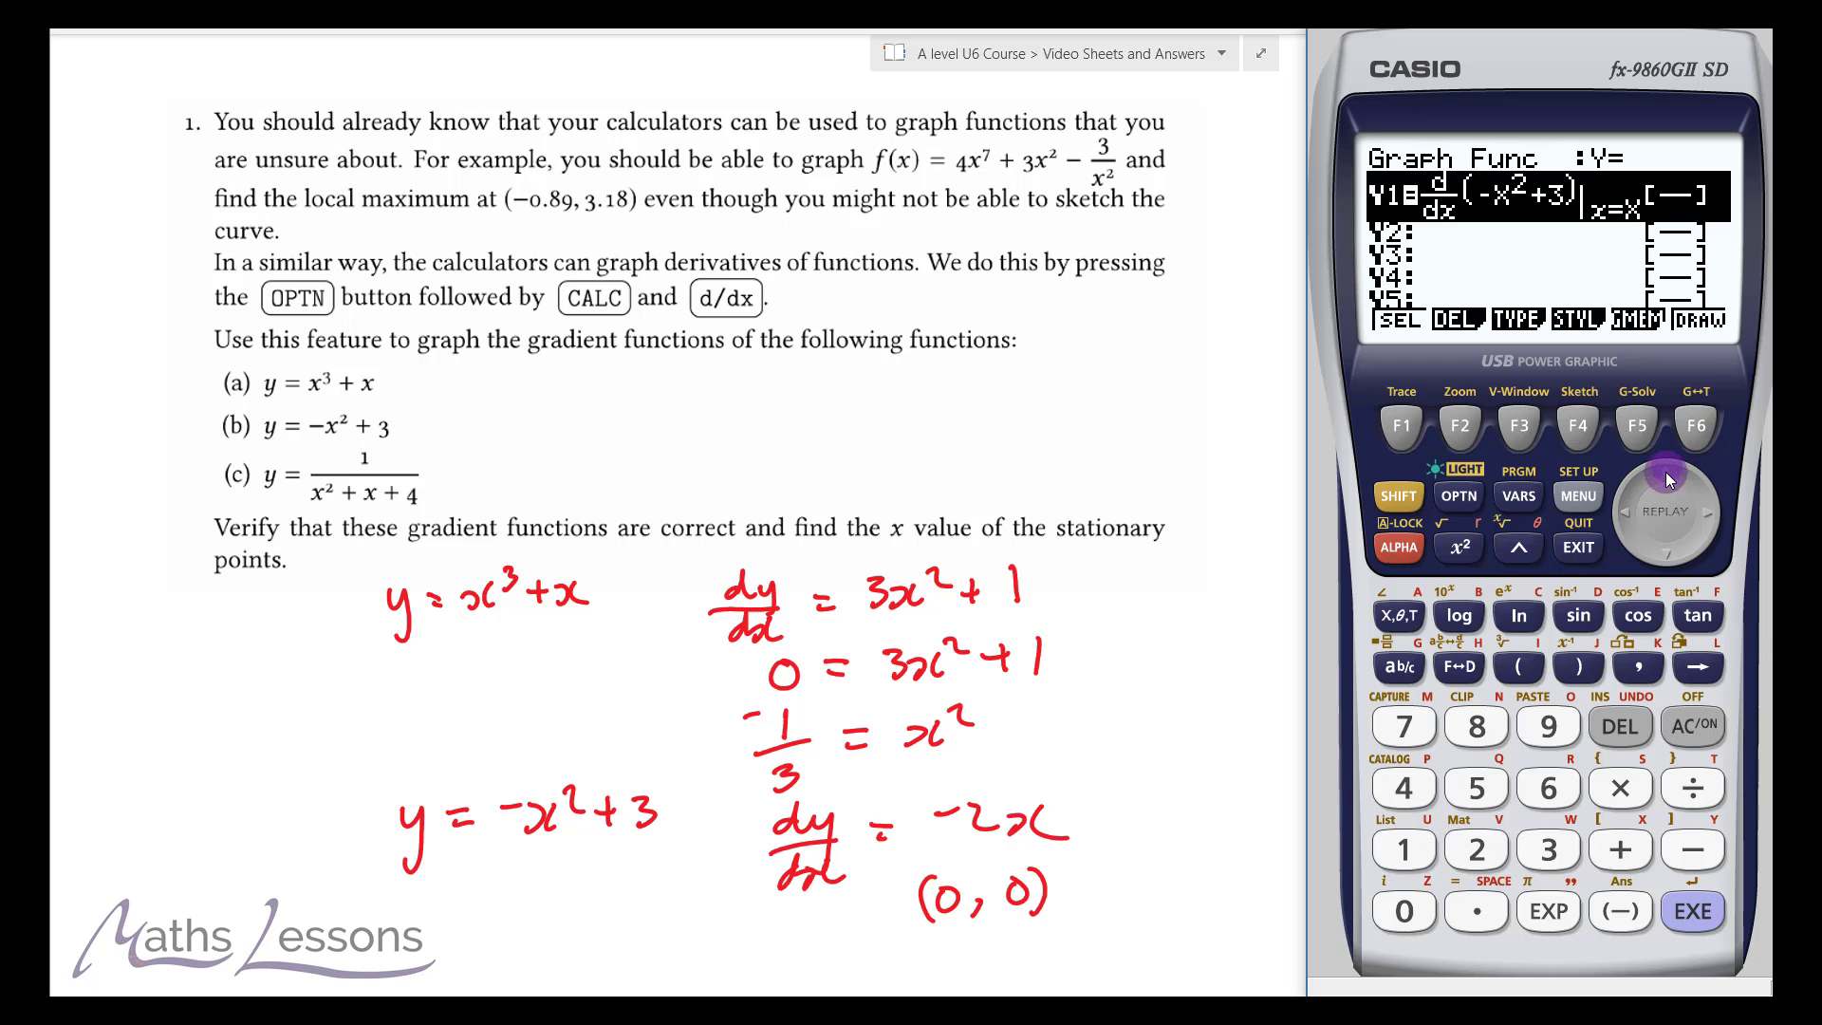
left_click(1622, 517)
left_click(1620, 726)
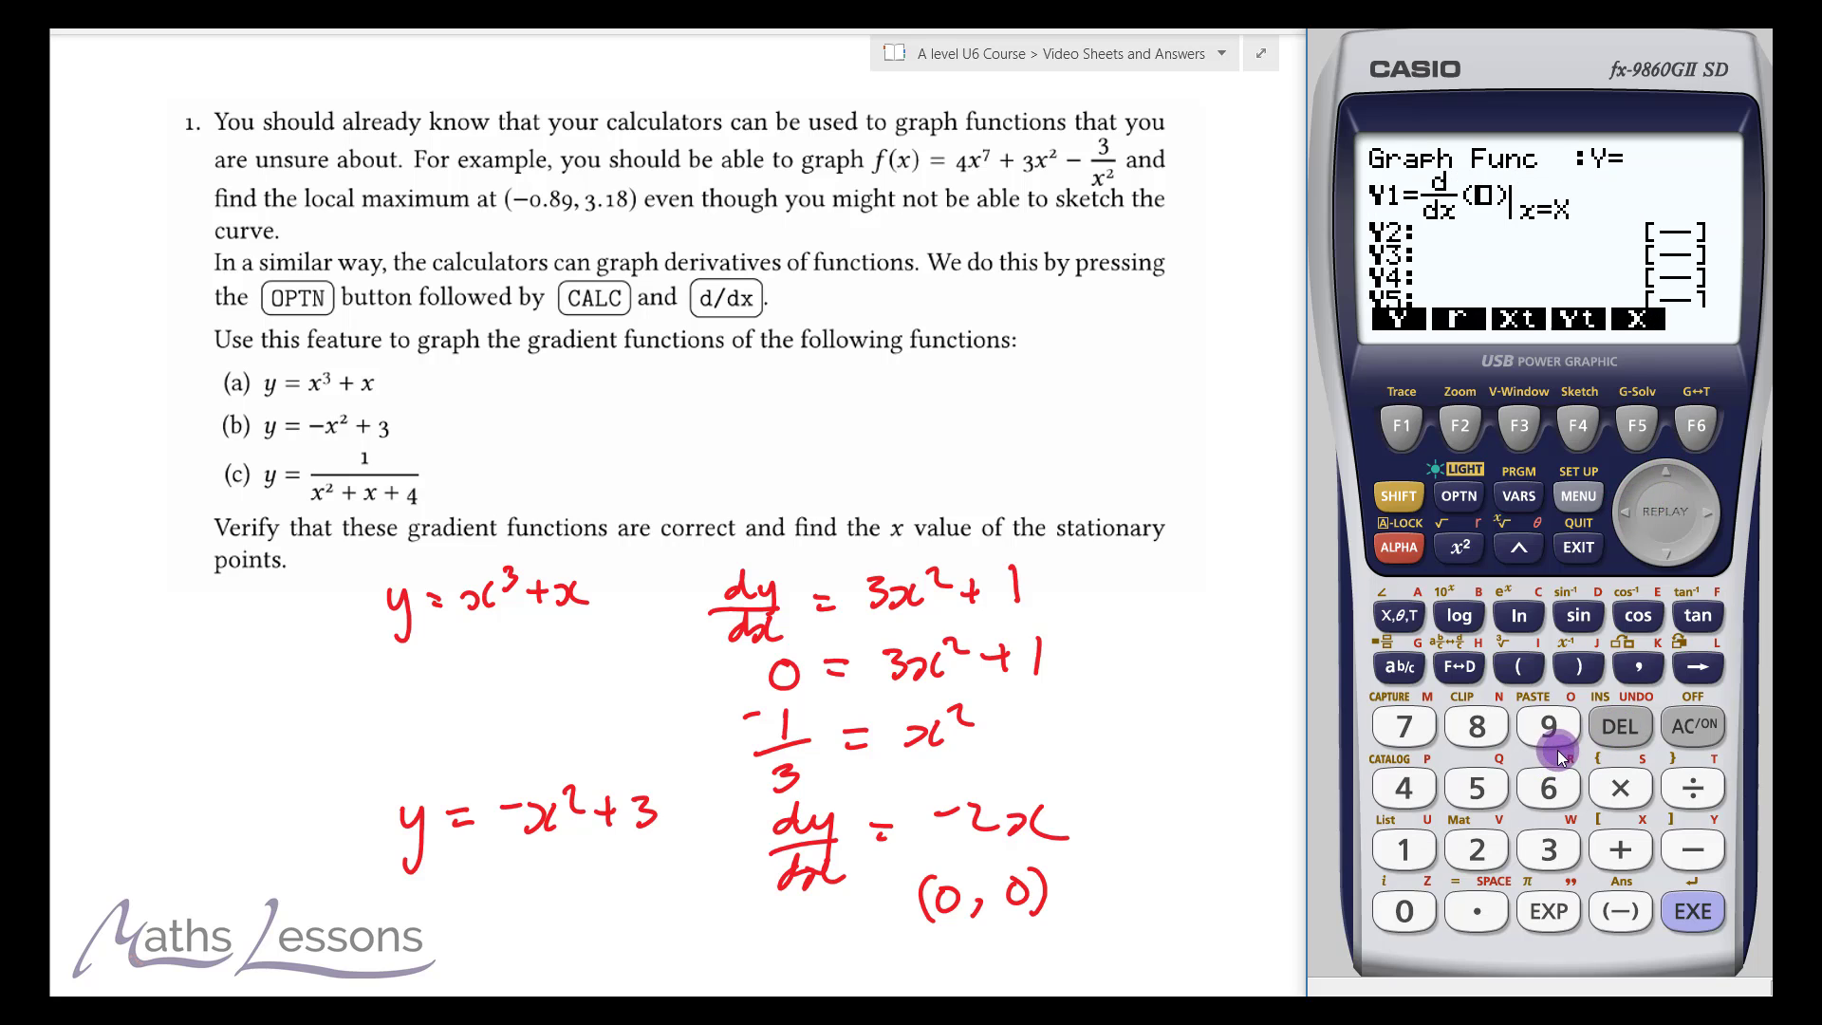
left_click(1518, 666)
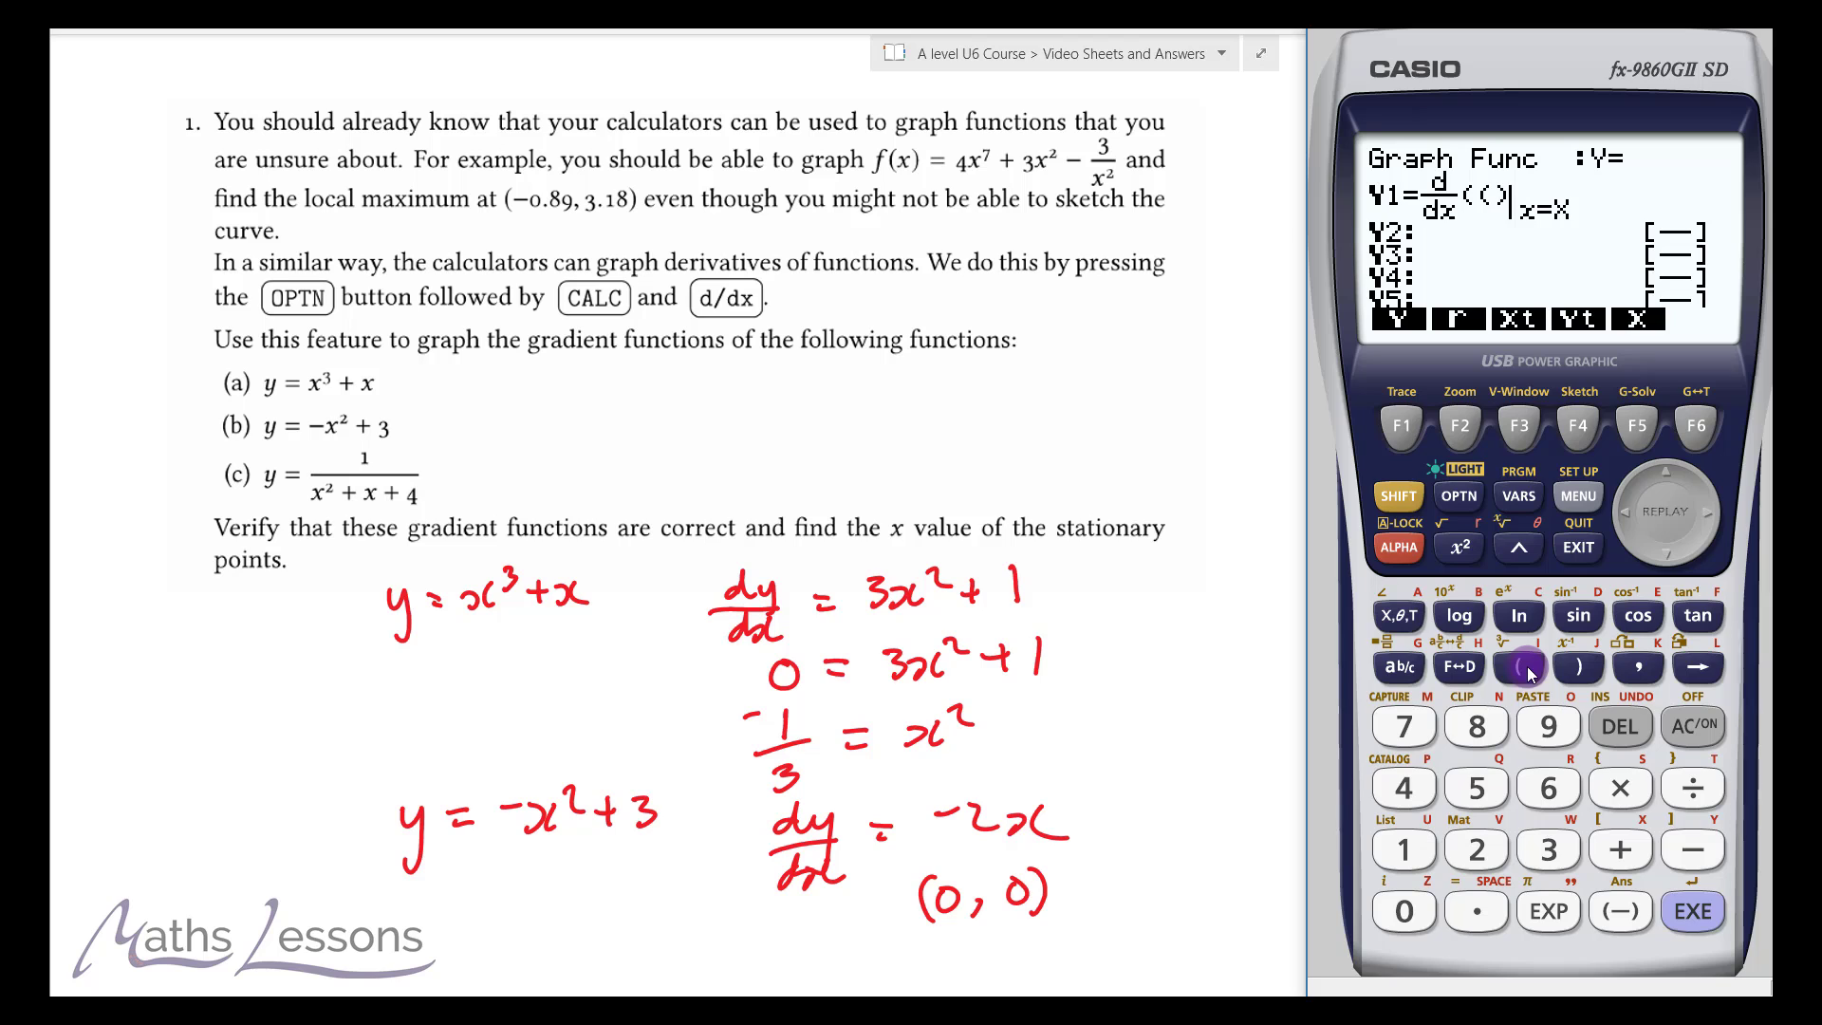
left_click(1398, 616)
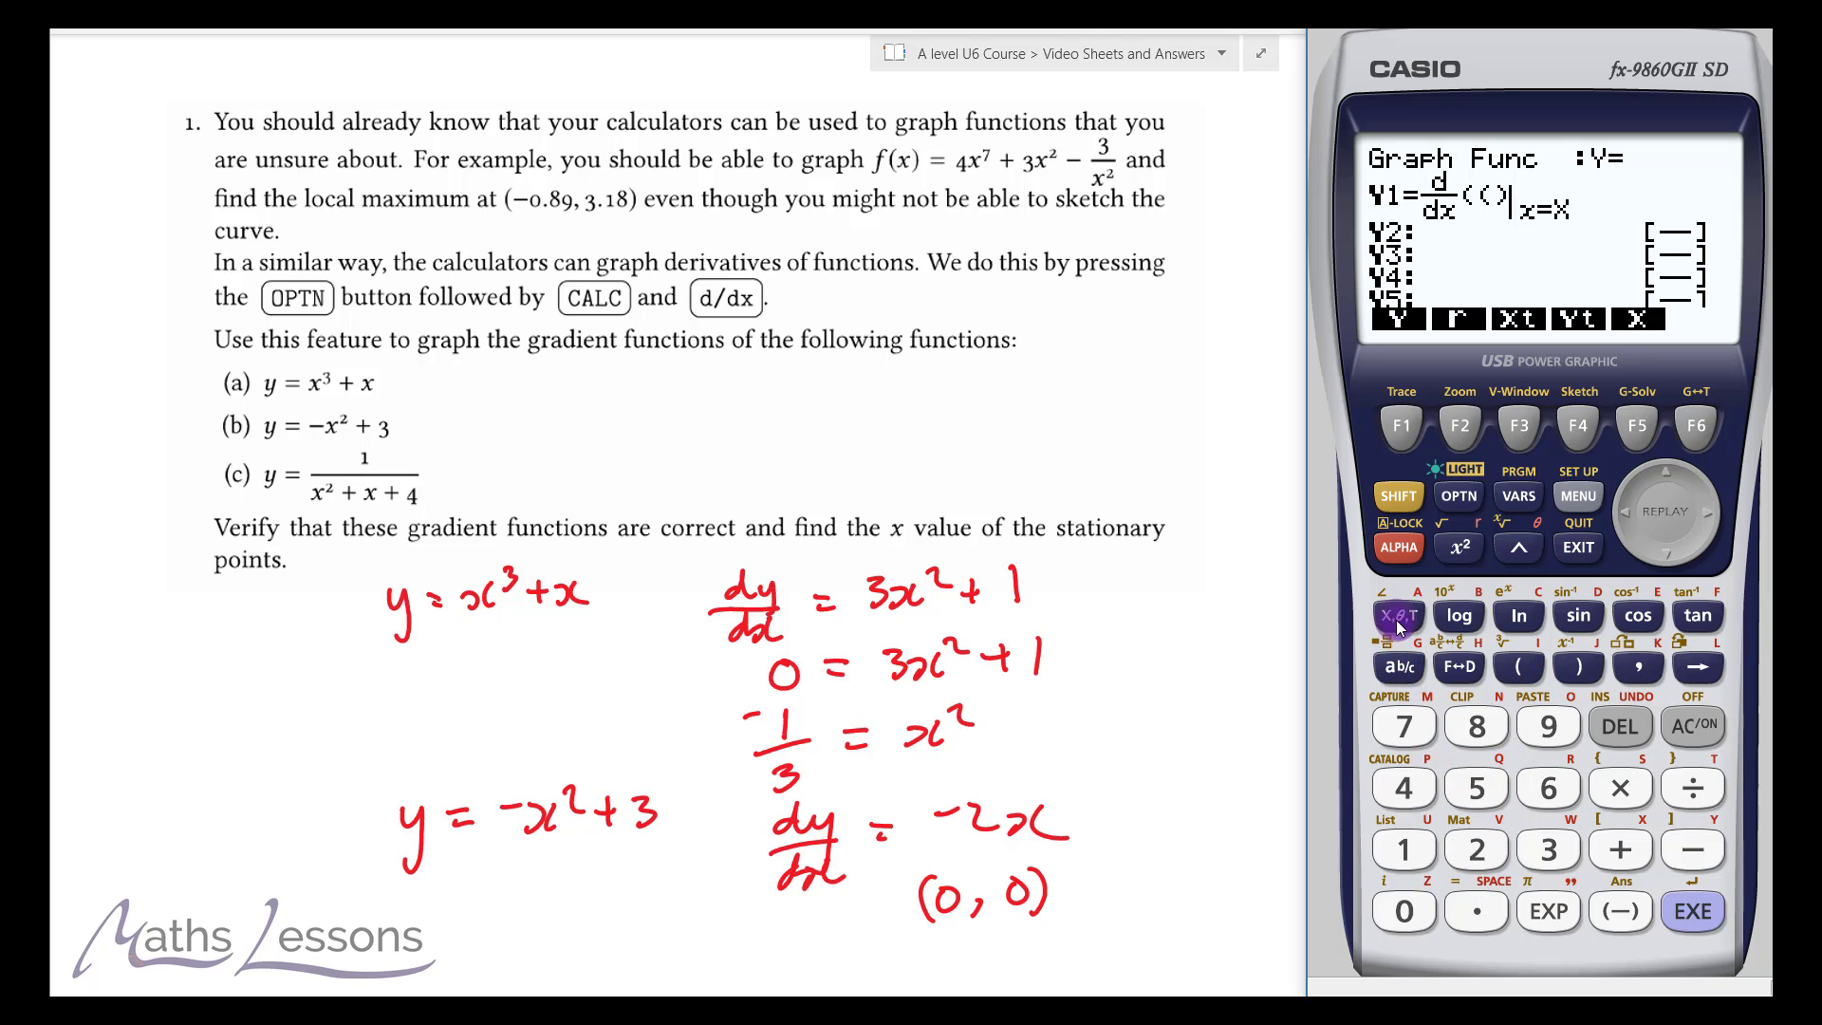
left_click(1461, 548)
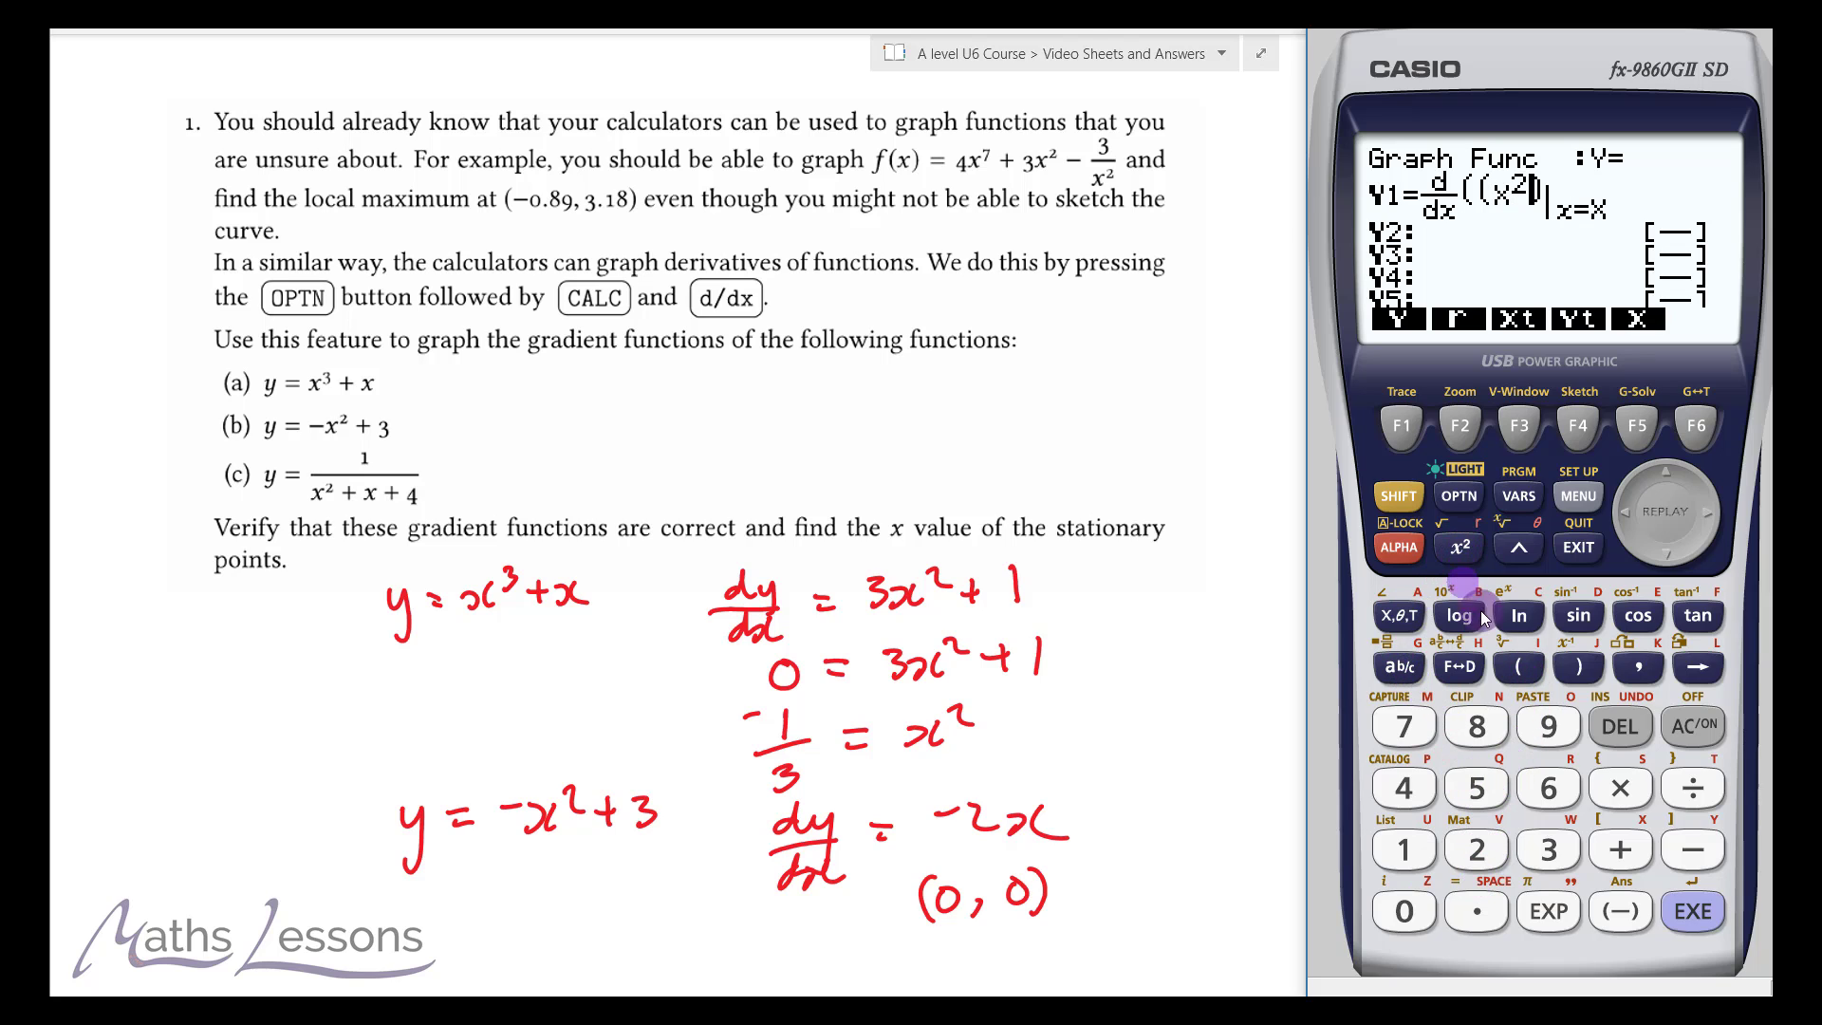
left_click(1620, 849)
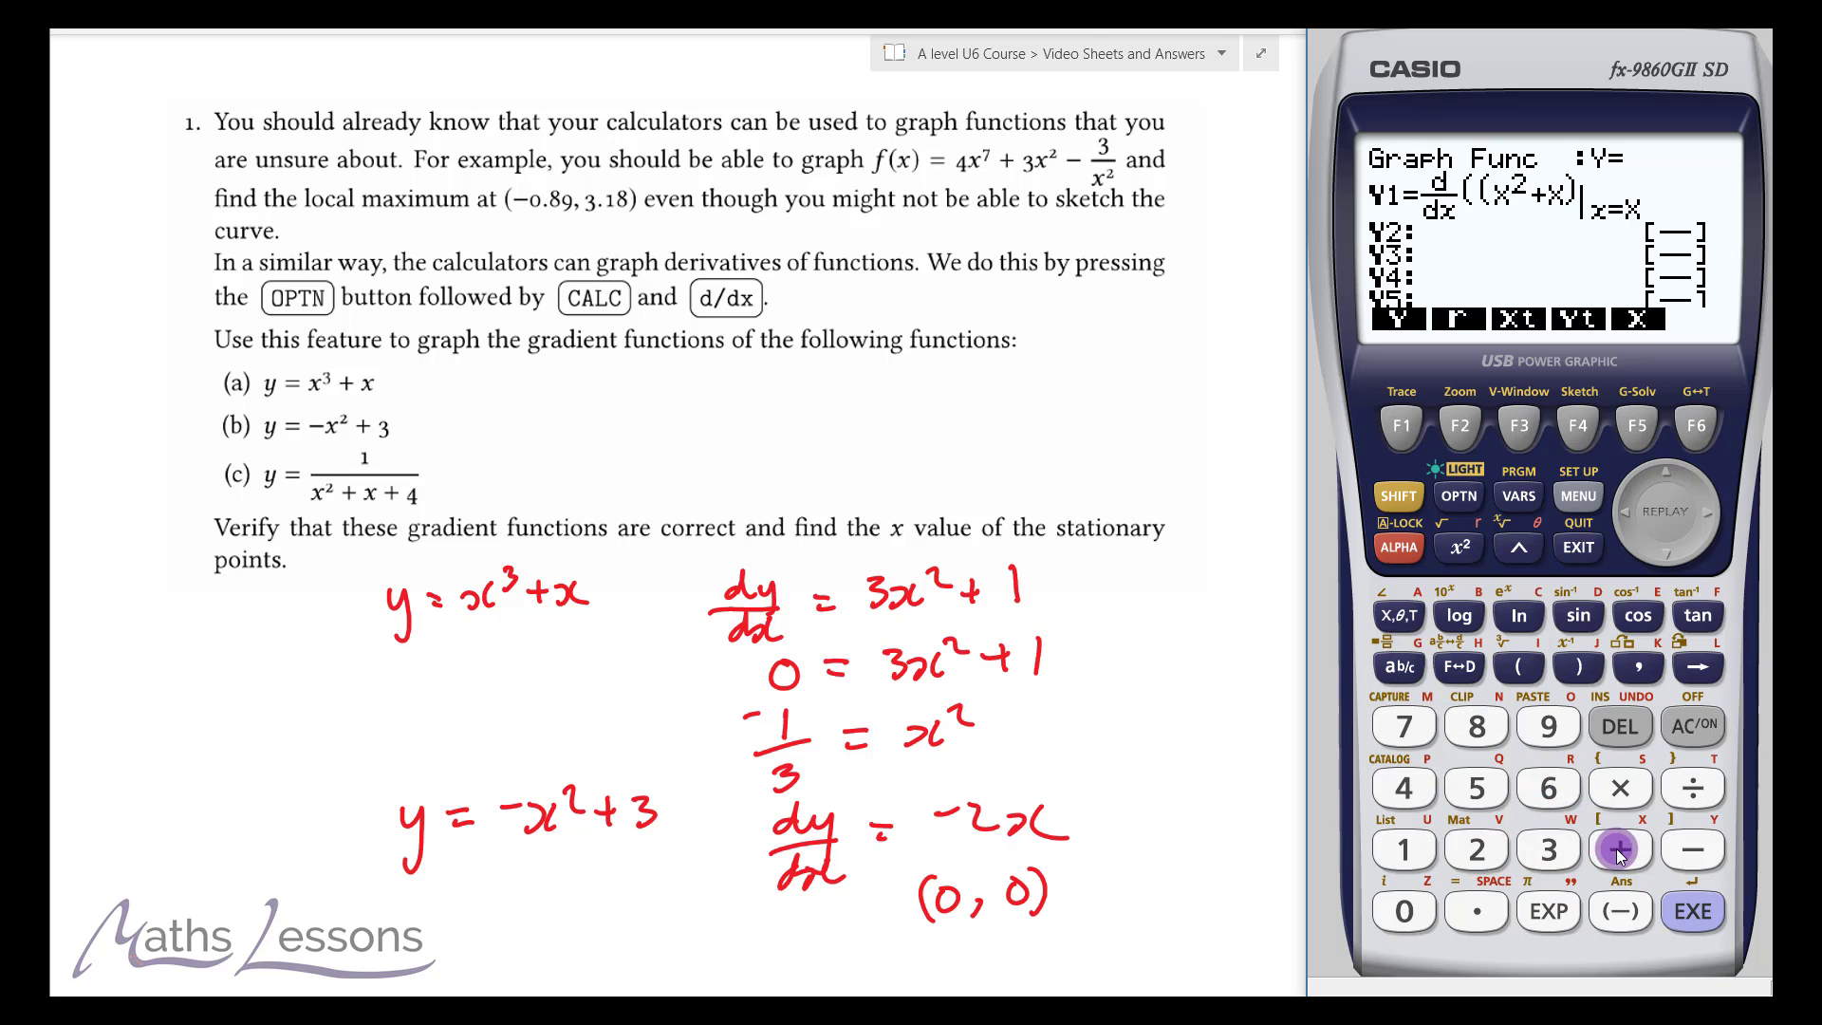
left_click(1403, 788)
left_click(1589, 672)
left_click(1580, 665)
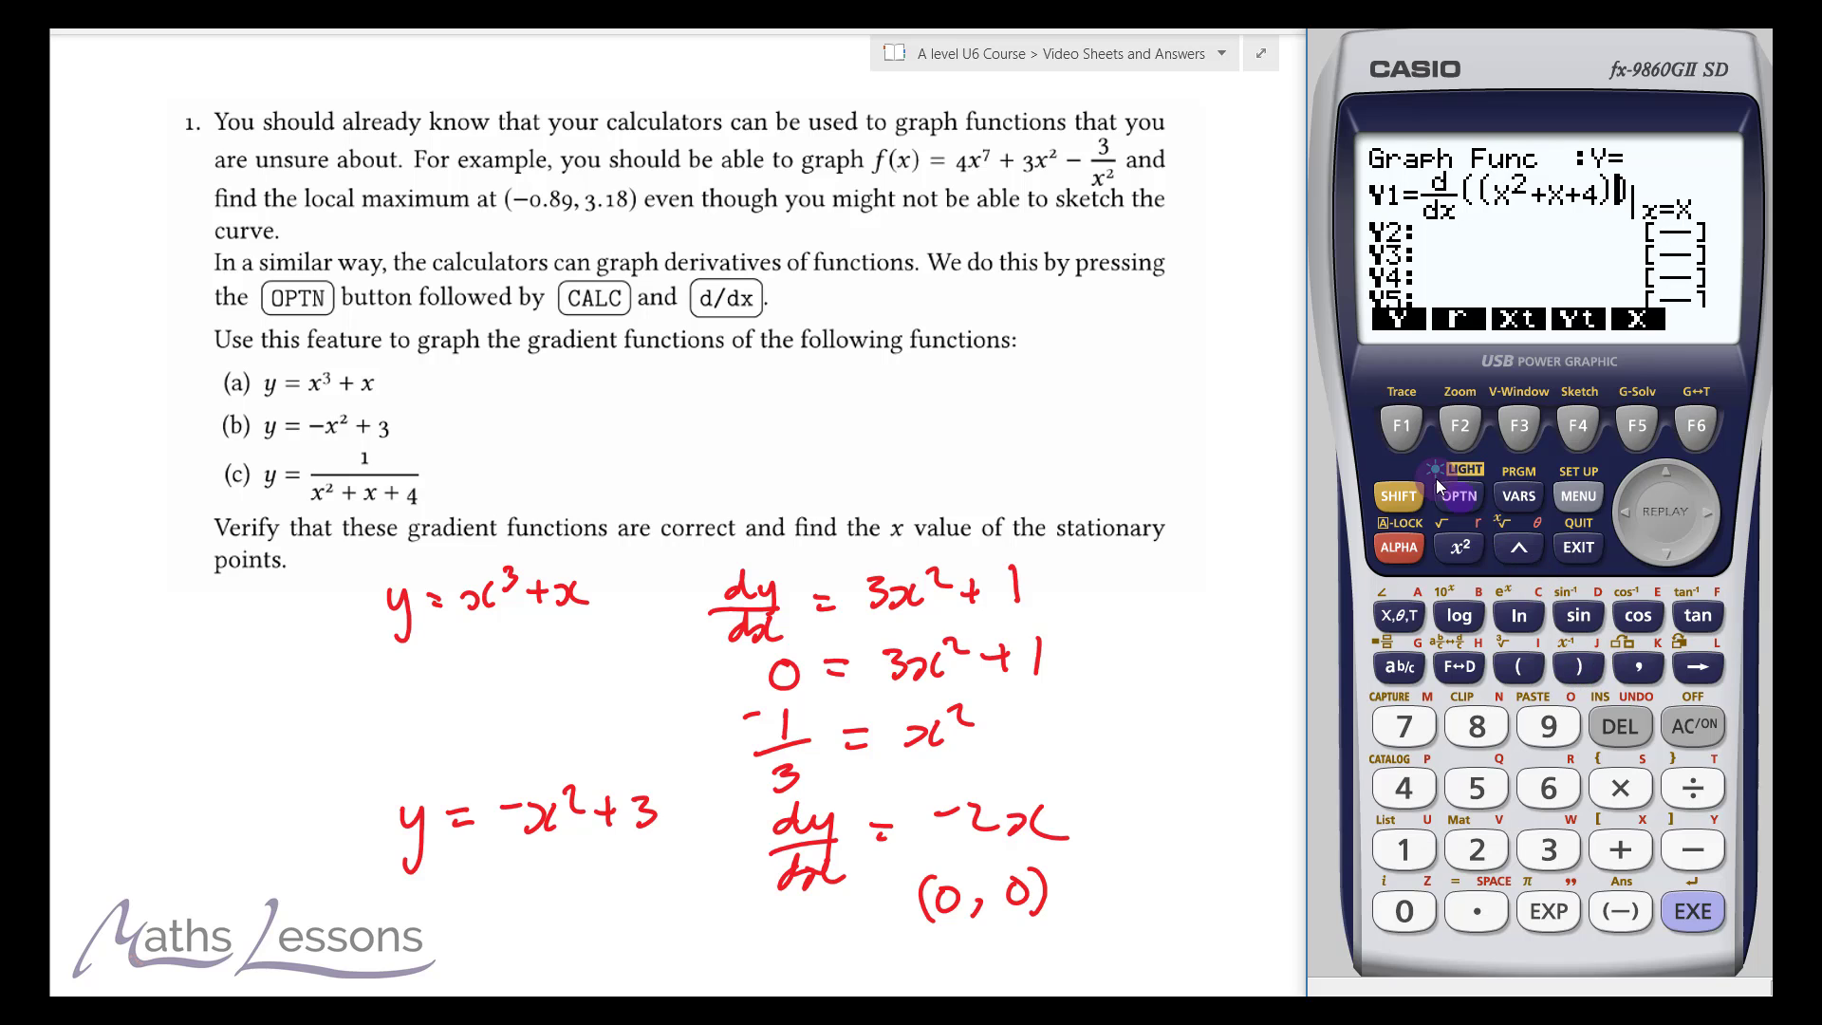
left_click(1590, 672)
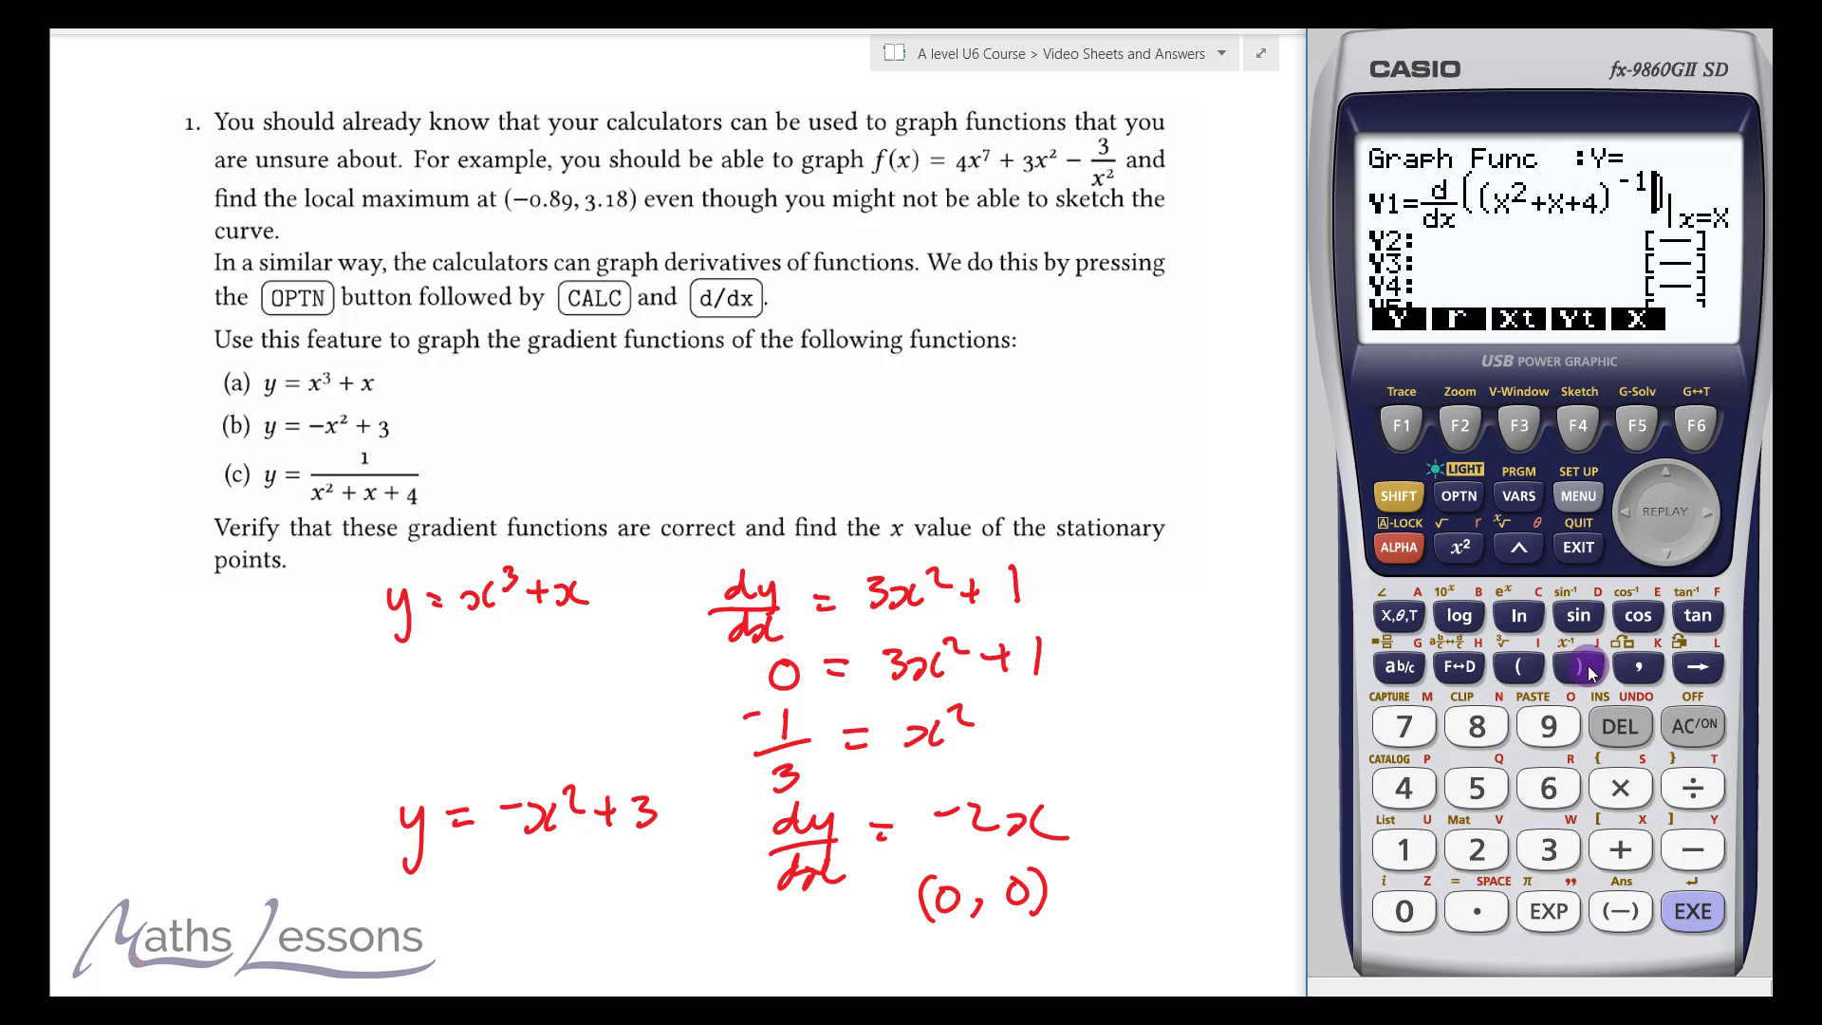
left_click(1705, 433)
scroll(664, 474, "down", 3)
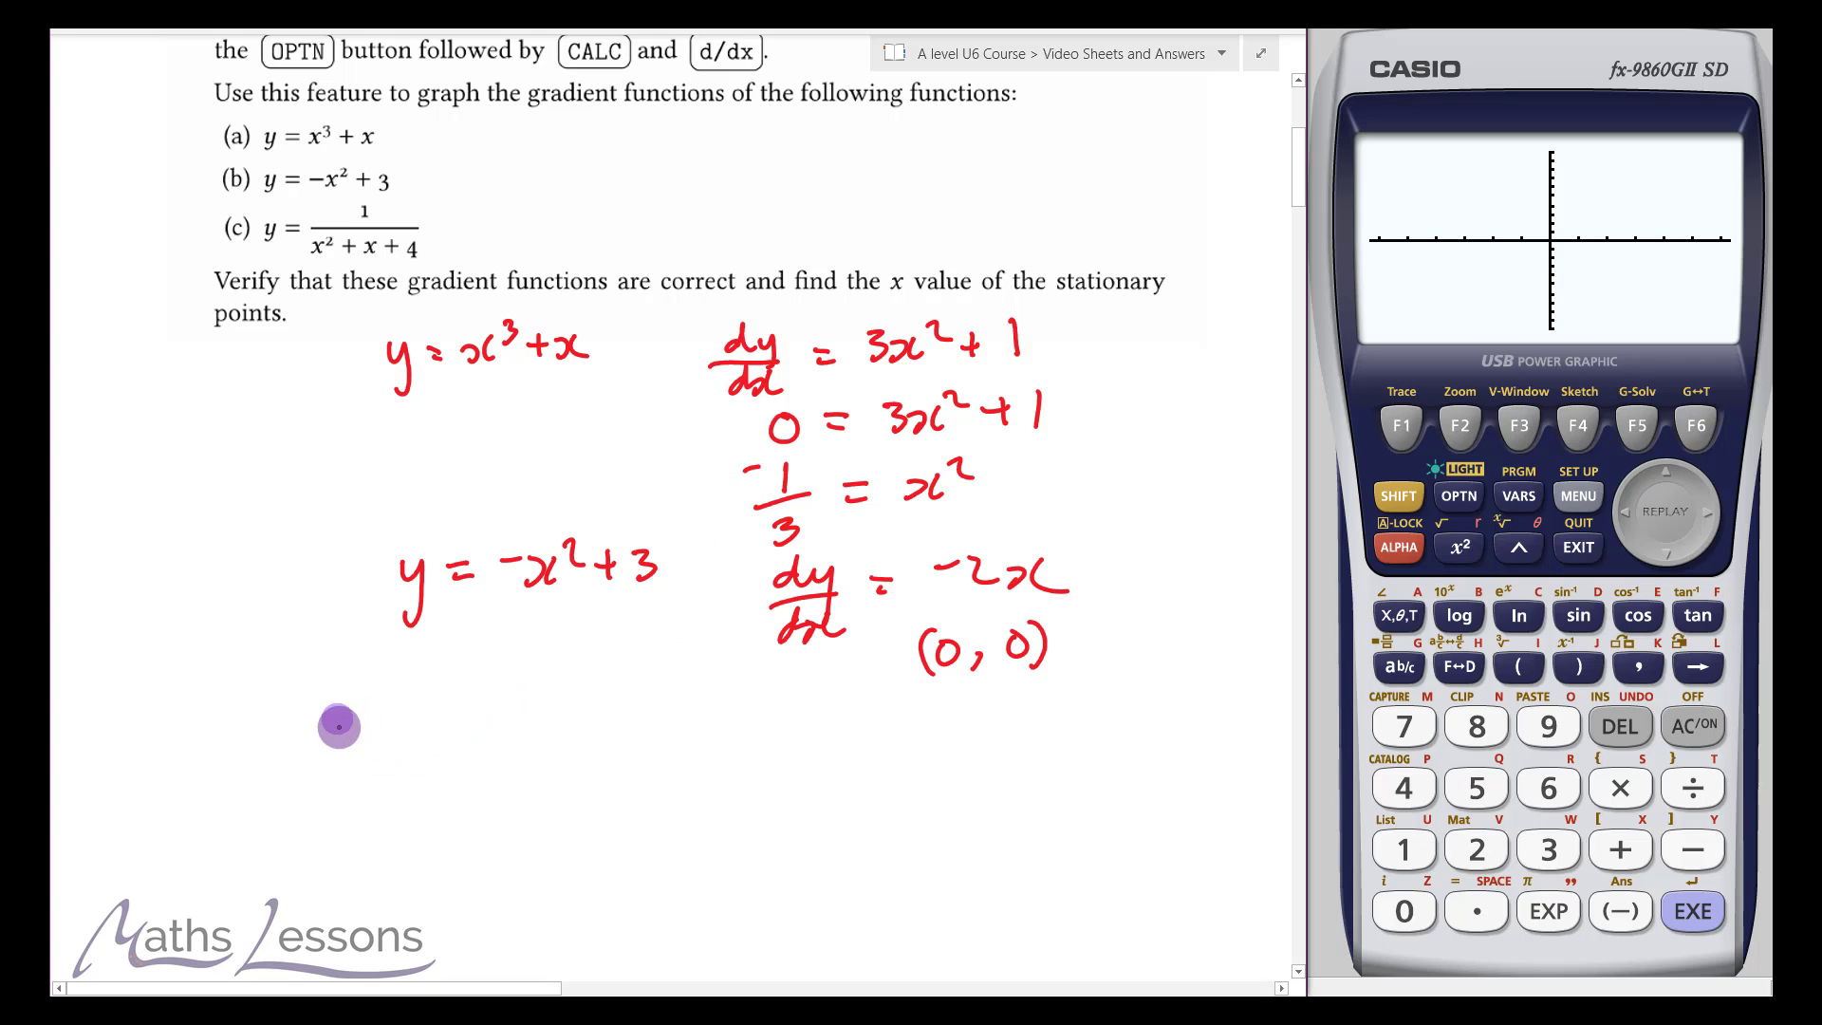
Handwrite the third function y = 1/(x²+x+4)
left_click_drag(360, 713, 366, 732)
mouse_move(380, 710)
left_mouse_down()
mouse_move(372, 770)
mouse_move(416, 724)
left_mouse_up()
left_click_drag(400, 743, 418, 740)
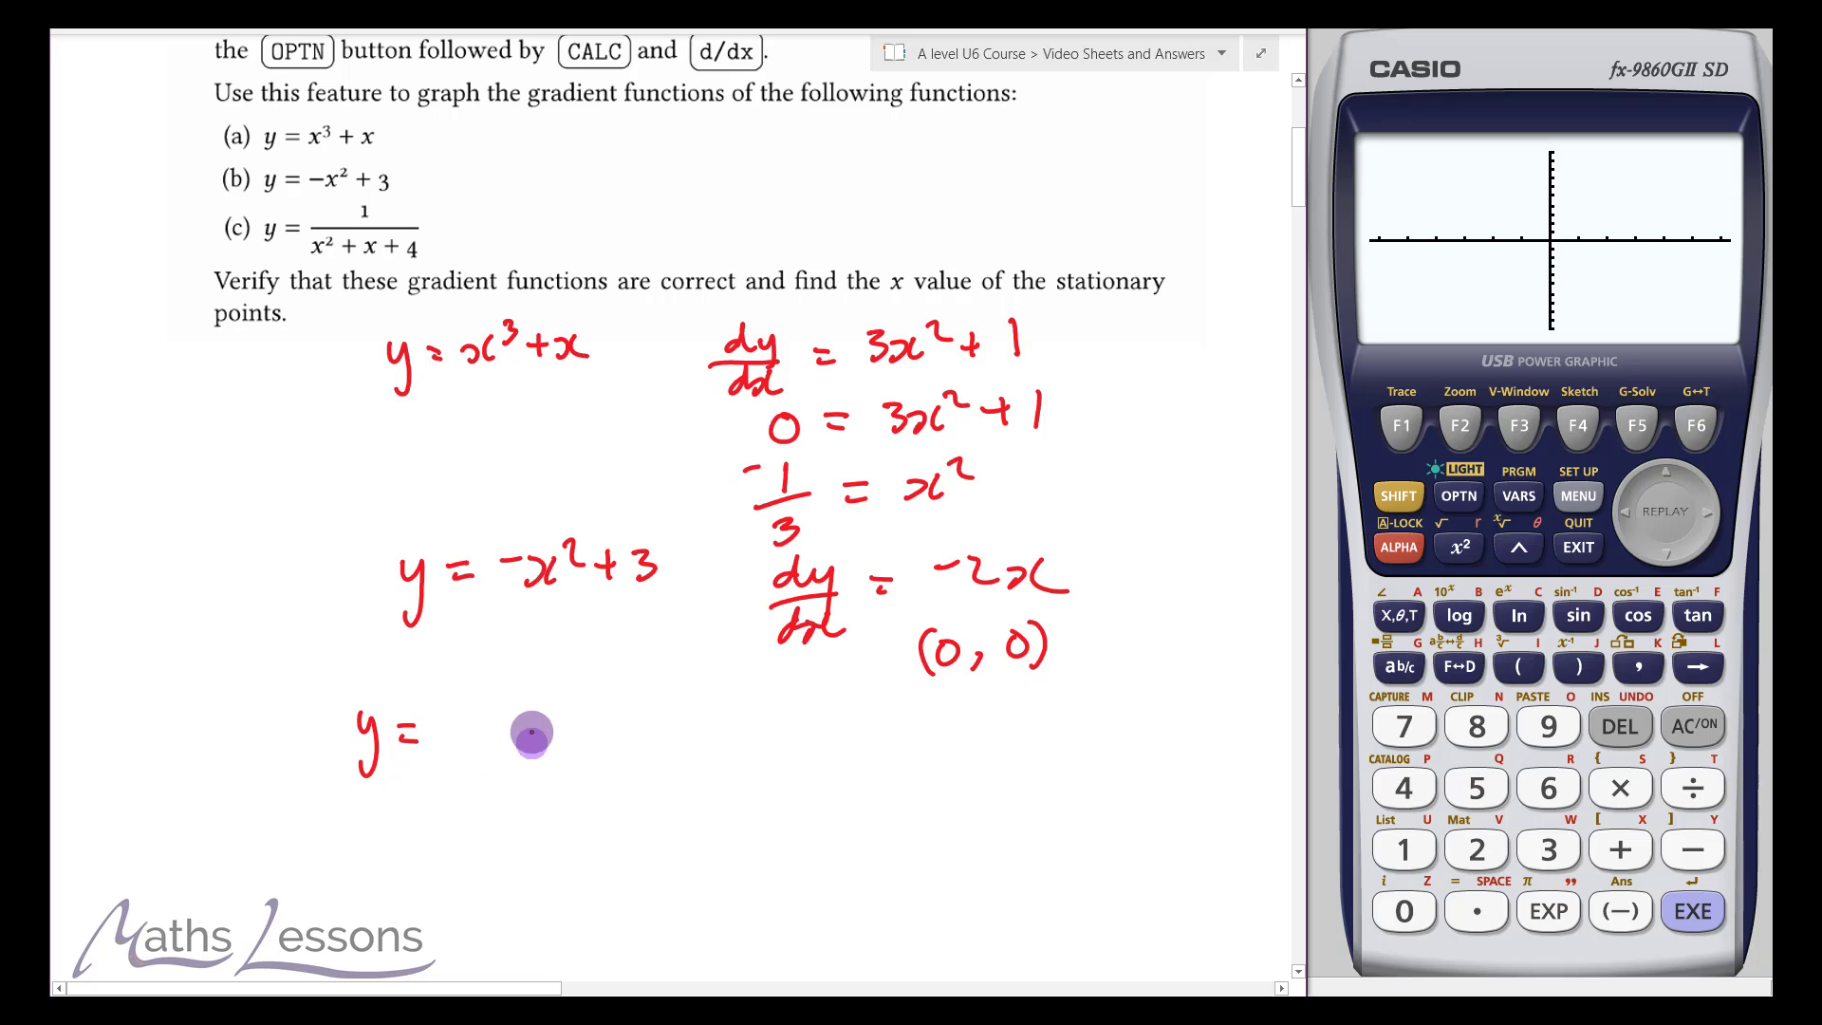
left_click_drag(522, 700, 527, 725)
left_click_drag(470, 755, 579, 745)
mouse_move(466, 780)
left_mouse_down()
mouse_move(554, 795)
mouse_move(572, 771)
mouse_move(604, 789)
mouse_move(623, 775)
mouse_move(621, 792)
mouse_move(575, 742)
mouse_move(618, 750)
left_mouse_up()
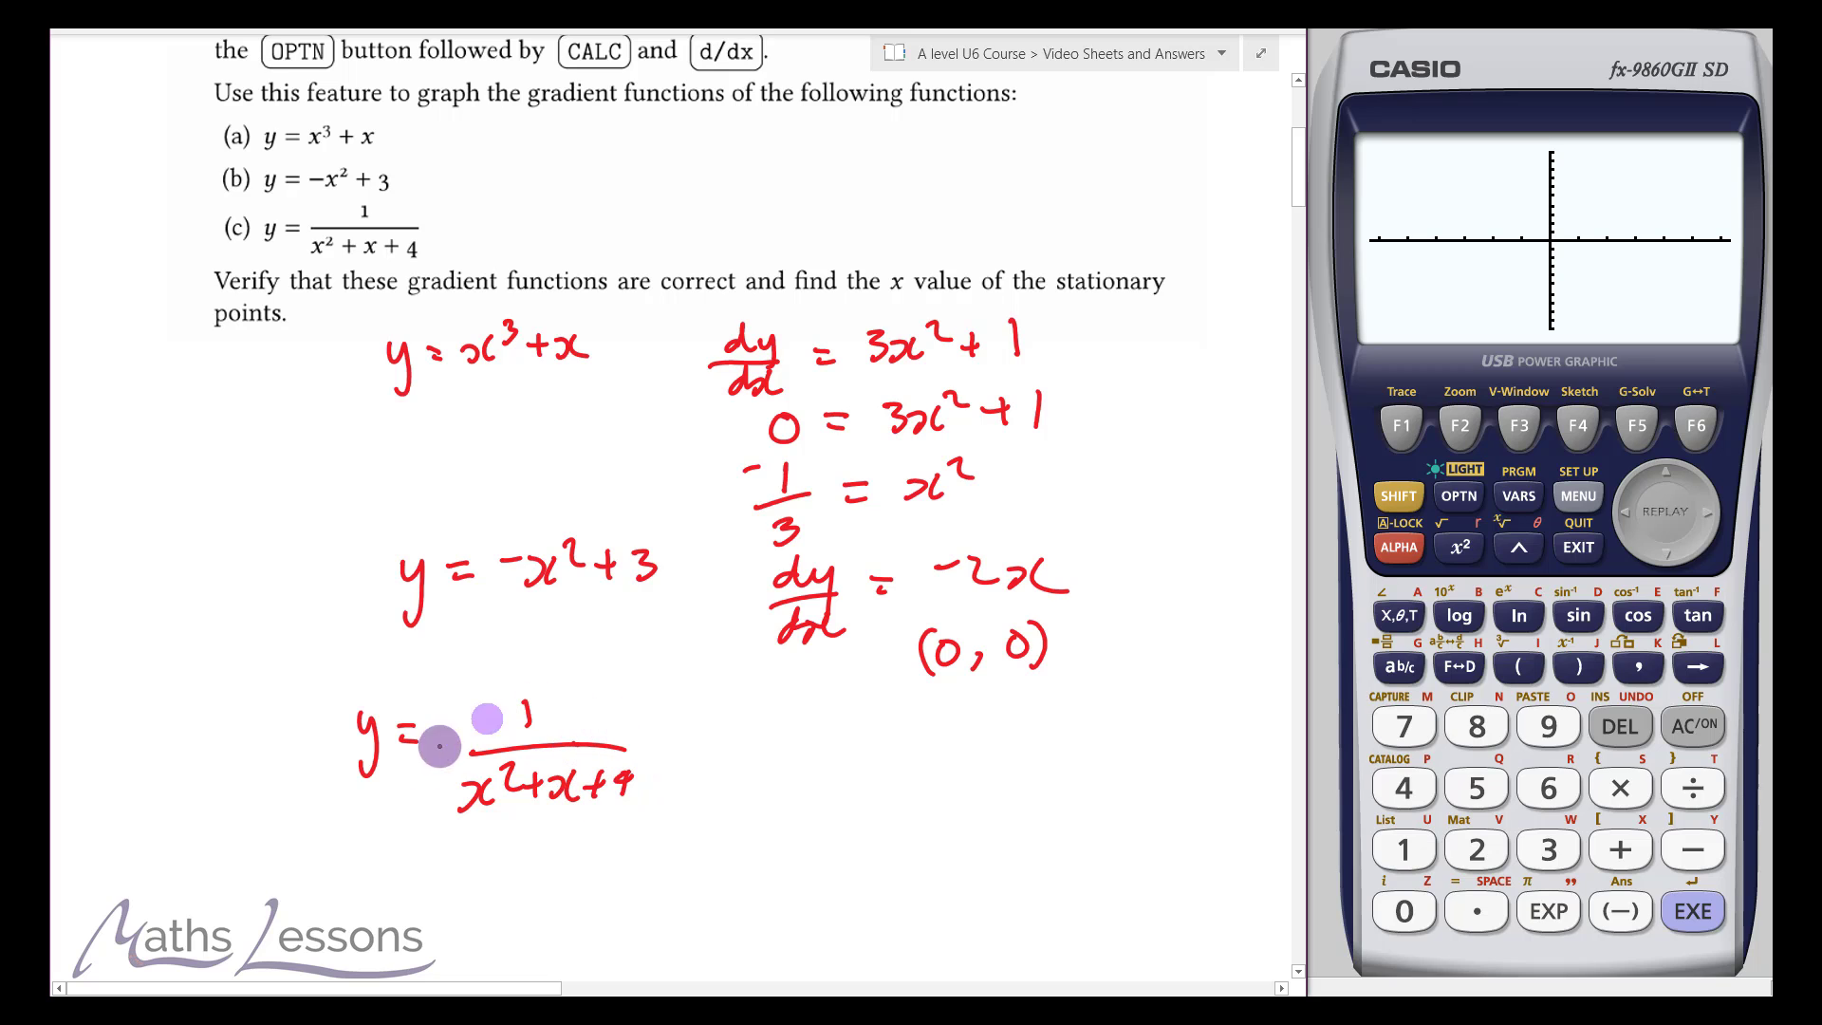
Handwrite its derivative dy/dx = -1(2x+1)/(x²+x+4)²
mouse_move(781, 736)
left_mouse_down()
mouse_move(822, 741)
mouse_move(783, 778)
mouse_move(836, 769)
mouse_move(798, 796)
mouse_move(892, 773)
left_mouse_up()
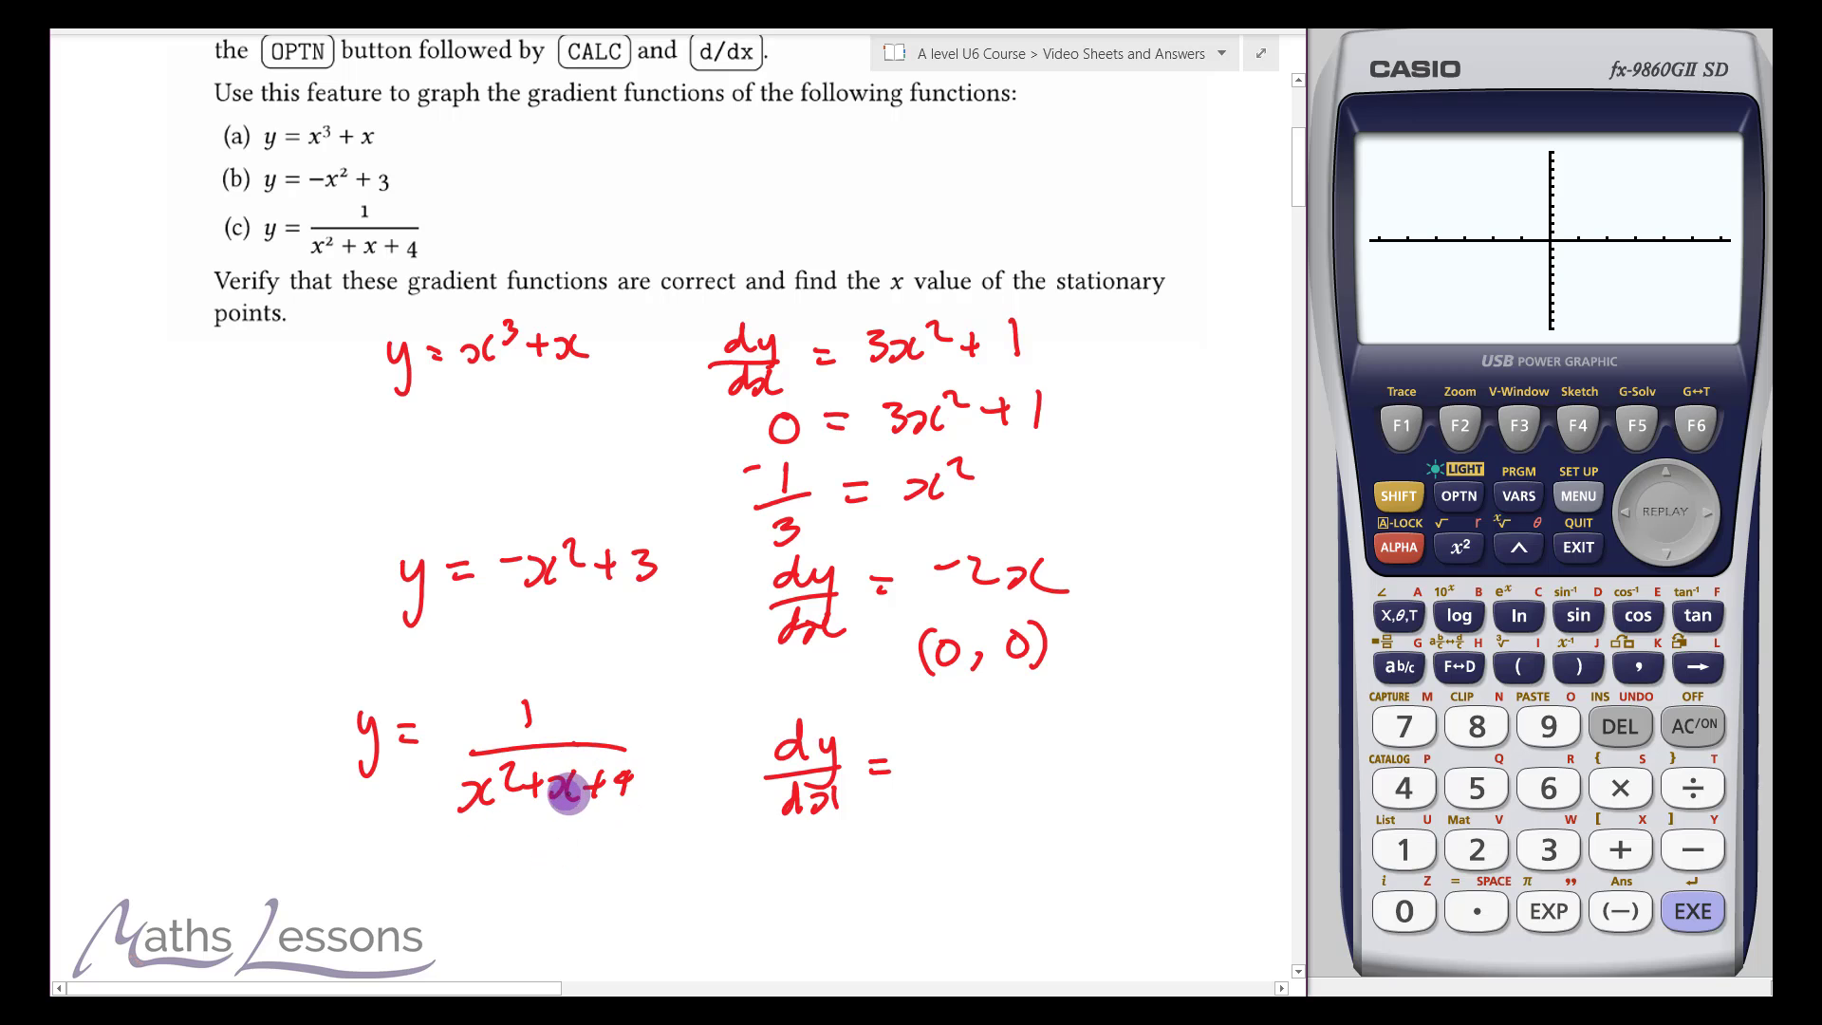
left_click_drag(988, 729, 1007, 743)
left_click_drag(1013, 729, 1082, 744)
left_click_drag(979, 758, 1143, 754)
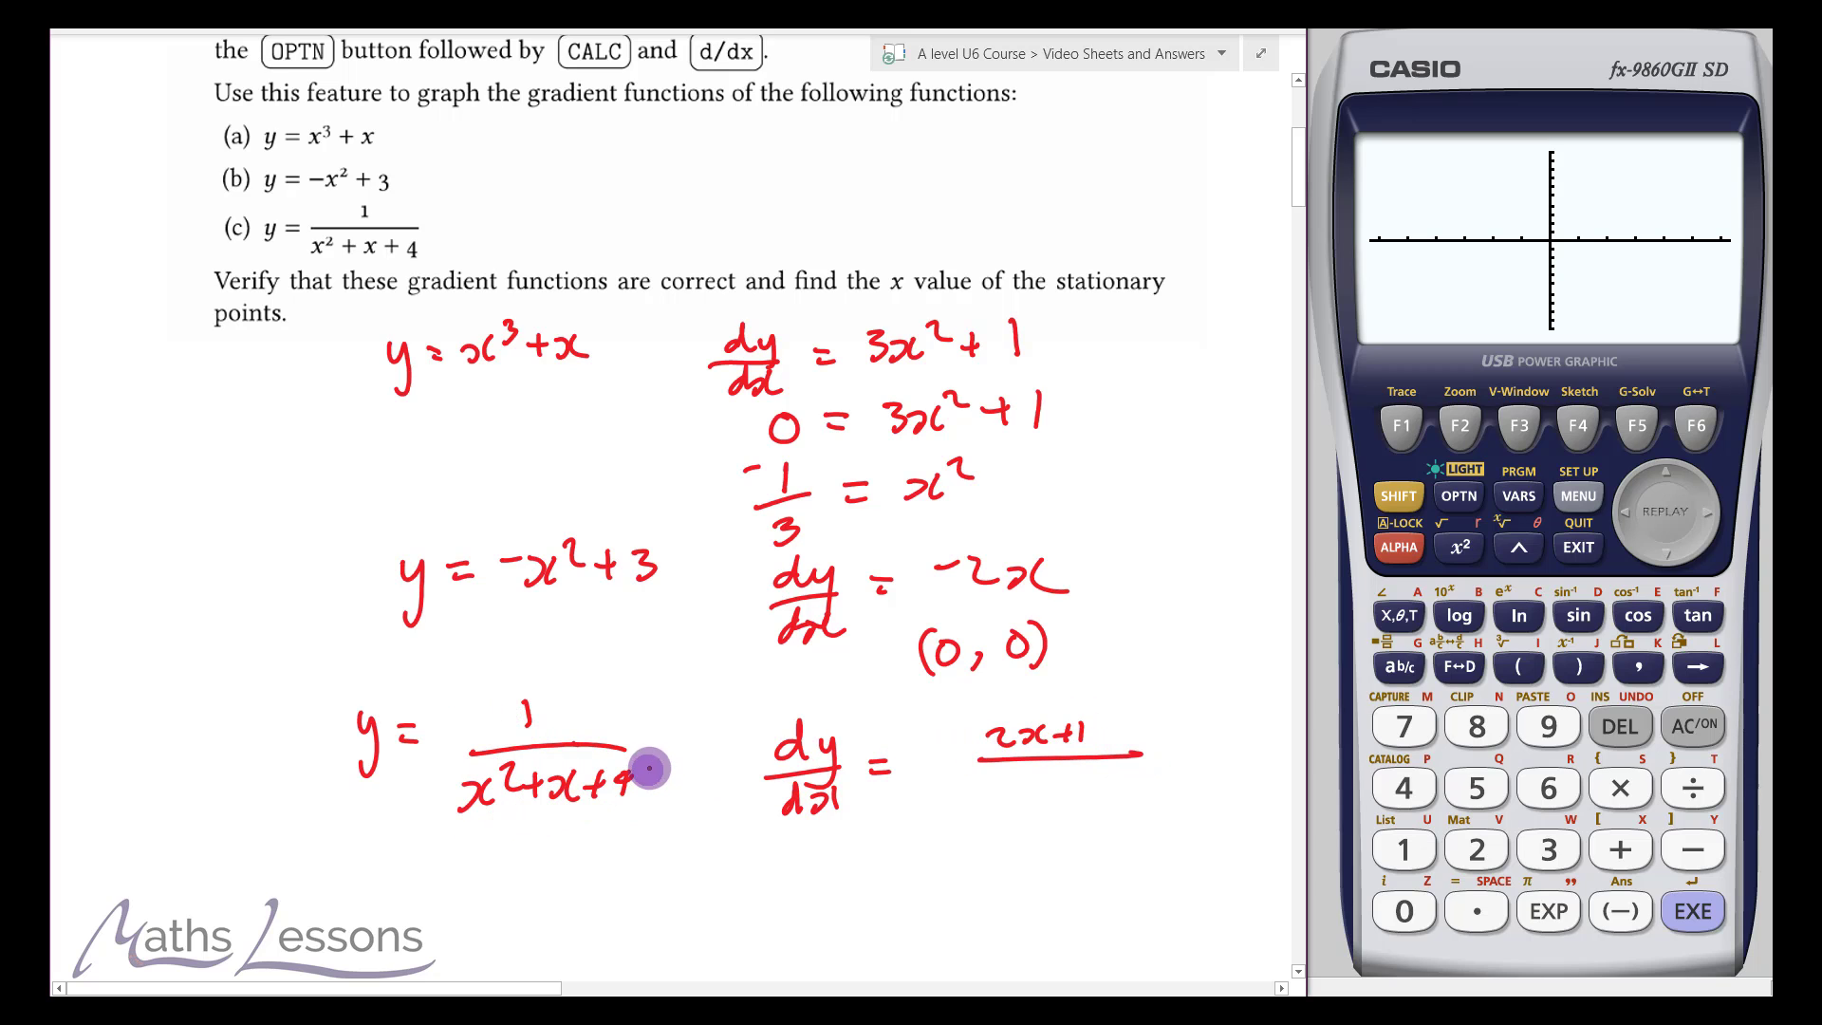
left_click_drag(942, 734, 967, 743)
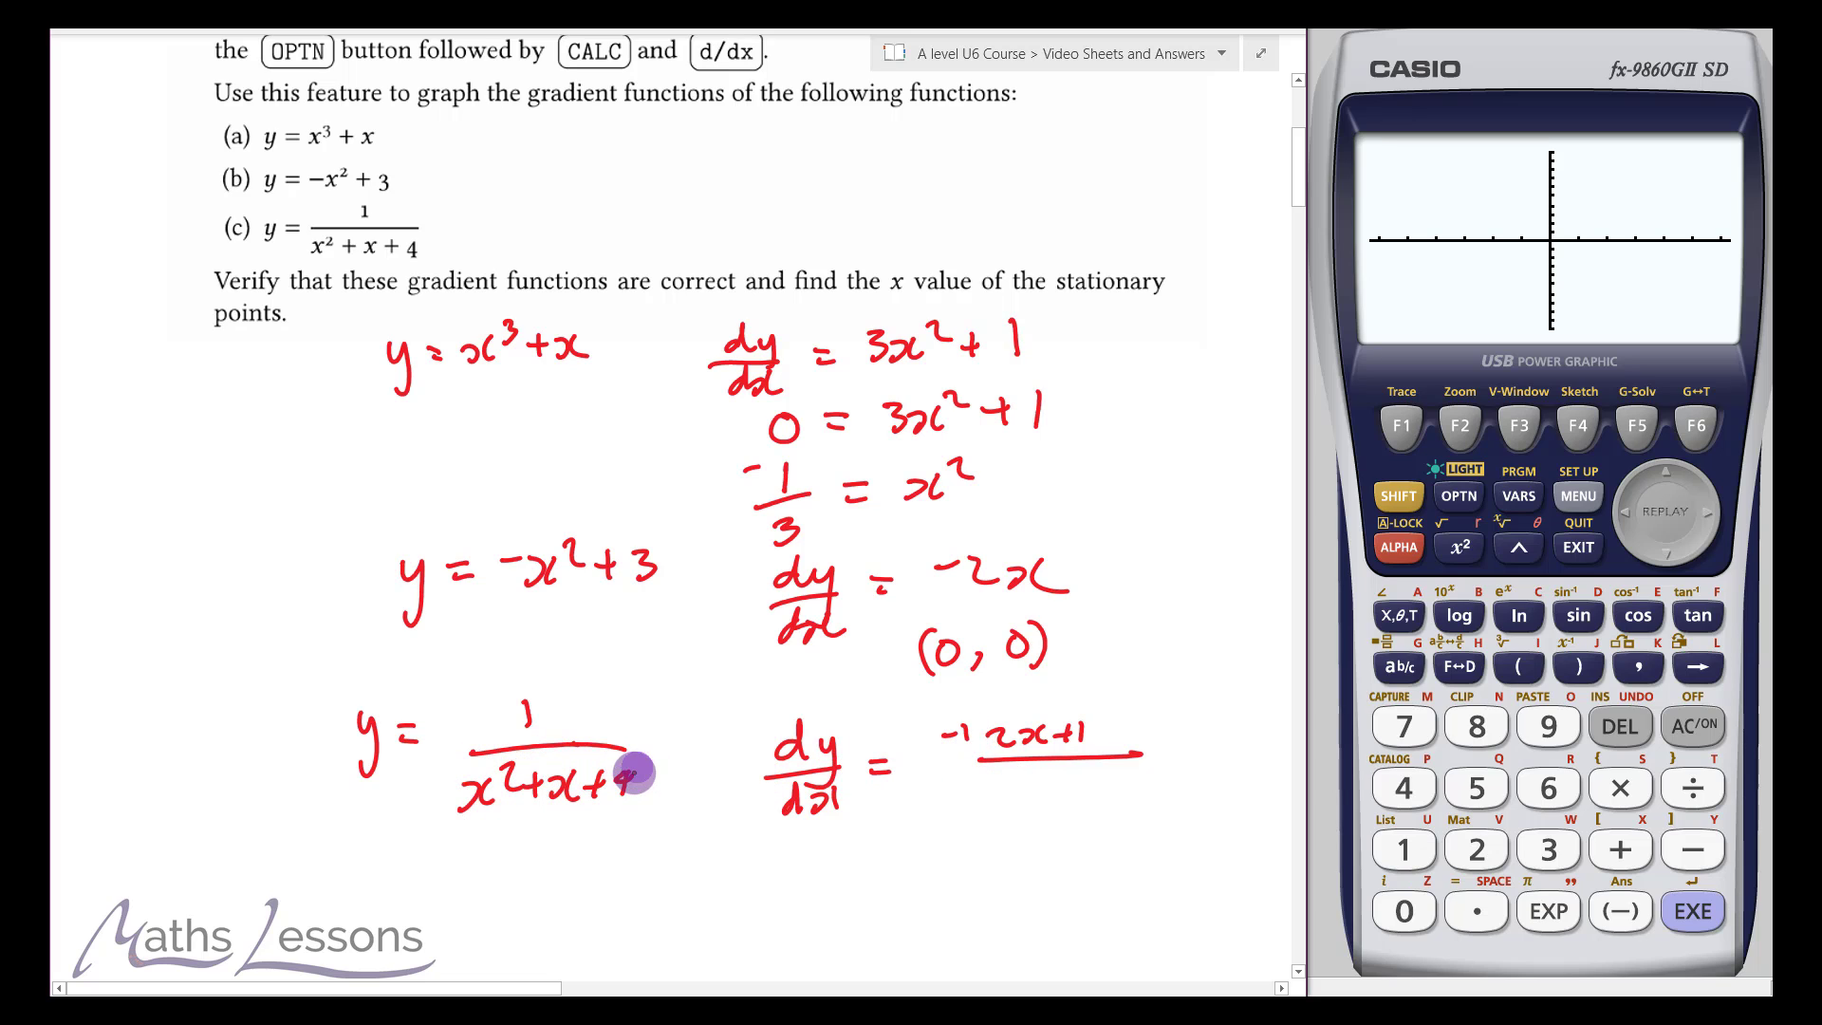
mouse_move(977, 784)
left_mouse_down()
mouse_move(992, 806)
mouse_move(967, 813)
mouse_move(1023, 787)
mouse_move(1125, 784)
mouse_move(1112, 799)
mouse_move(1171, 772)
mouse_move(1177, 797)
mouse_move(1205, 773)
left_mouse_up()
left_click_drag(987, 713, 1006, 749)
left_click_drag(1118, 713, 1121, 750)
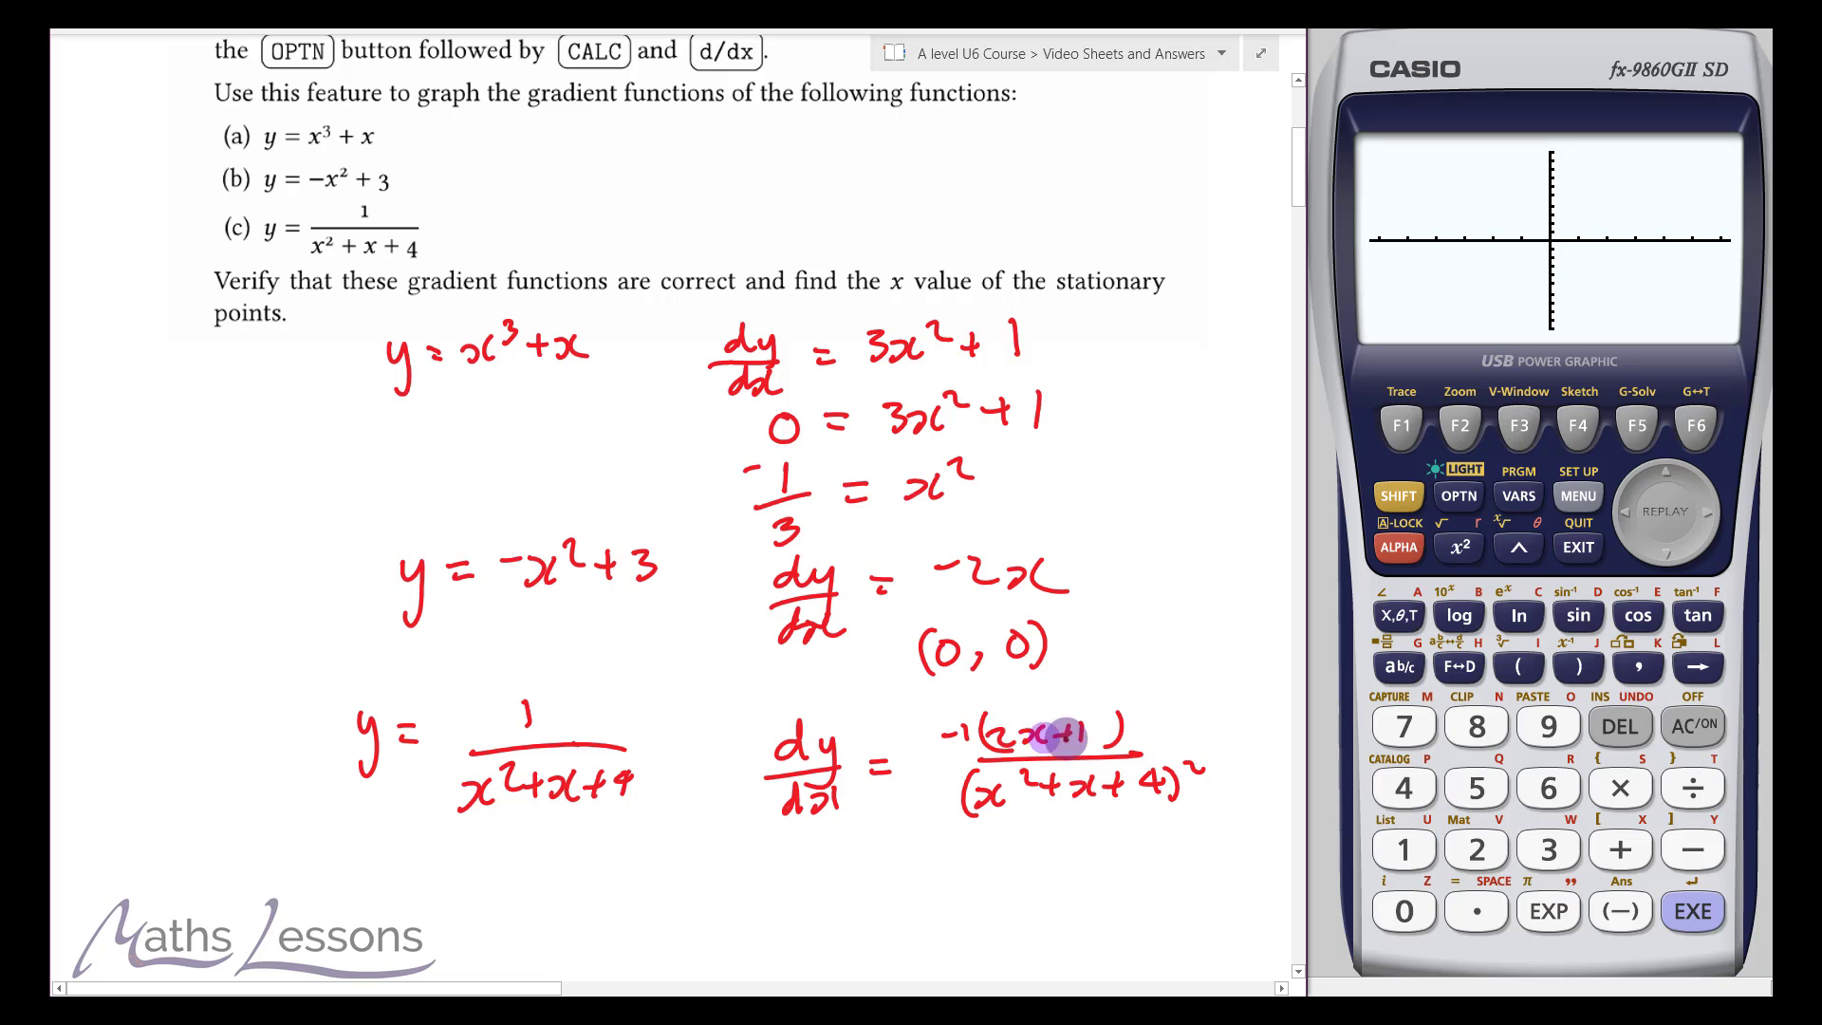
left_click_drag(956, 727, 957, 742)
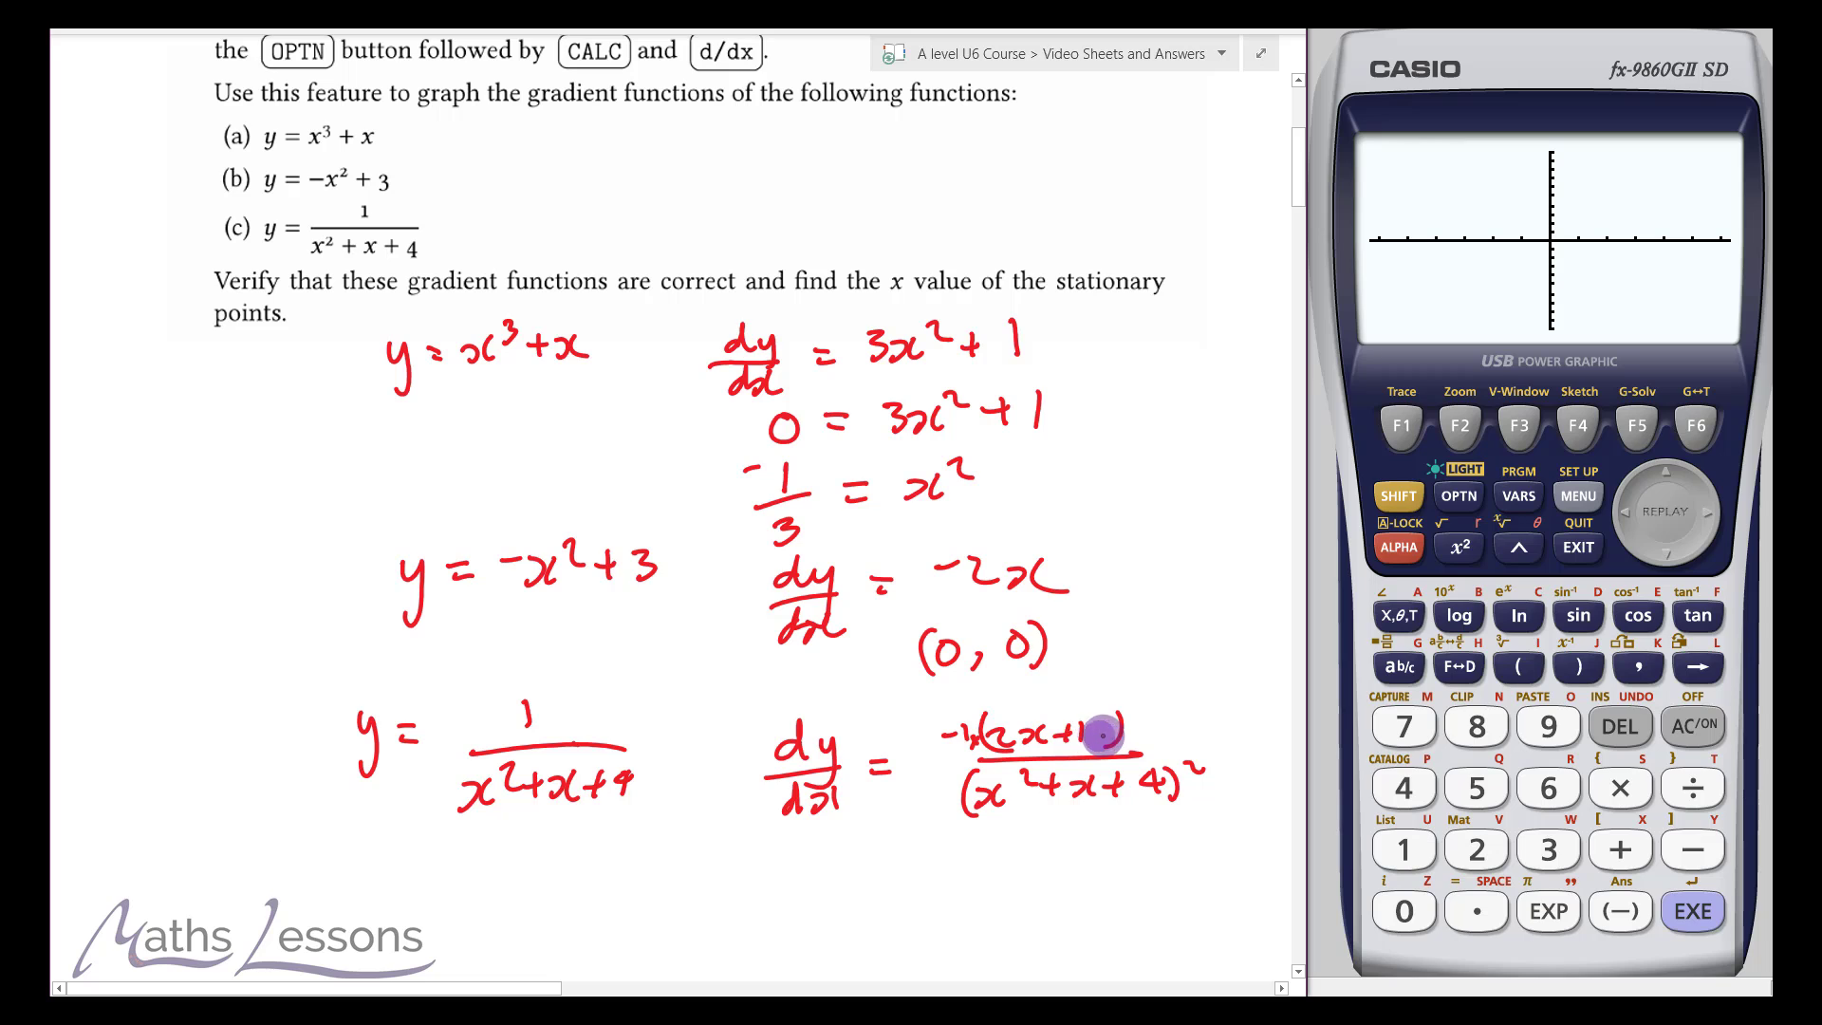
Write the stationary value x = -1/2 below the derivative
left_click_drag(755, 890, 759, 913)
mouse_move(799, 888)
left_mouse_down()
mouse_move(782, 911)
mouse_move(829, 896)
left_mouse_up()
mouse_move(809, 906)
left_mouse_down()
mouse_move(864, 877)
mouse_move(879, 898)
left_mouse_up()
left_click_drag(890, 909, 918, 928)
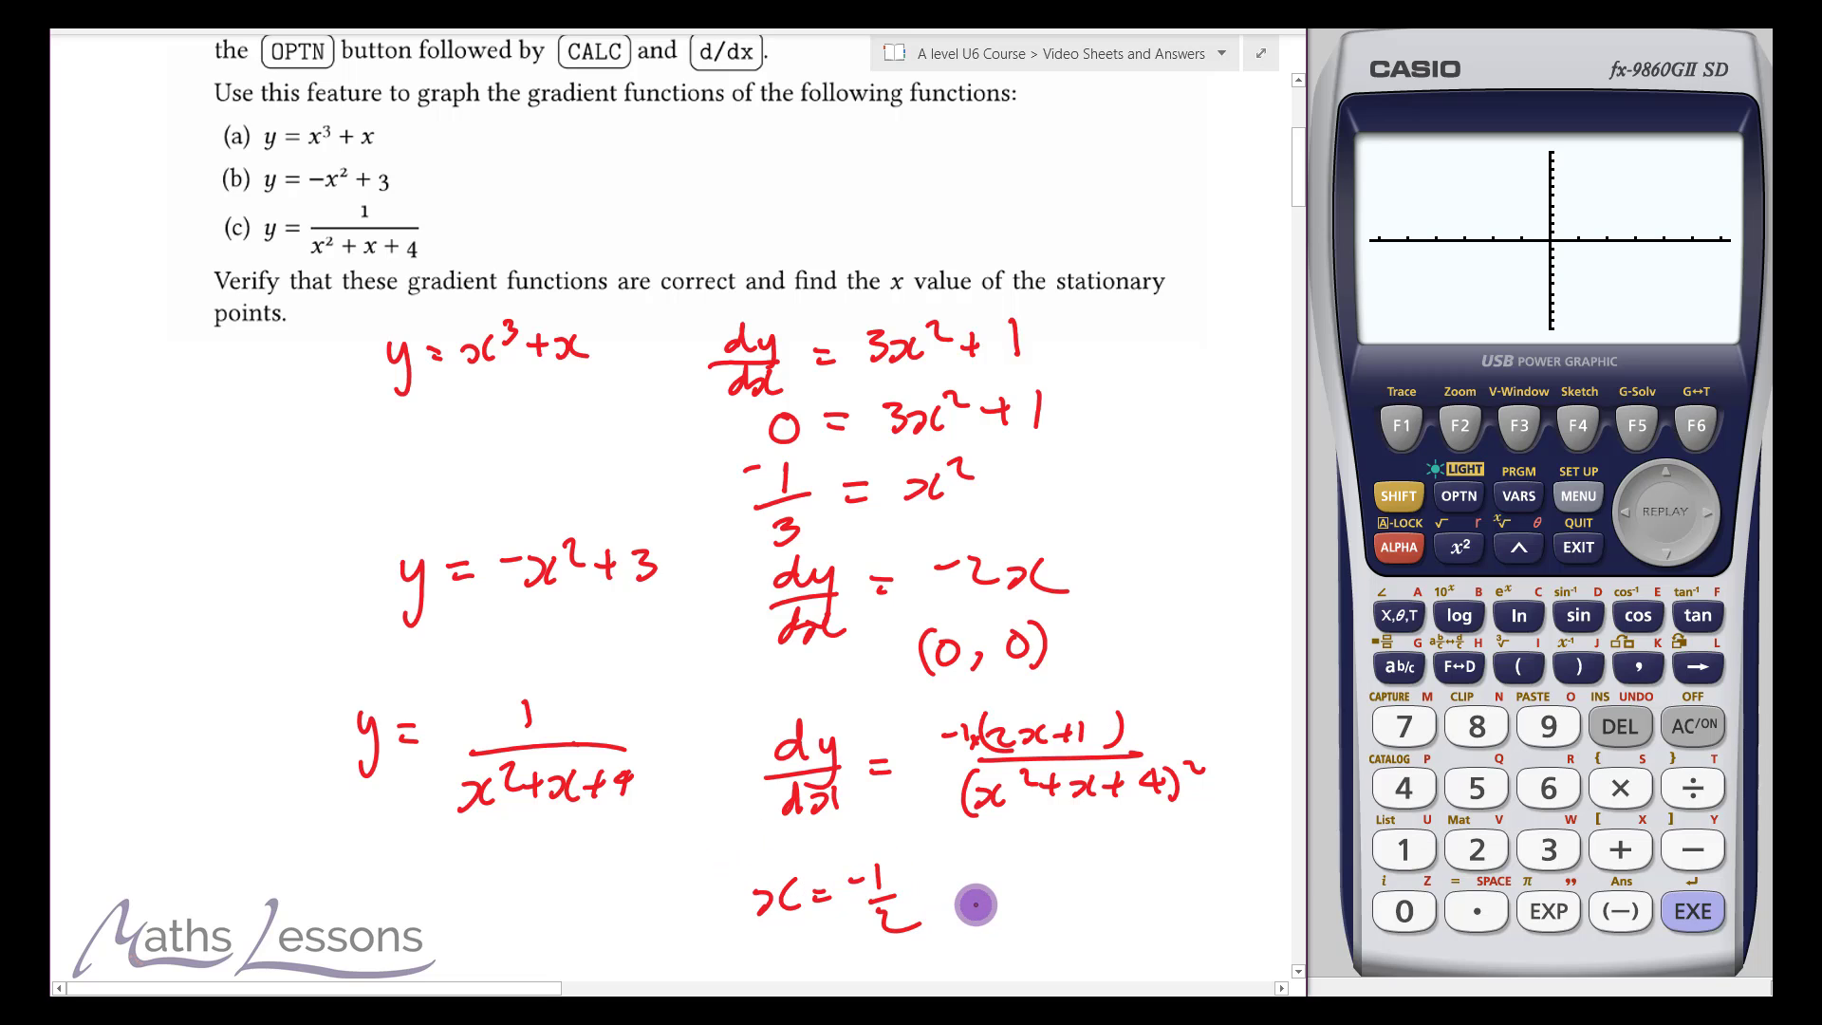
left_click(1556, 236)
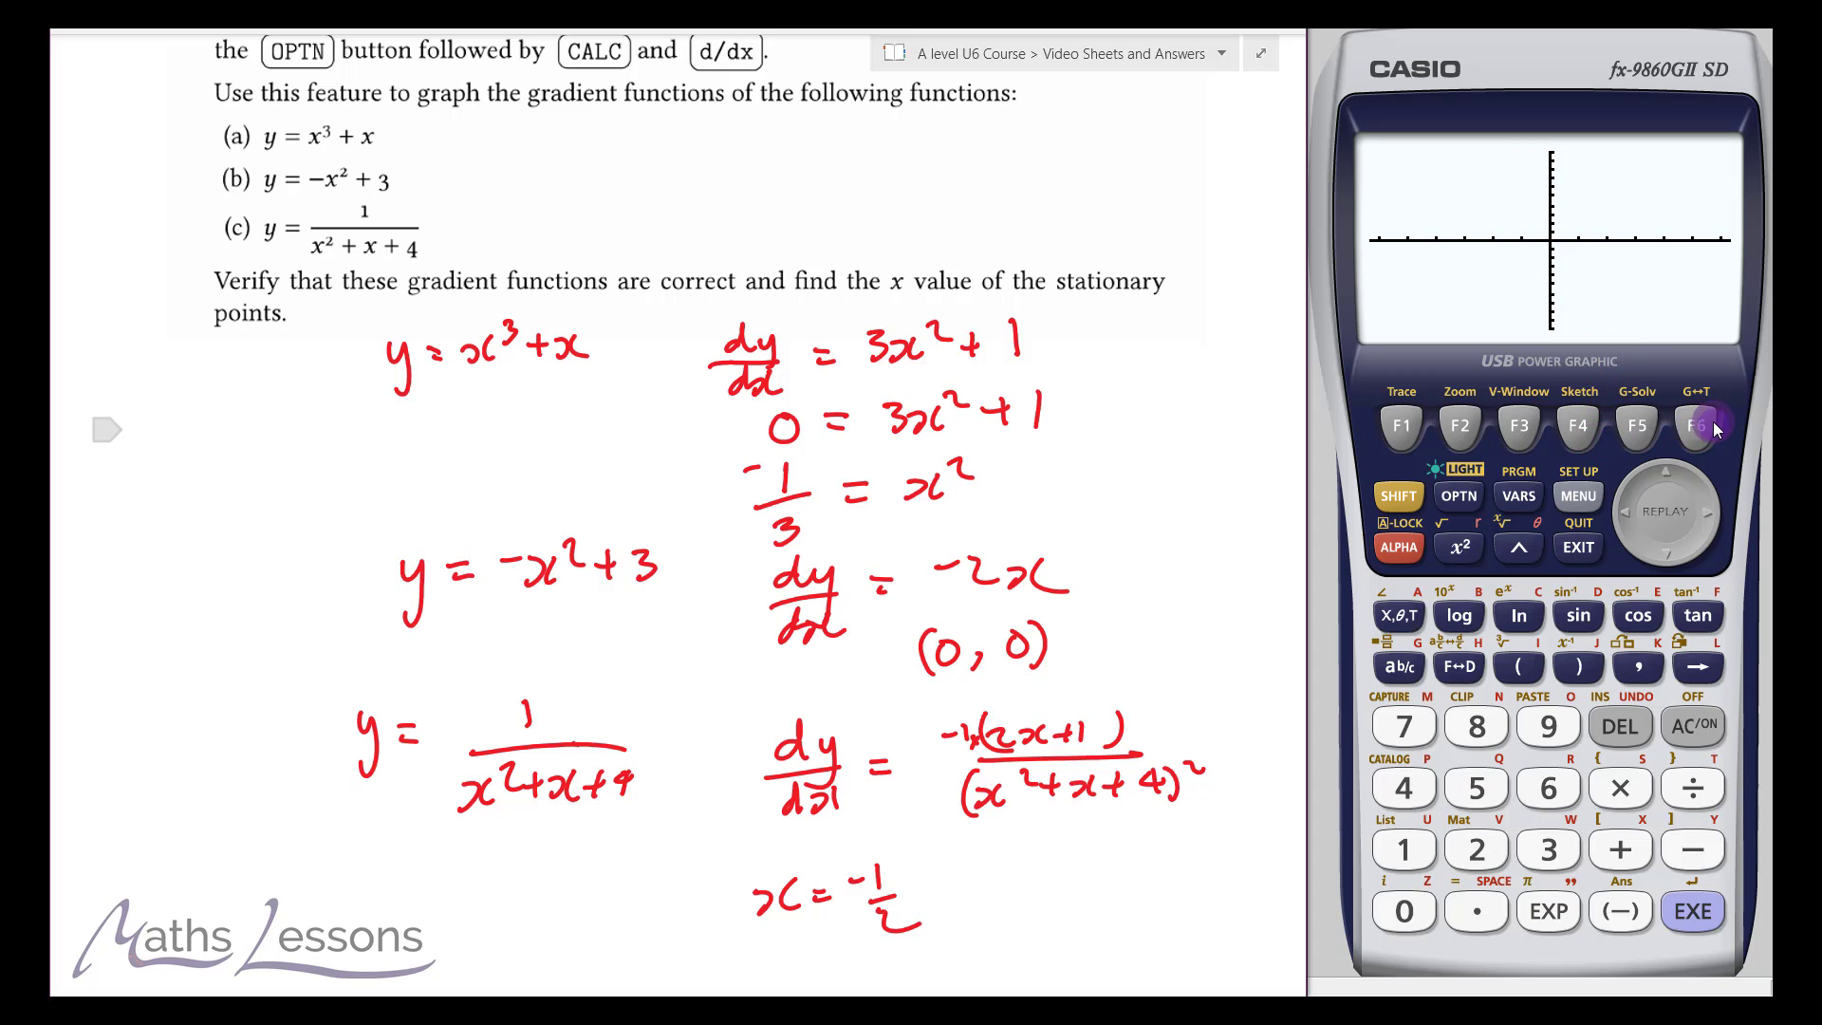
Set the View Window y-range to Ymin -1 and Ymax 1, then redraw the gradient of 1/(x²+x+4)
left_click(1517, 432)
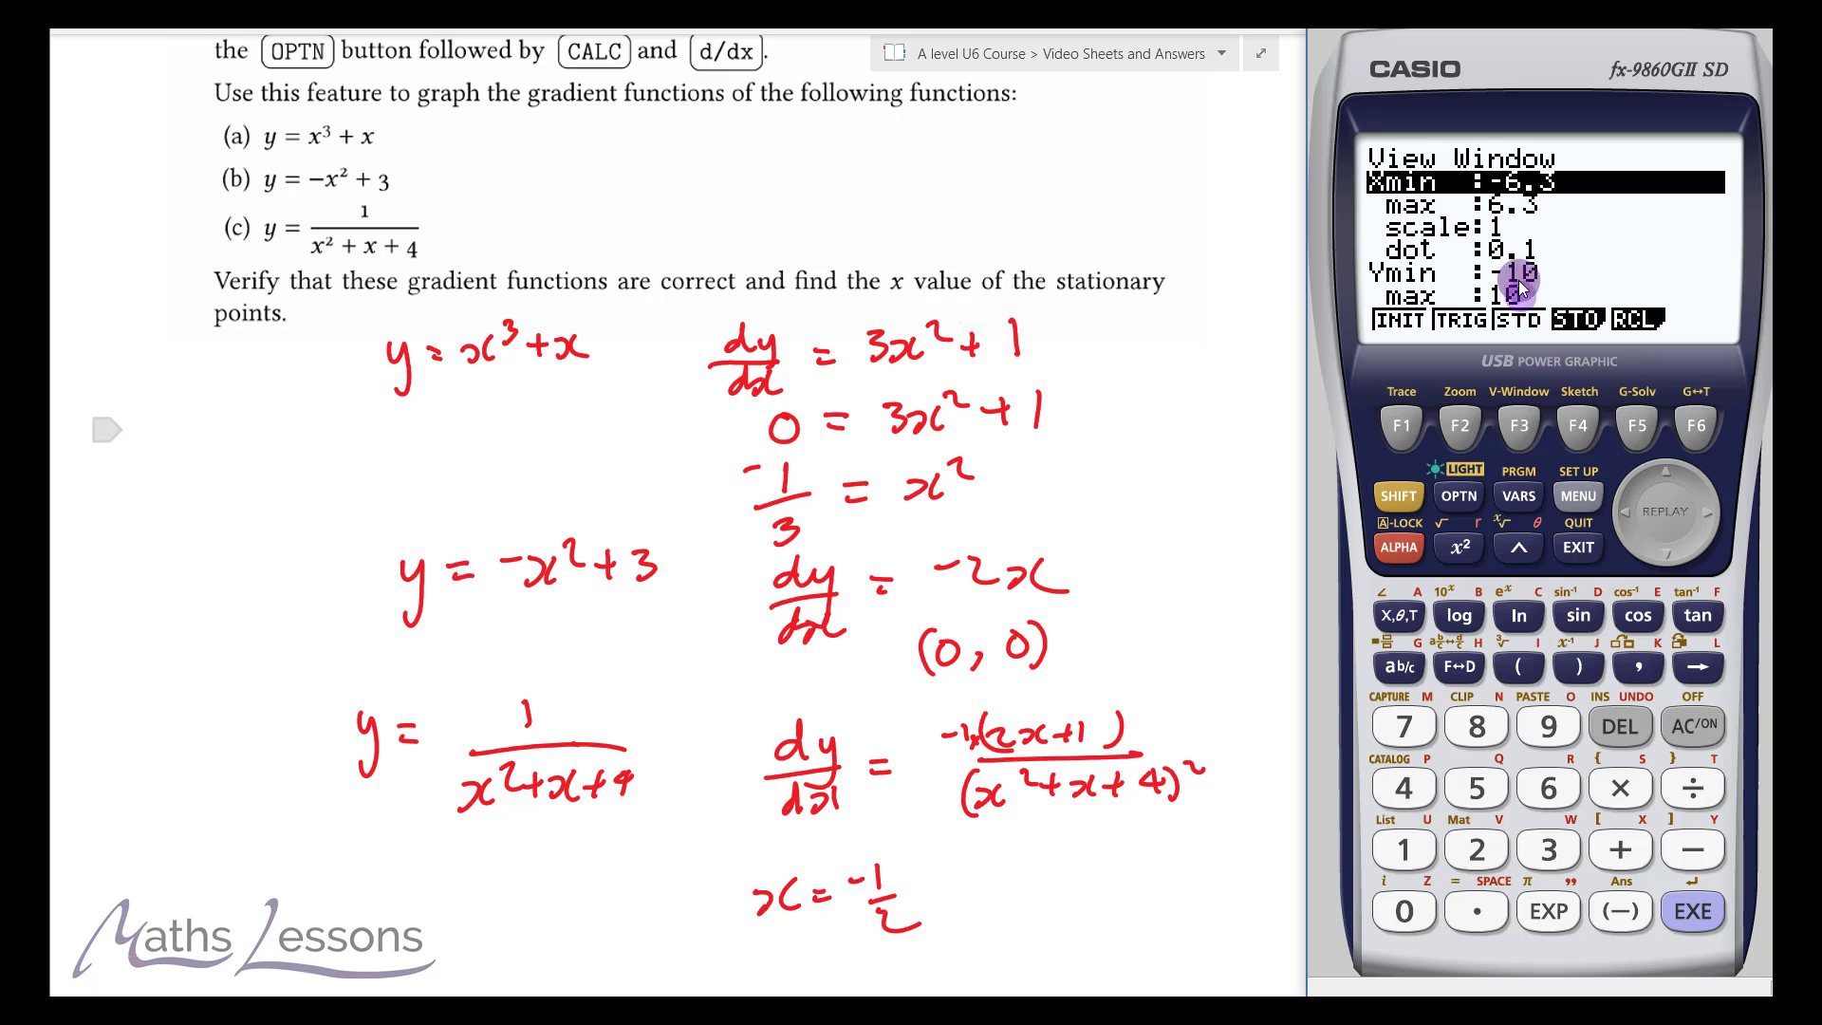
left_click(1665, 553)
left_click(1665, 553)
left_click(1665, 553)
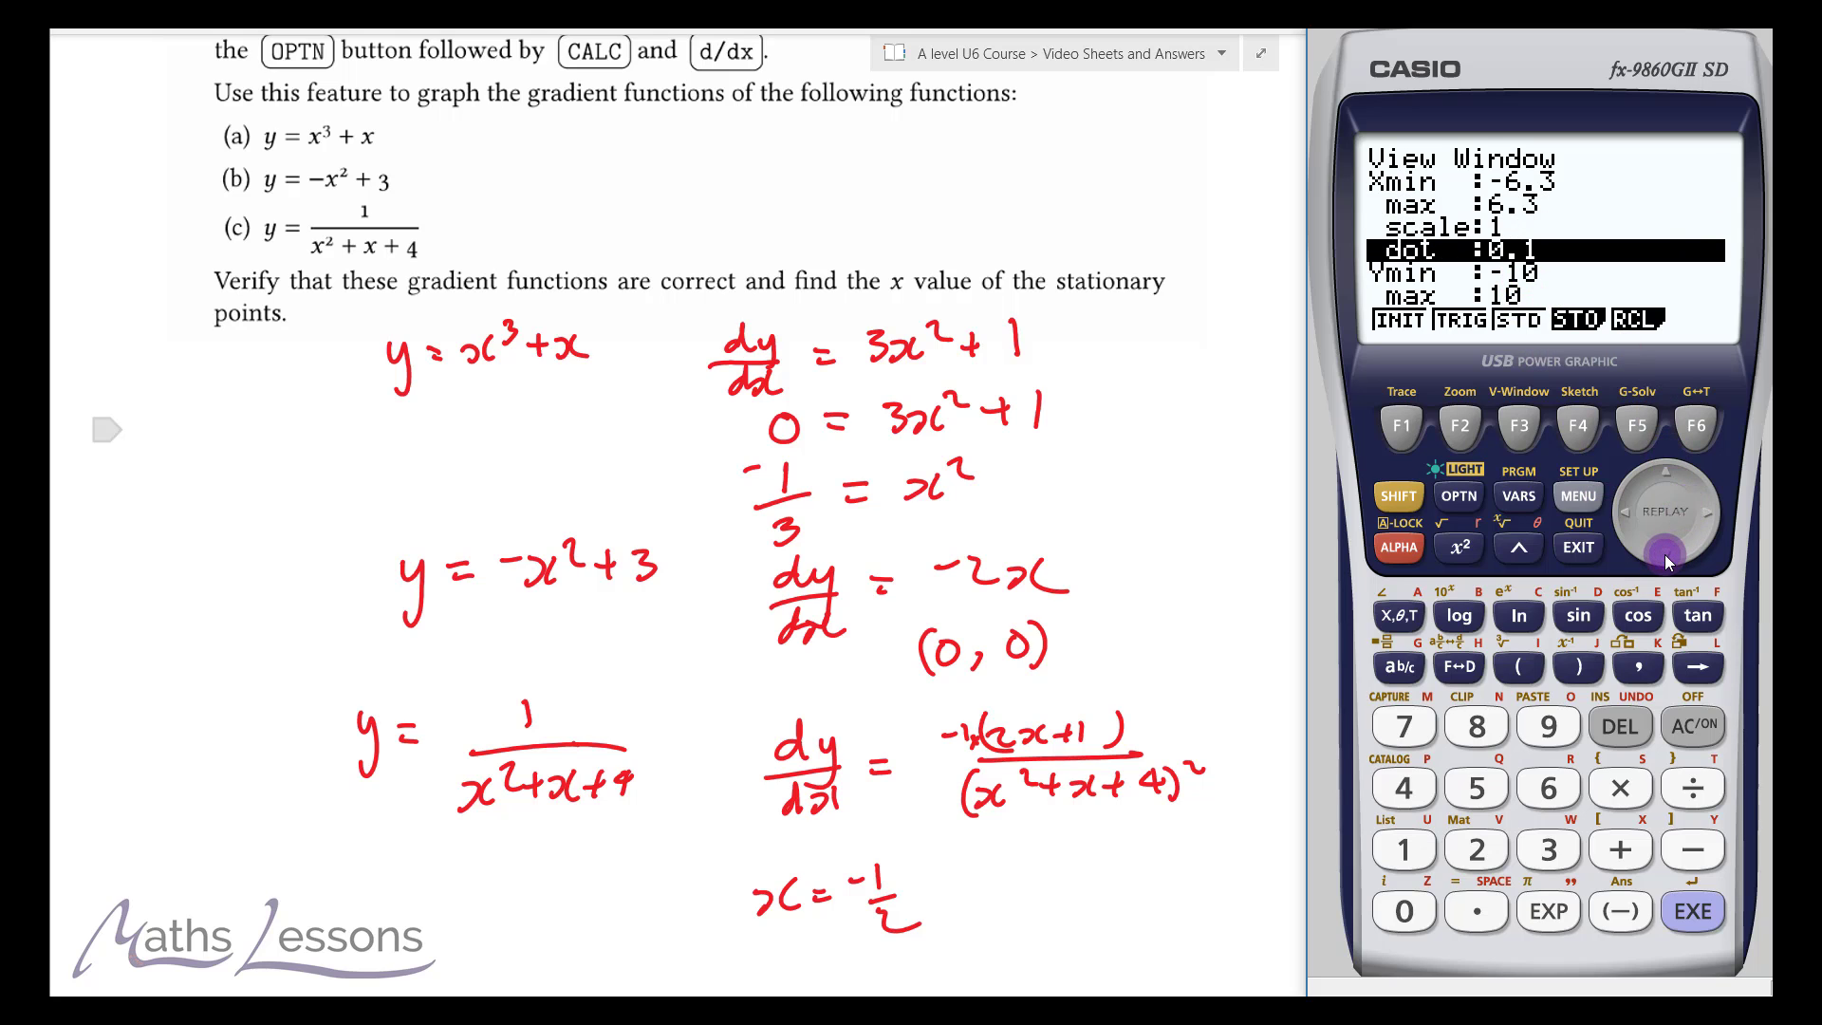
left_click(1665, 553)
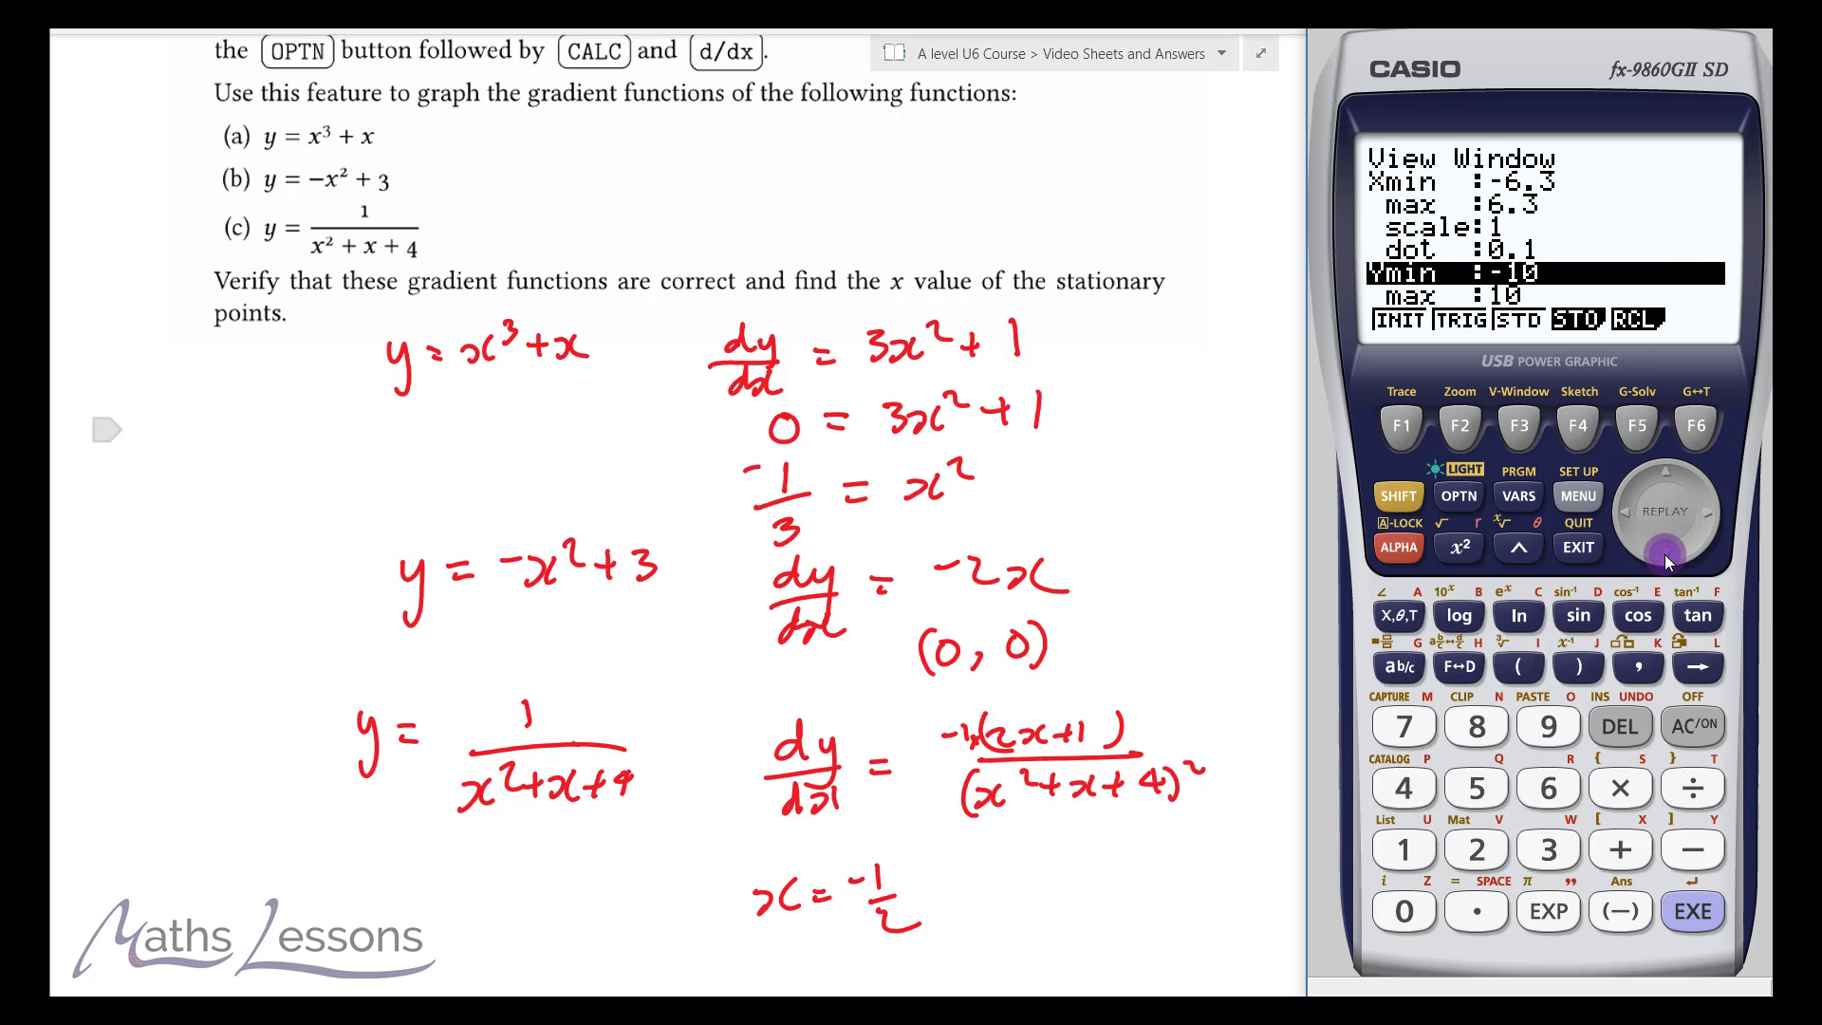
left_click(1620, 911)
left_click(1404, 851)
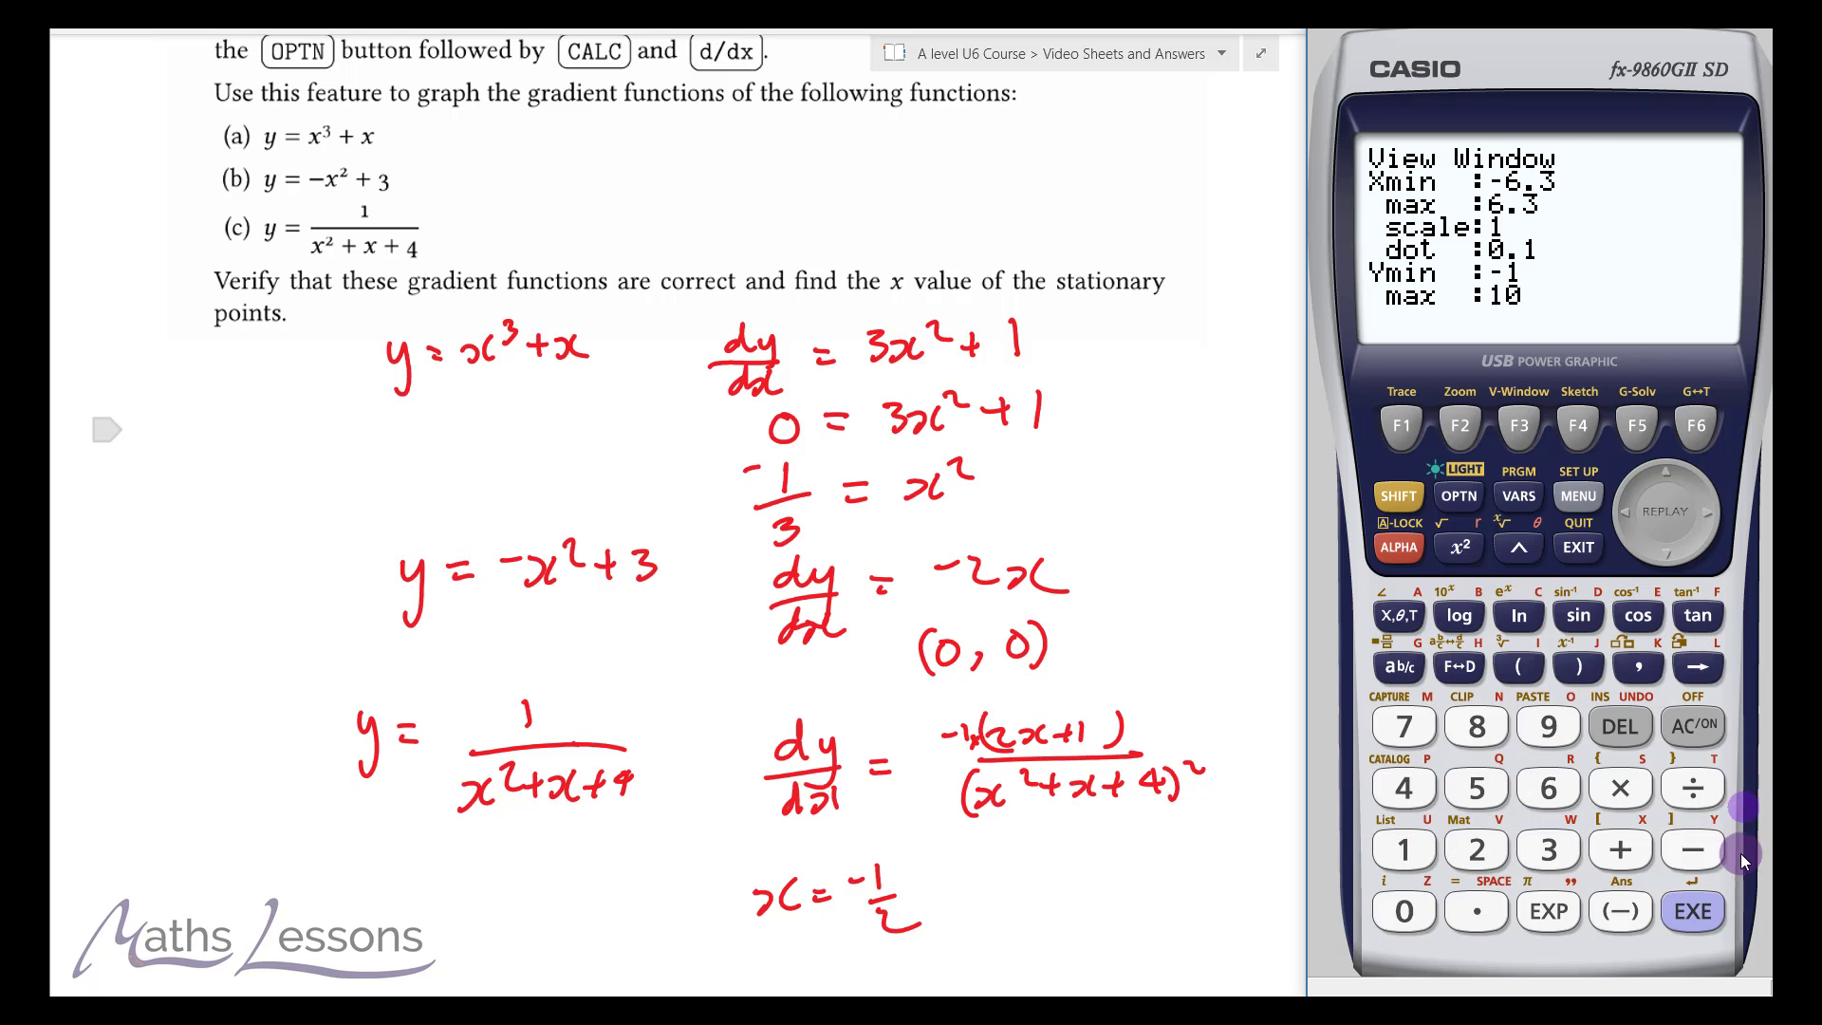
left_click(1691, 914)
left_click(1405, 849)
key("Return")
left_click(1578, 547)
left_click(1697, 429)
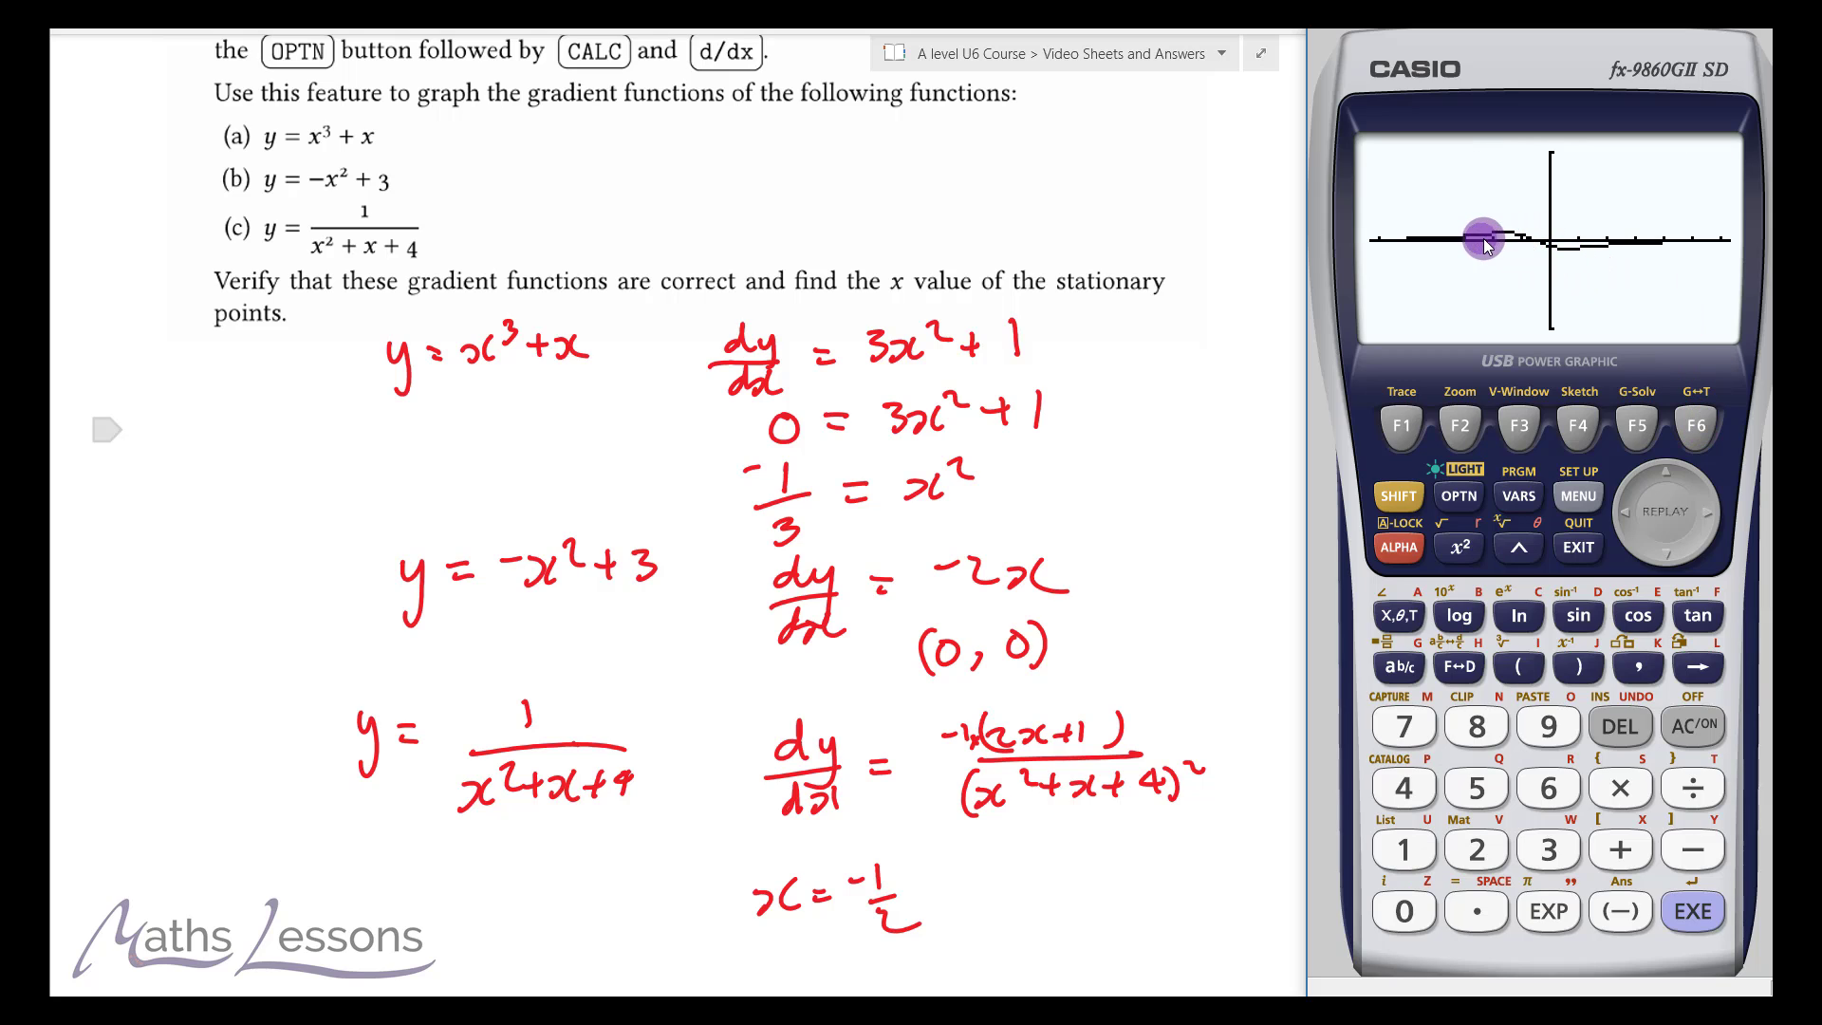
Use G-Solv ROOT to find the gradient's root at X=-0.5, matching the handwritten x = -1/2
left_click(1639, 432)
left_click(1396, 329)
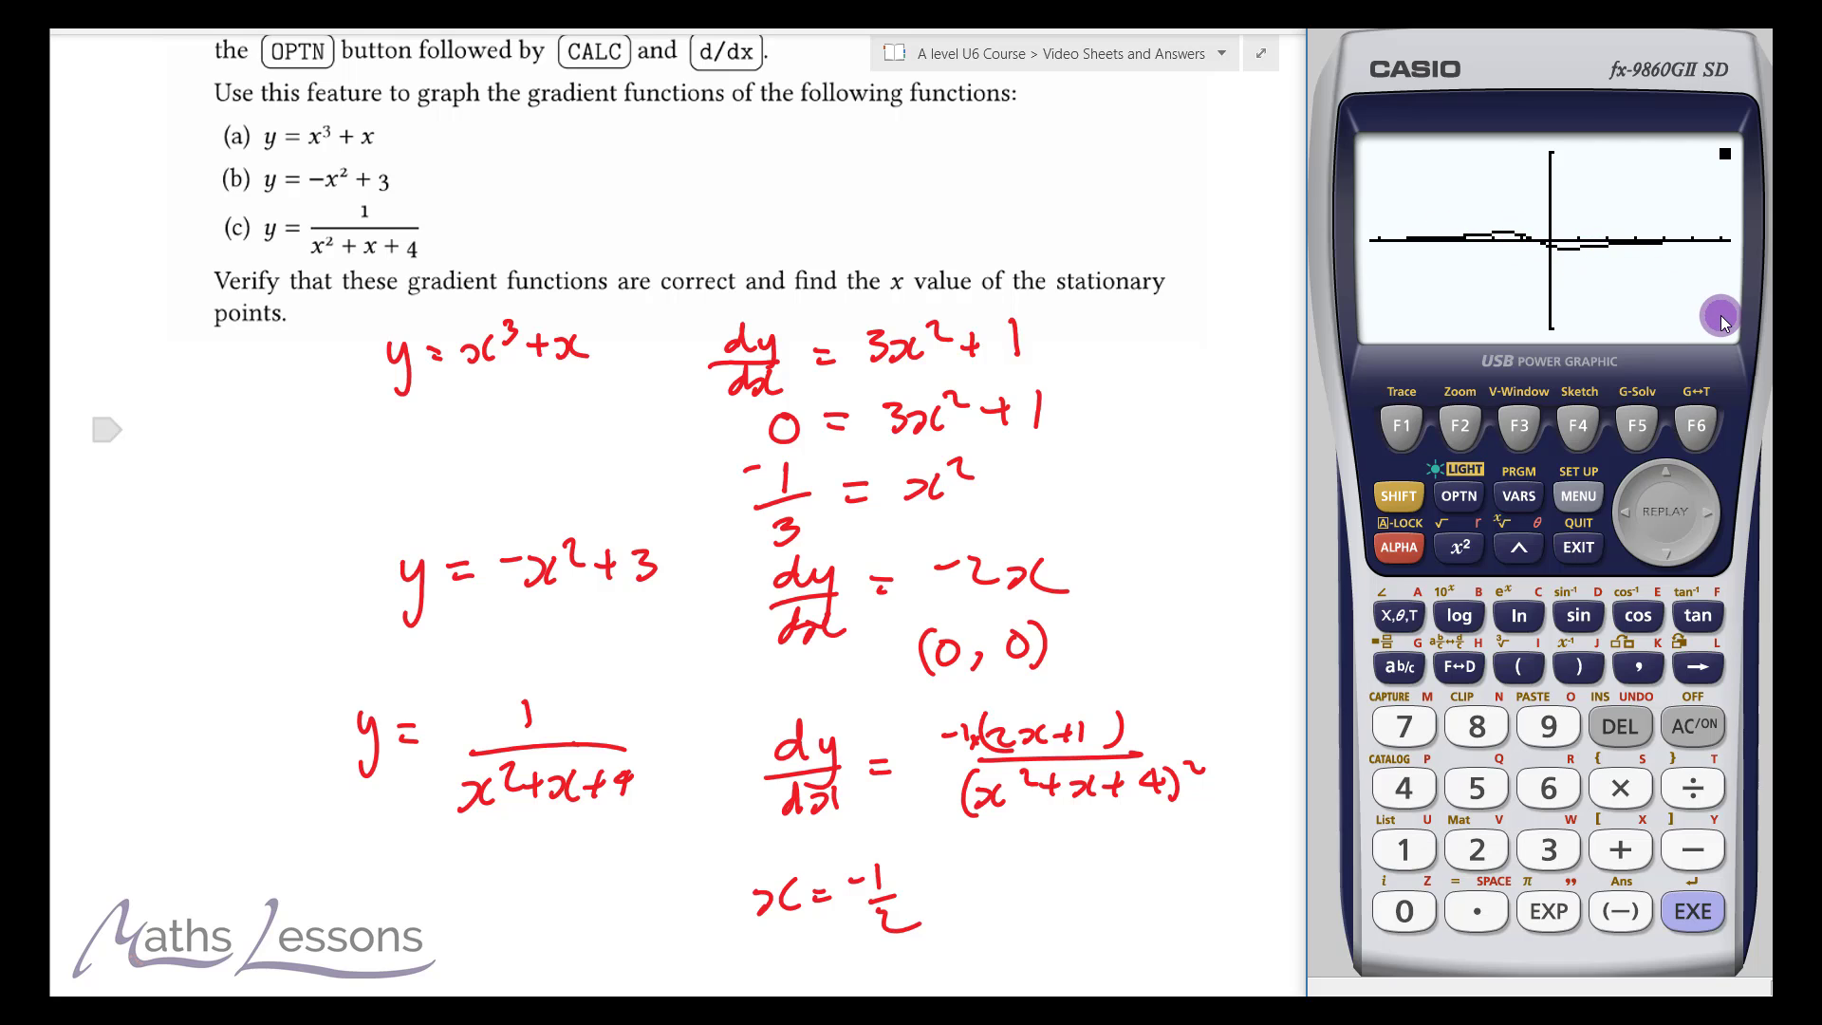
left_click_drag(531, 398, 570, 403)
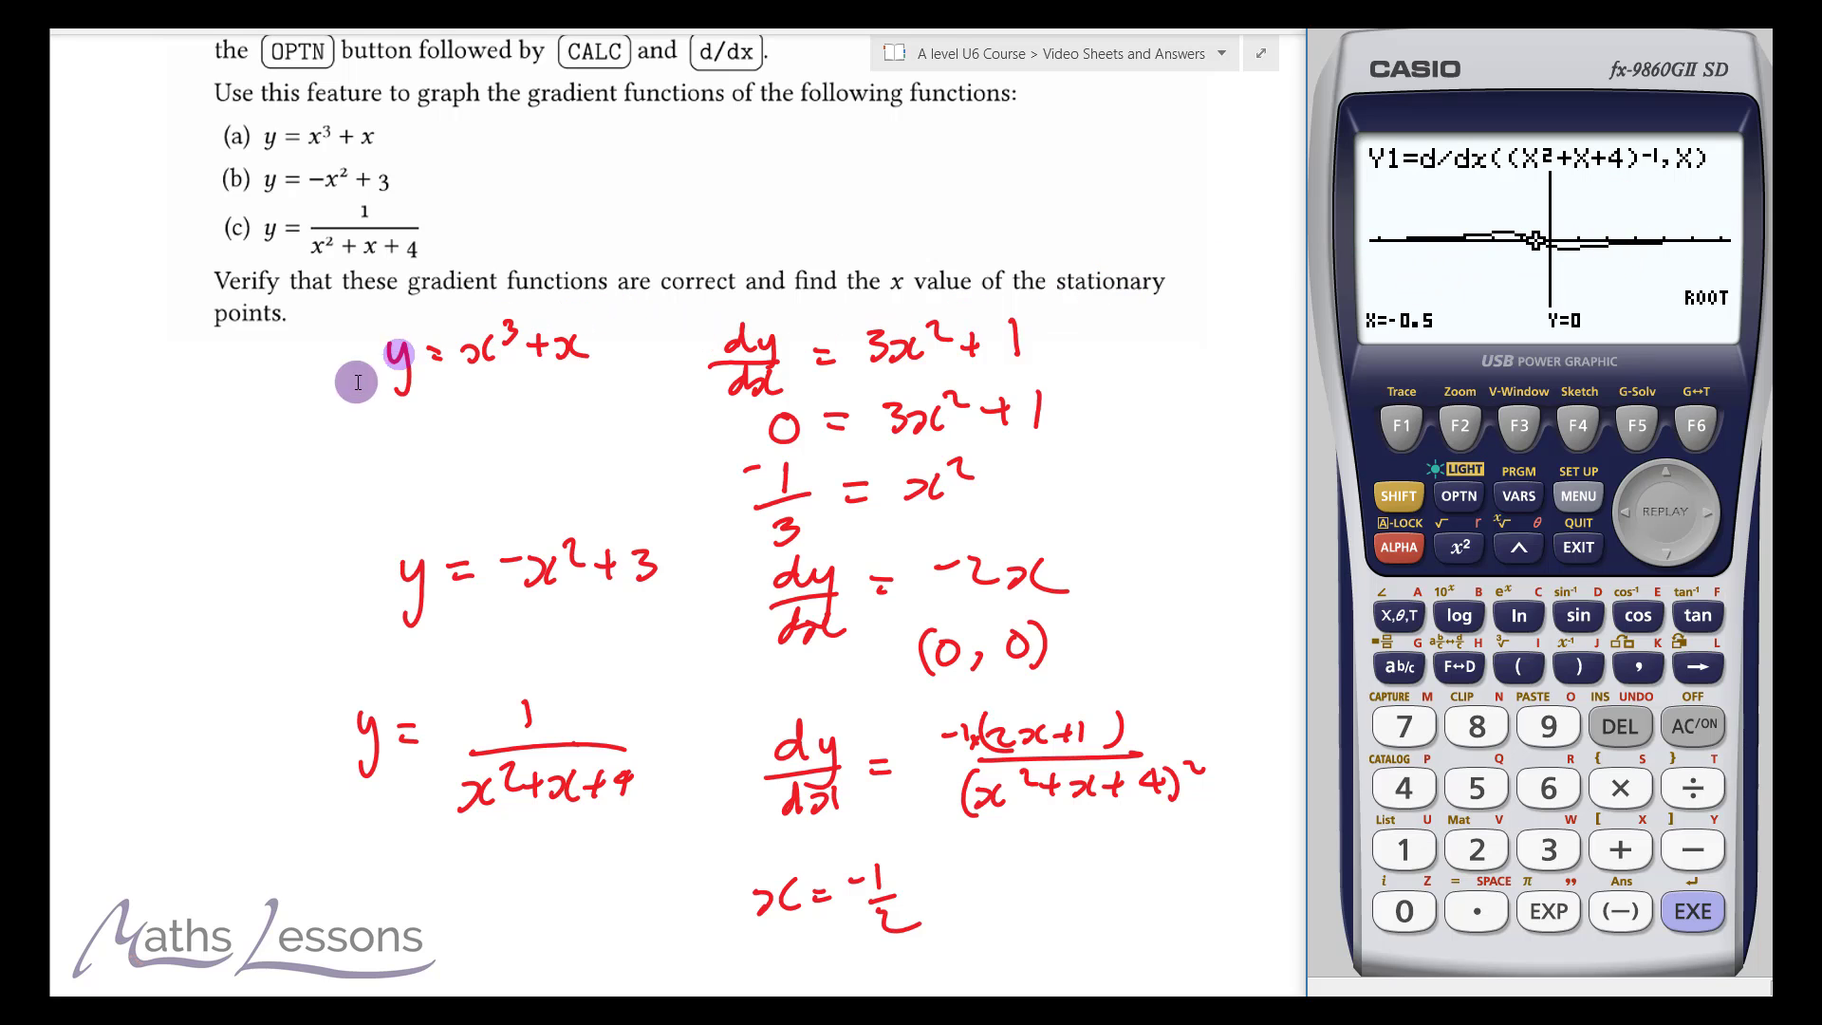
scroll(500, 385, "up", 1)
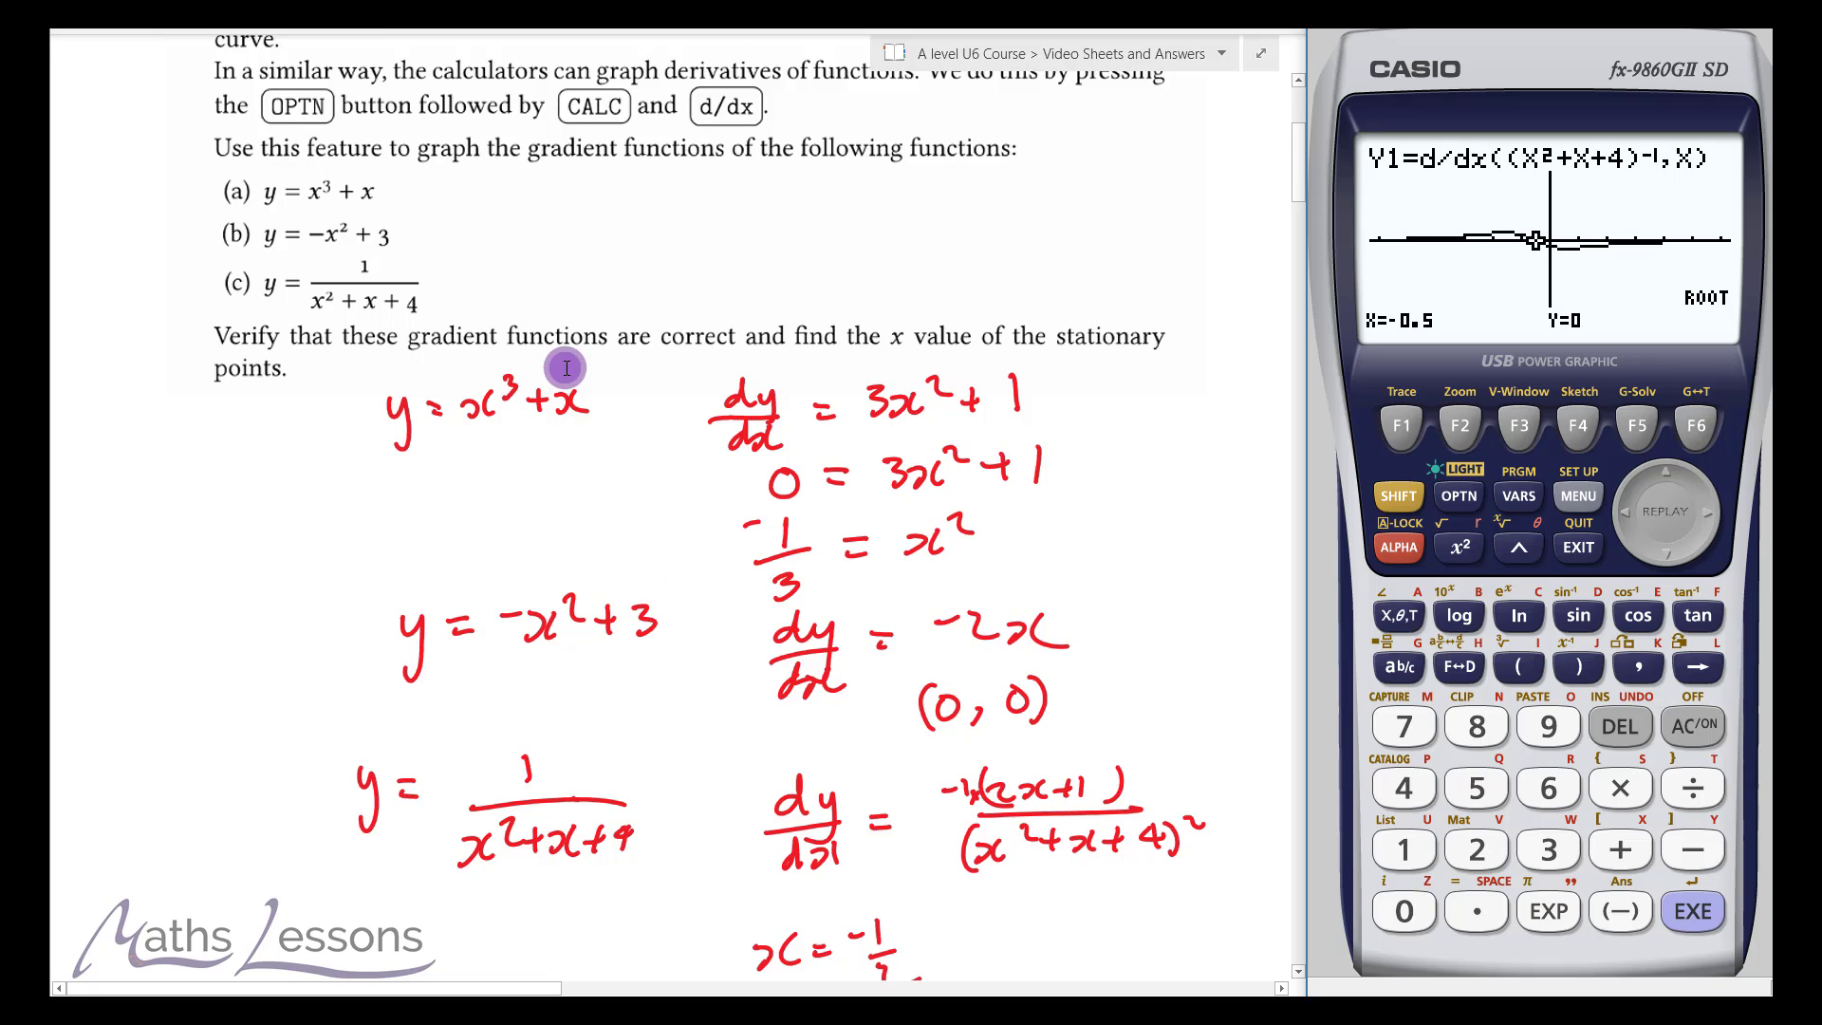
scroll(566, 368, "down", 2)
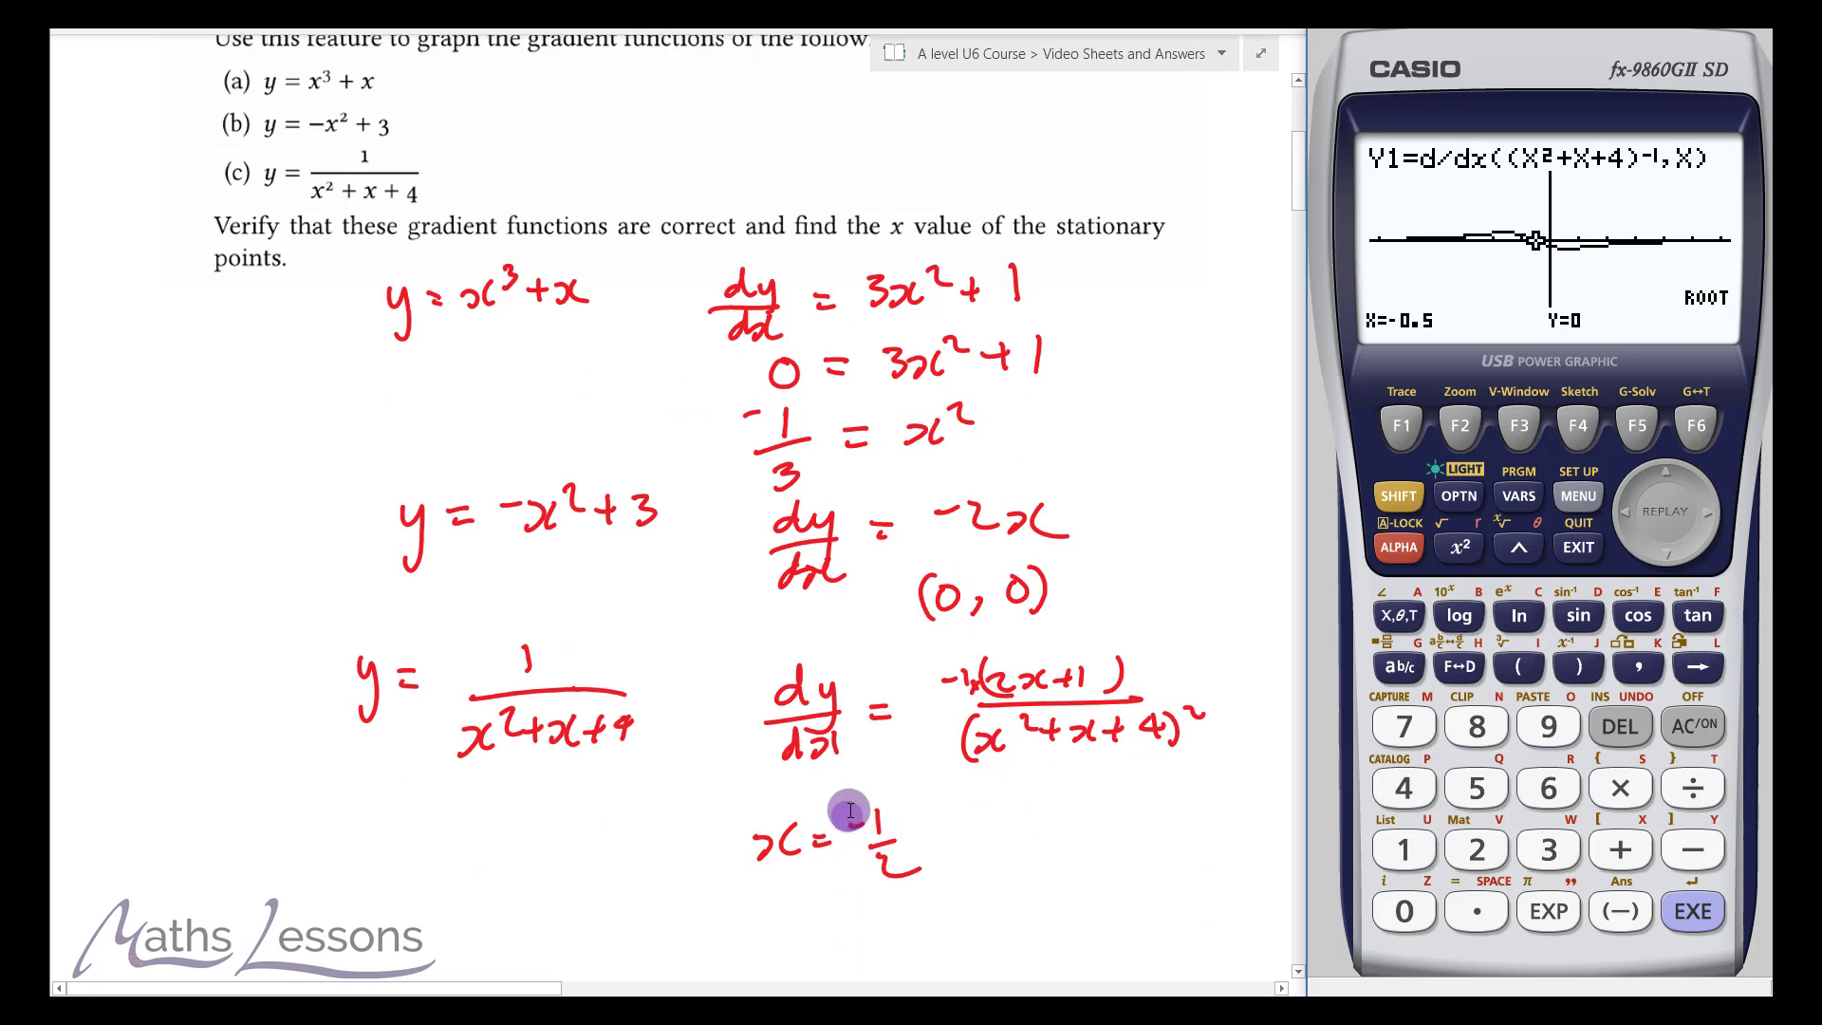